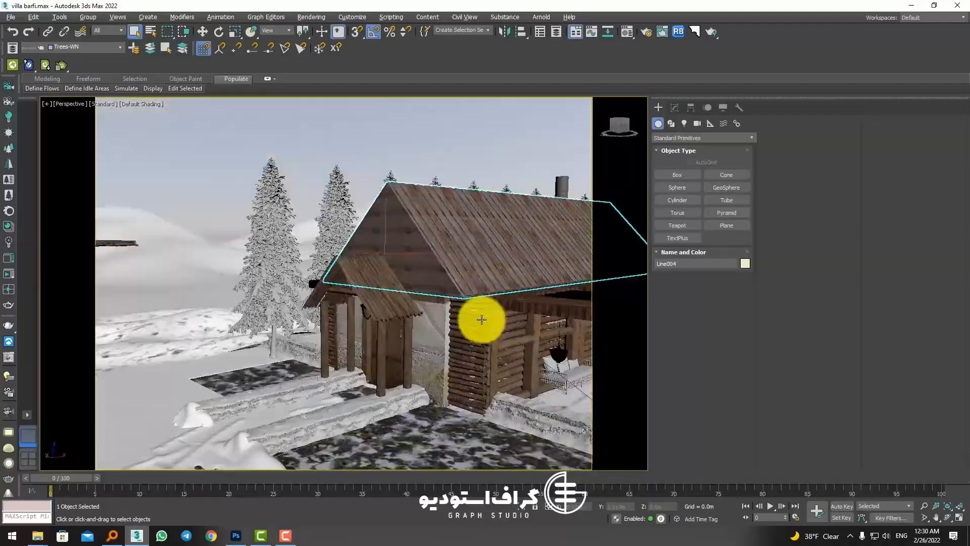
Isolate the snowy ground surface around the cabin and examine the shape of its terrain.
alt+middle_drag(337, 337, 271, 274)
click(281, 278)
middle_drag(452, 381, 475, 353)
scroll(474, 352, down, 3)
mouse_move(386, 368)
alt+middle_down()
mouse_move(312, 368)
mouse_move(351, 332)
mouse_move(379, 355)
alt+middle_up()
click(351, 331)
key(alt+q)
scroll(384, 356, down, 2)
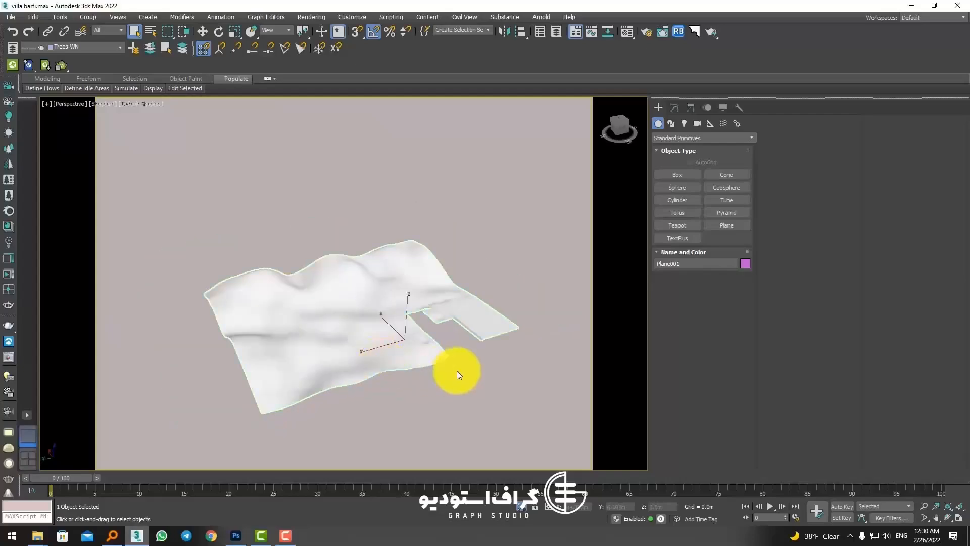
middle_drag(458, 374, 429, 373)
click(430, 373)
click(442, 299)
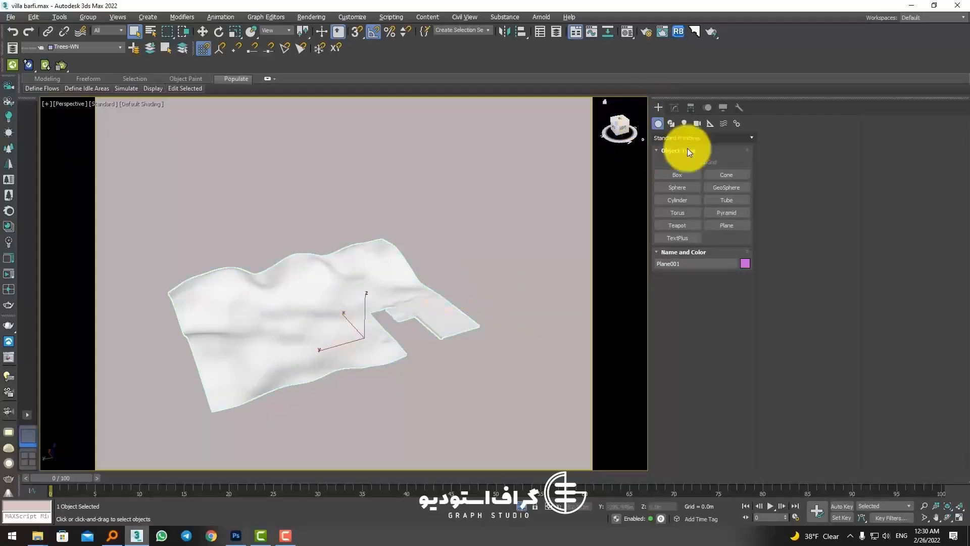
Draw a rectangular plane primitive on the ground beside the cabin, adjust its length, and bring the rest of the scene back.
click(727, 225)
drag(388, 266, 595, 362)
mouse_move(733, 328)
mouse_down()
mouse_move(735, 360)
mouse_move(734, 318)
mouse_move(722, 368)
mouse_move(729, 318)
mouse_move(729, 347)
mouse_up()
click(521, 505)
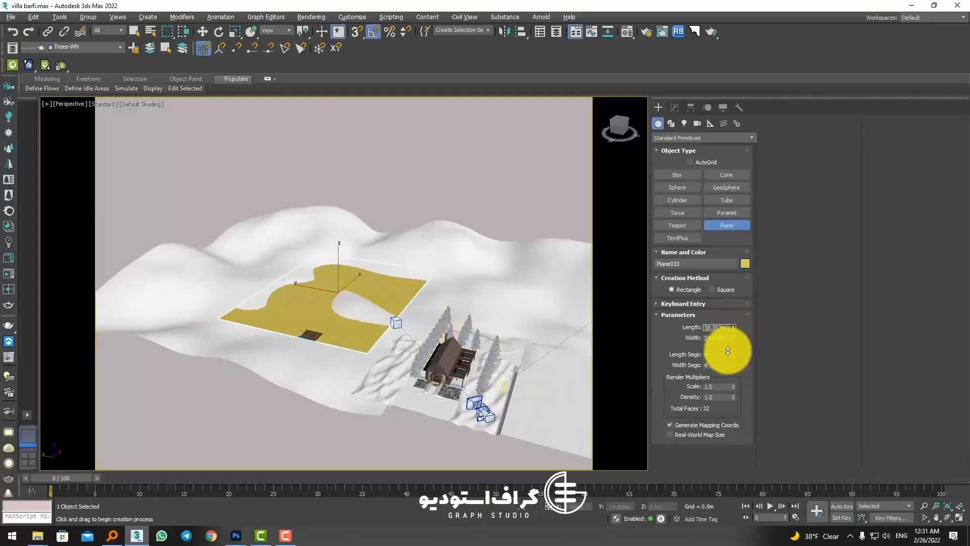
Isolate the new plane and display its edged faces in the perspective viewport.
click(203, 32)
key(alt+q)
key(z)
alt+middle_drag(234, 218, 244, 258)
key(F4)
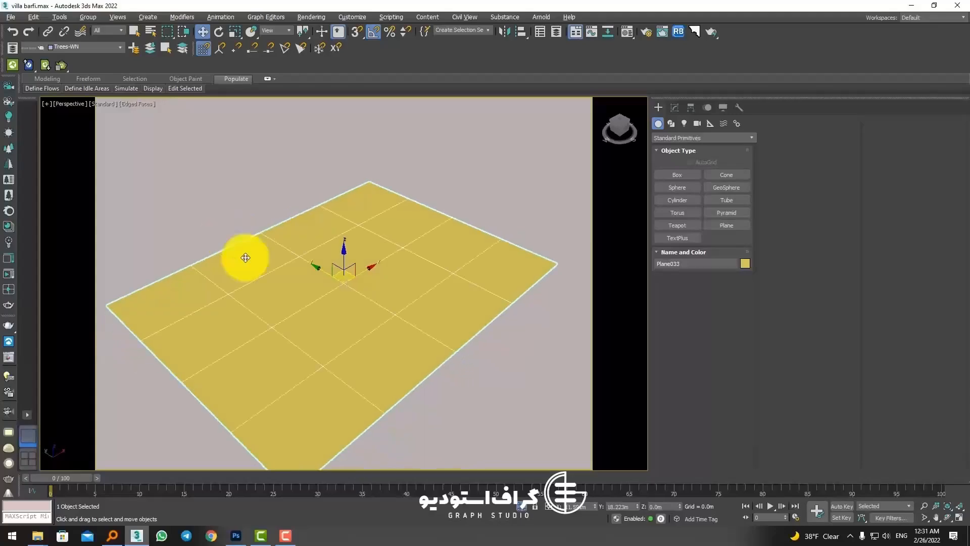
mouse_move(324, 322)
alt+middle_down()
mouse_move(349, 305)
mouse_move(365, 314)
mouse_move(357, 270)
mouse_move(349, 275)
alt+middle_up()
scroll(335, 305, down, 3)
scroll(334, 303, up, 4)
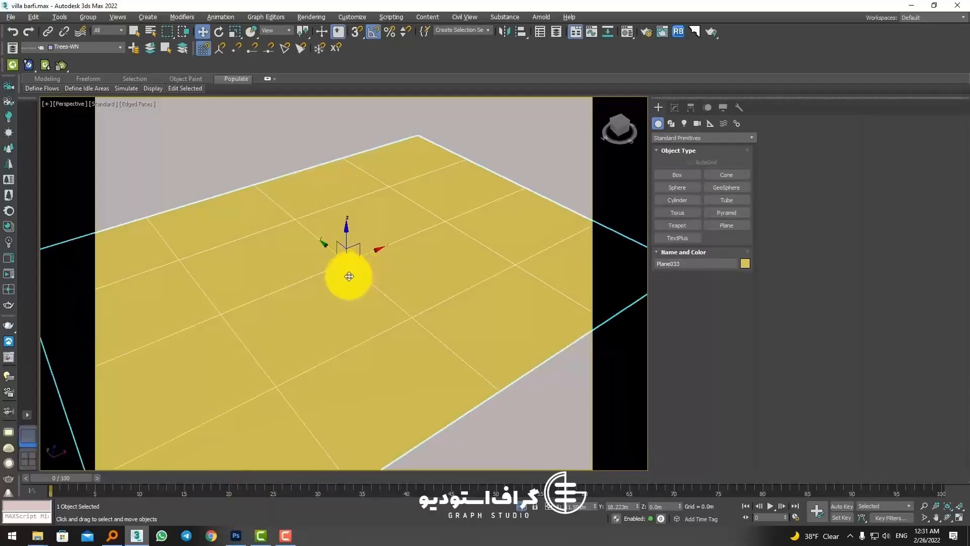
Switch to the displac folder in File Explorer and view the height map images 3d-ground-cover-modeling-height-map and 0.
click(44, 535)
click(132, 467)
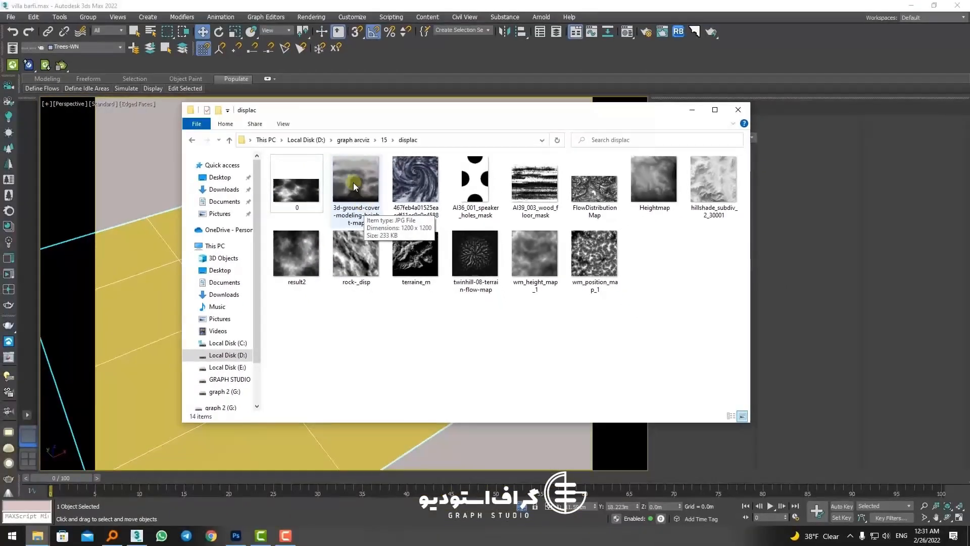
double_click(353, 183)
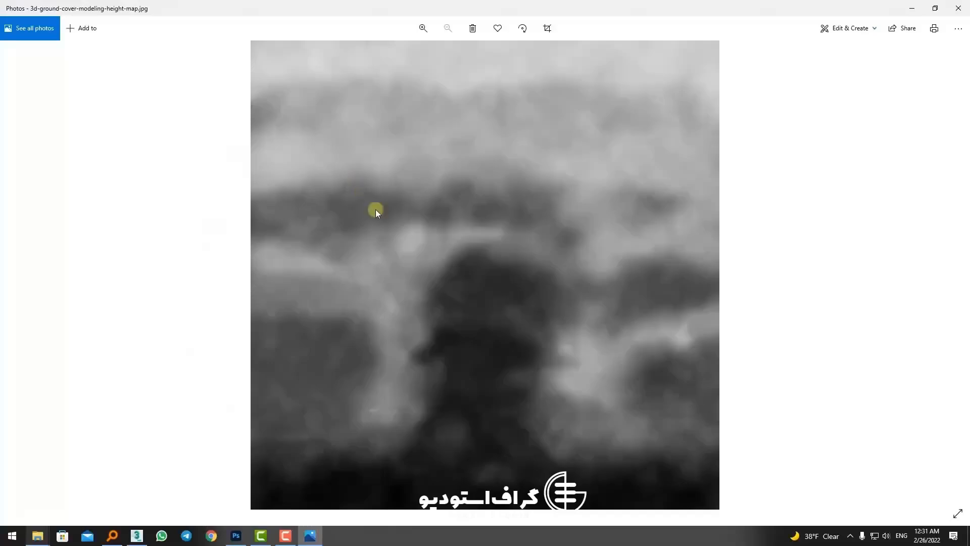
key(Left)
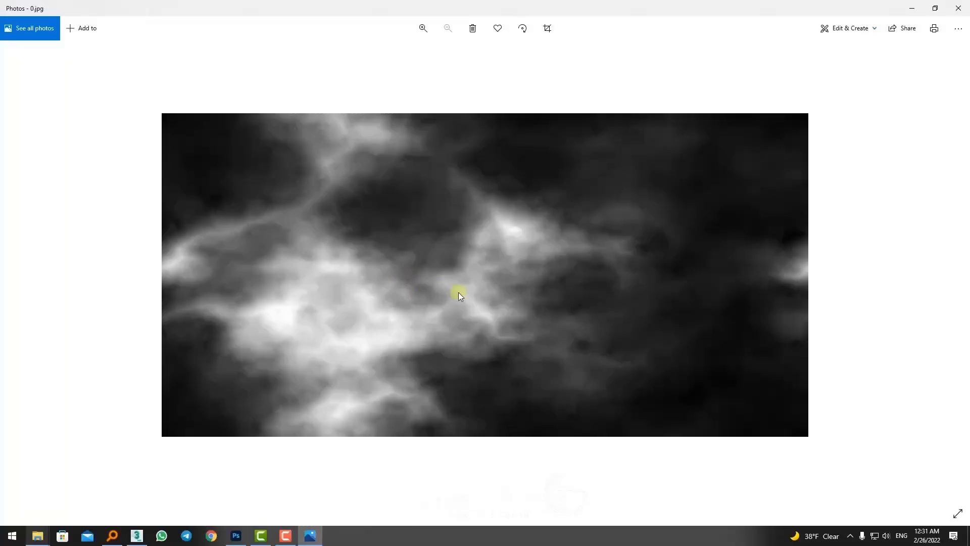
scroll(458, 292, up, 3)
scroll(380, 214, down, 4)
scroll(502, 280, up, 3)
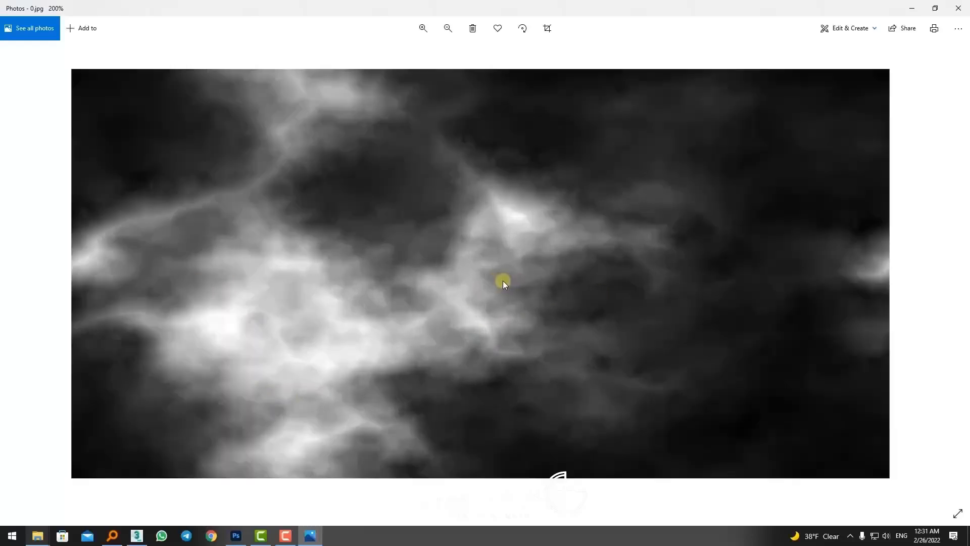
scroll(503, 280, down, 3)
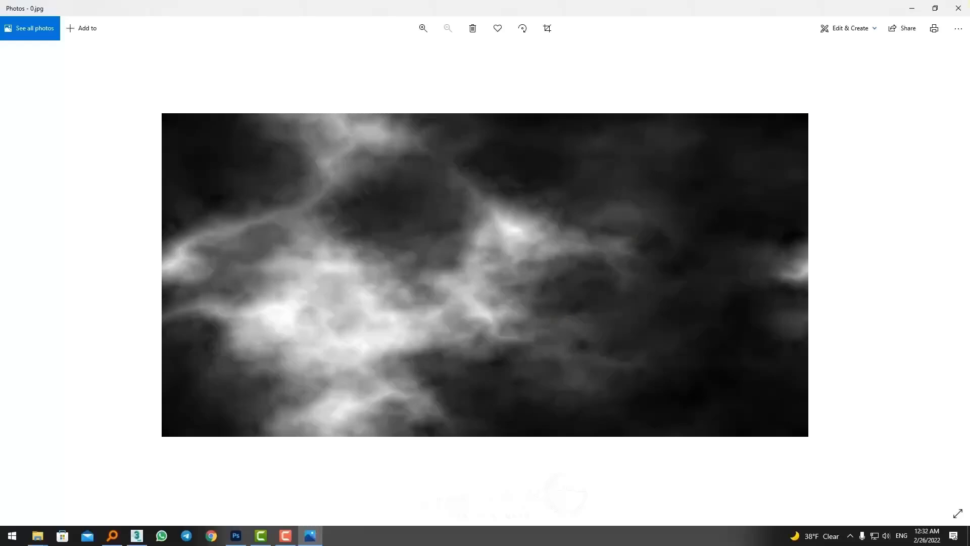
click(958, 9)
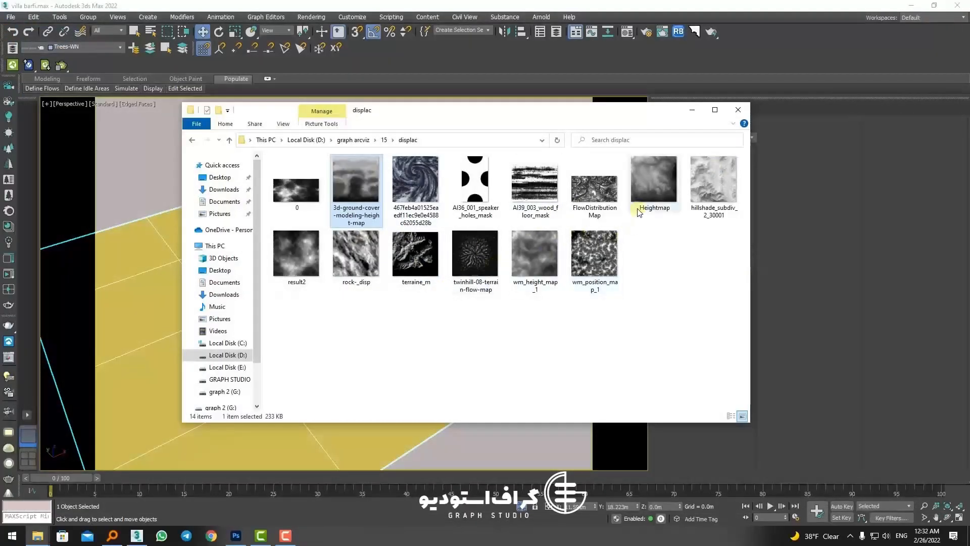
drag(397, 114, 572, 112)
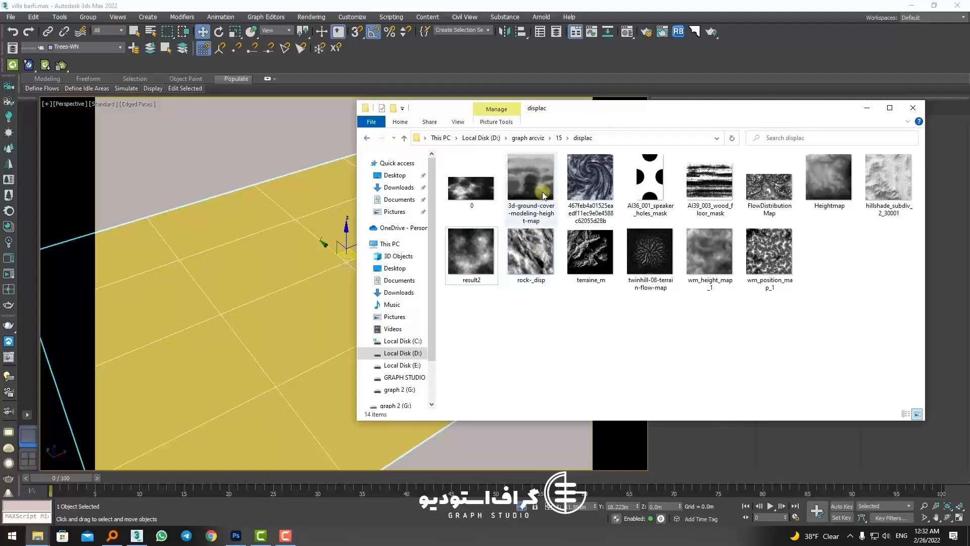
Switch to Chrome and browse the HIGH MAP image results and their related images for terrain height maps.
click(211, 536)
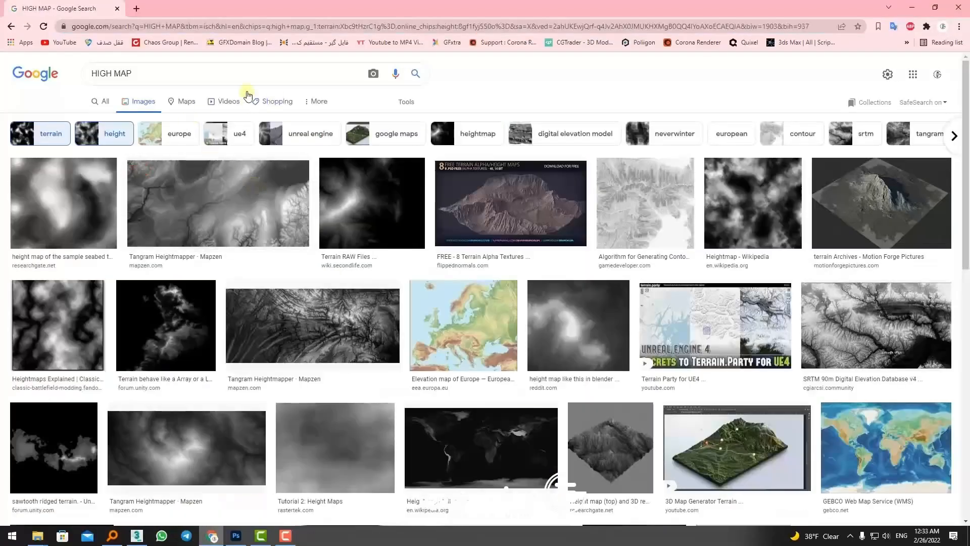
scroll(150, 200, down, 1)
scroll(150, 199, down, 15)
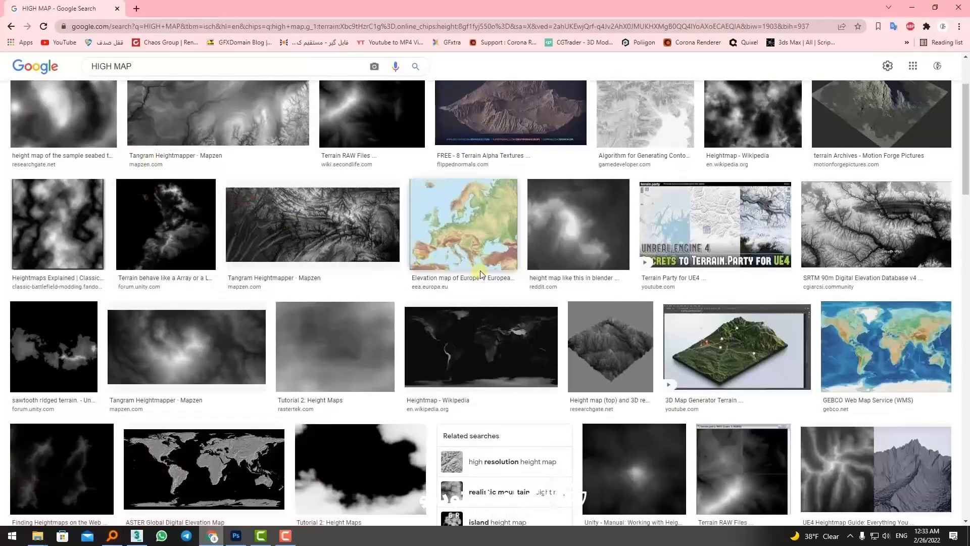
scroll(432, 289, down, 15)
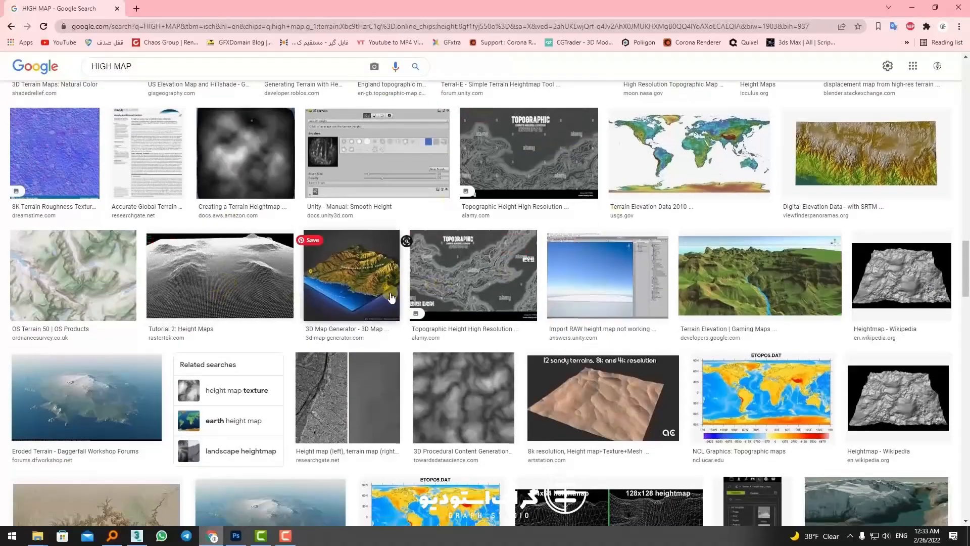
click(758, 280)
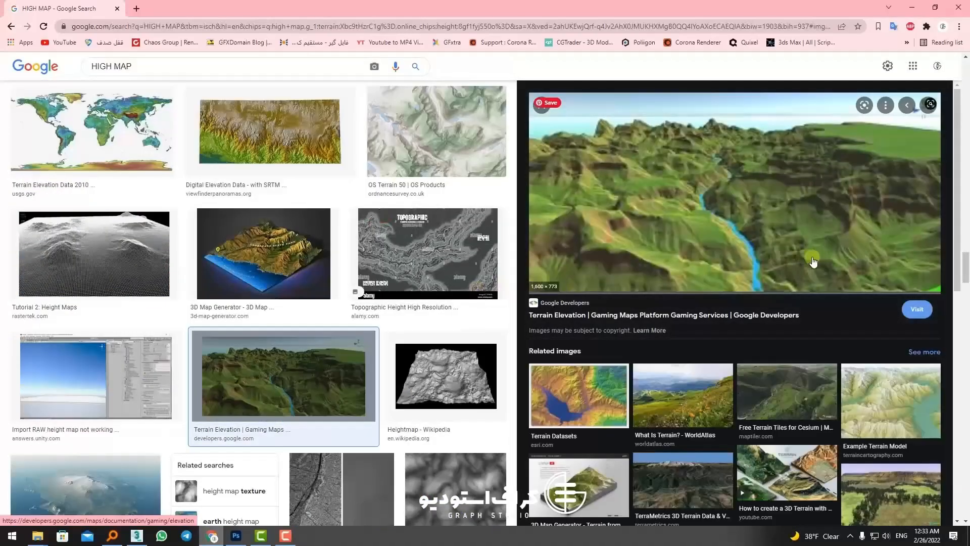
scroll(820, 431, down, 1)
click(820, 431)
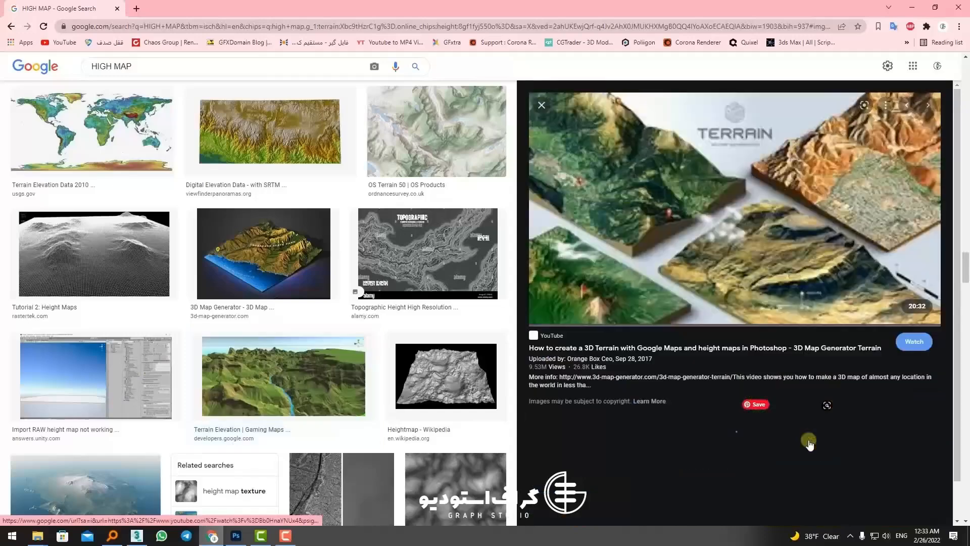
scroll(771, 412, down, 2)
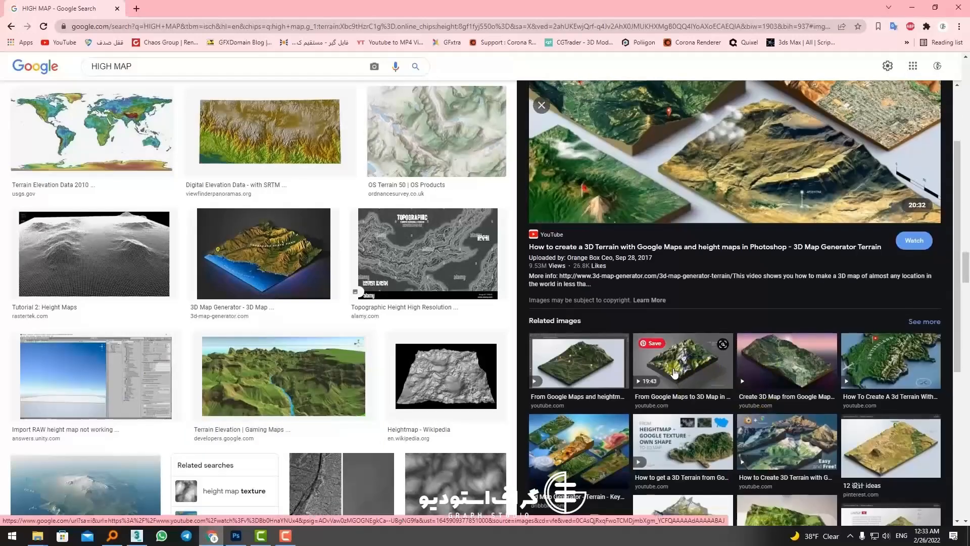
click(457, 389)
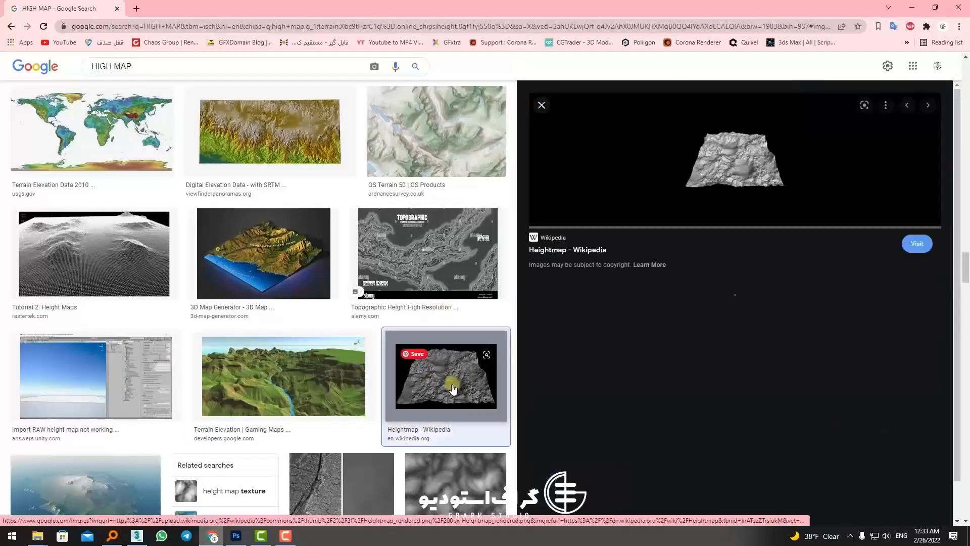
scroll(680, 368, down, 2)
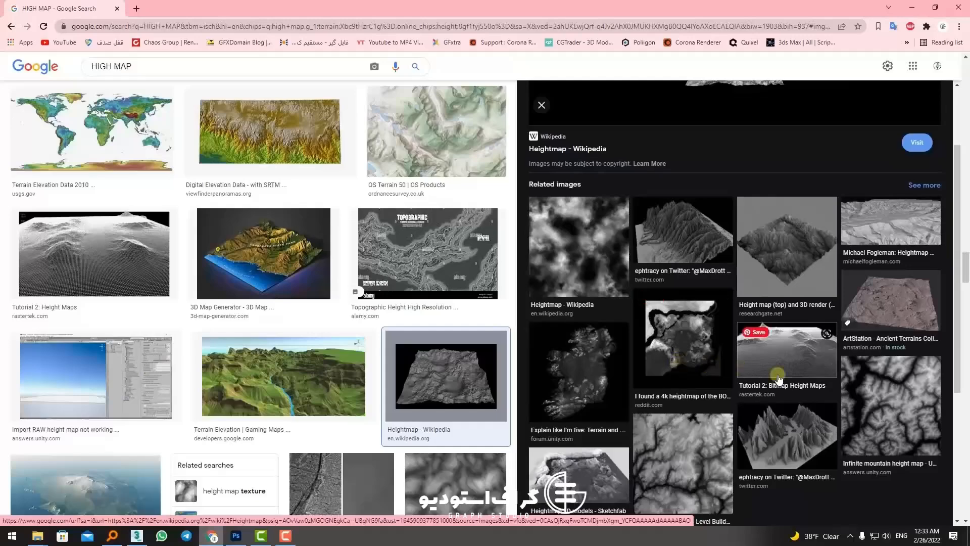
scroll(680, 368, down, 3)
Save the grayscale heightmap images from the Amazon Lumberyard and NewTek Forums results.
click(707, 323)
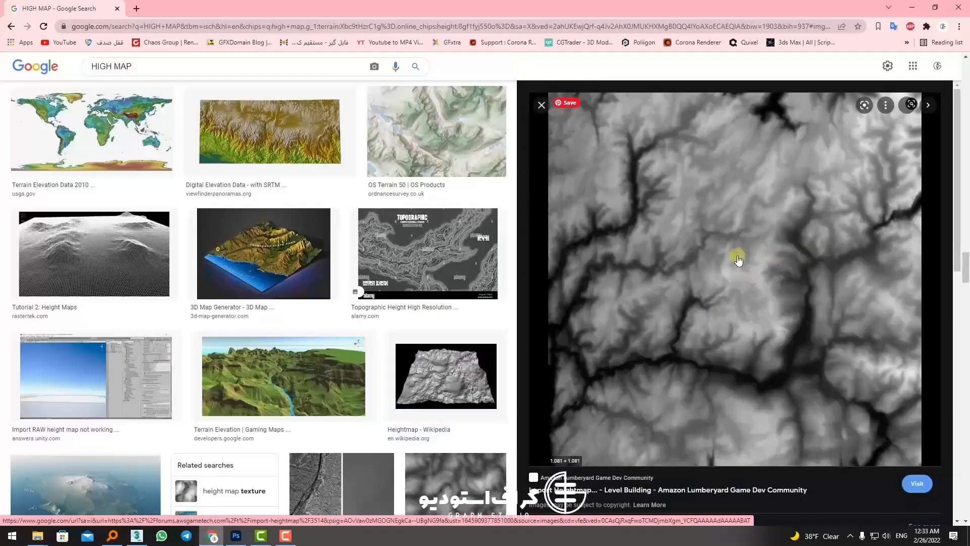
right_click(711, 236)
click(751, 353)
key(Return)
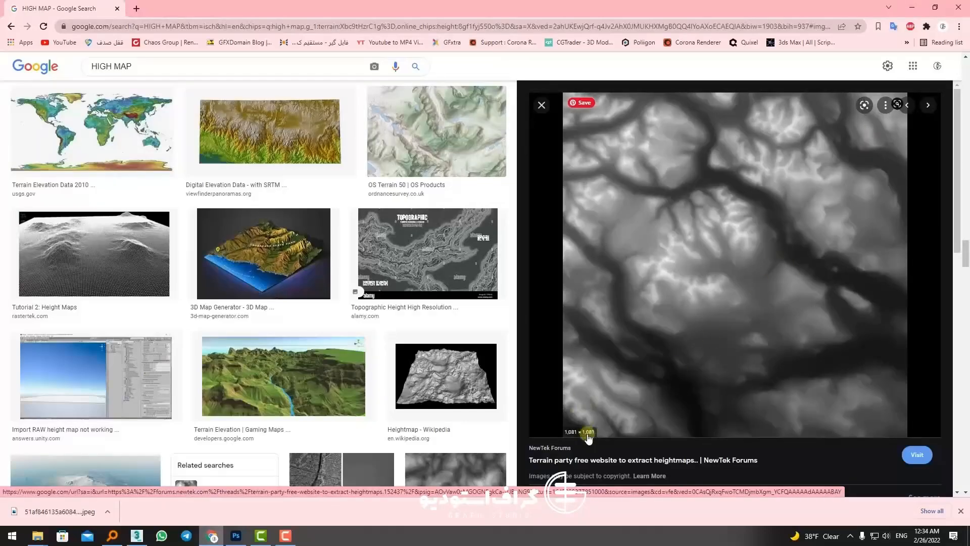
right_click(667, 325)
click(720, 229)
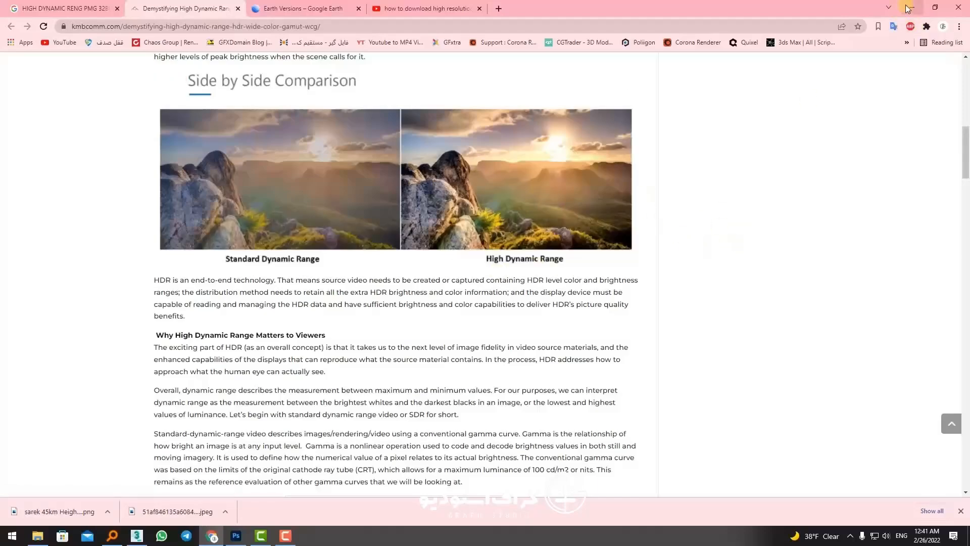
Review the Google Earth versions page and the YouTube results on downloading high resolution maps from Google Earth, including the Global Mapper video.
click(151, 485)
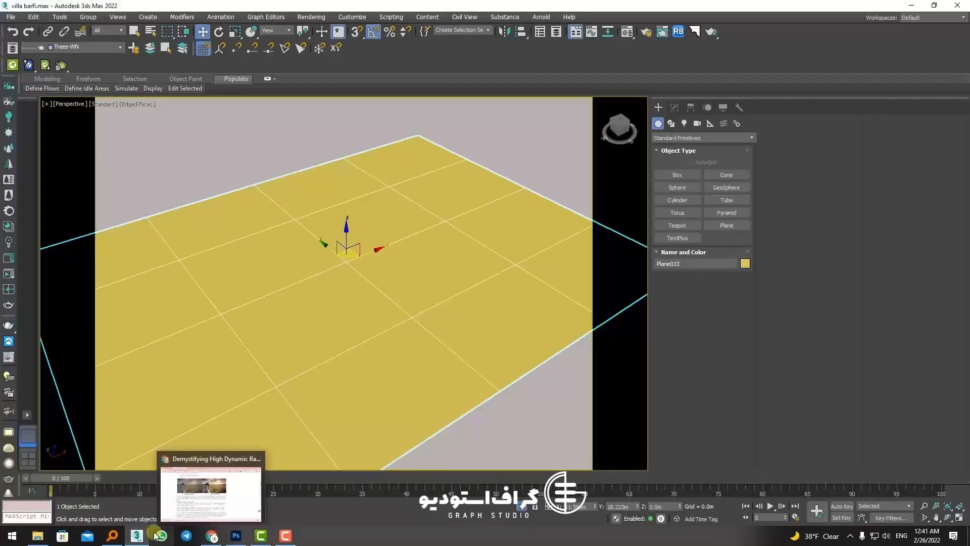
click(210, 486)
click(309, 7)
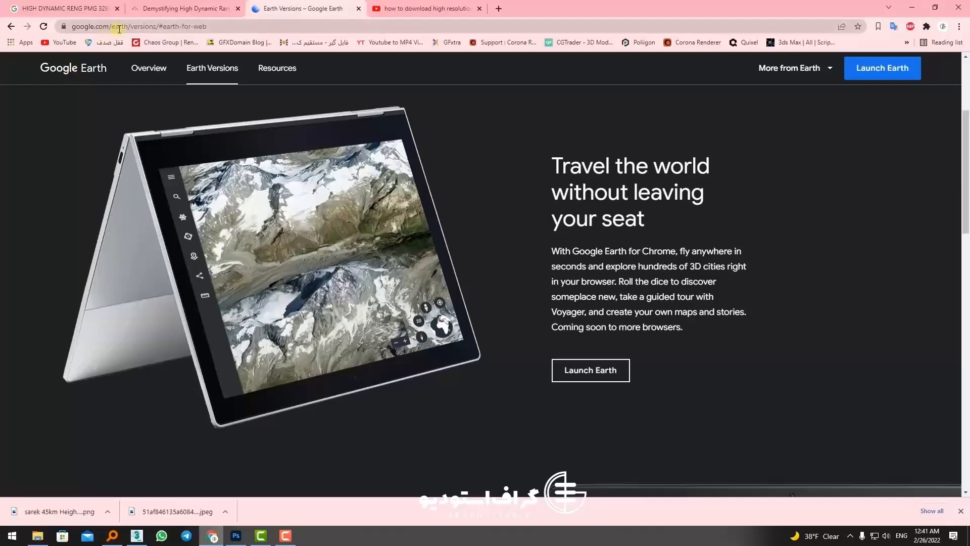
click(418, 7)
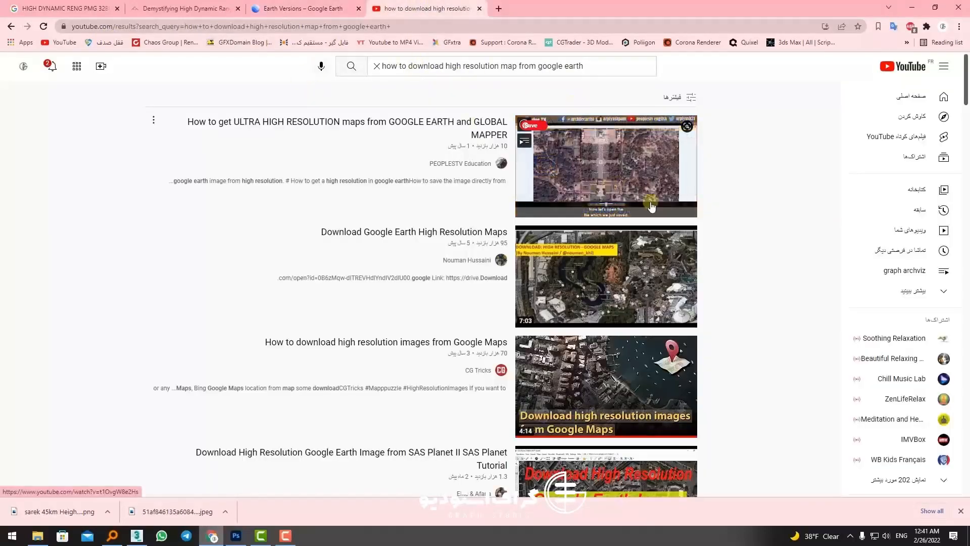
scroll(583, 310, down, 4)
scroll(583, 310, up, 4)
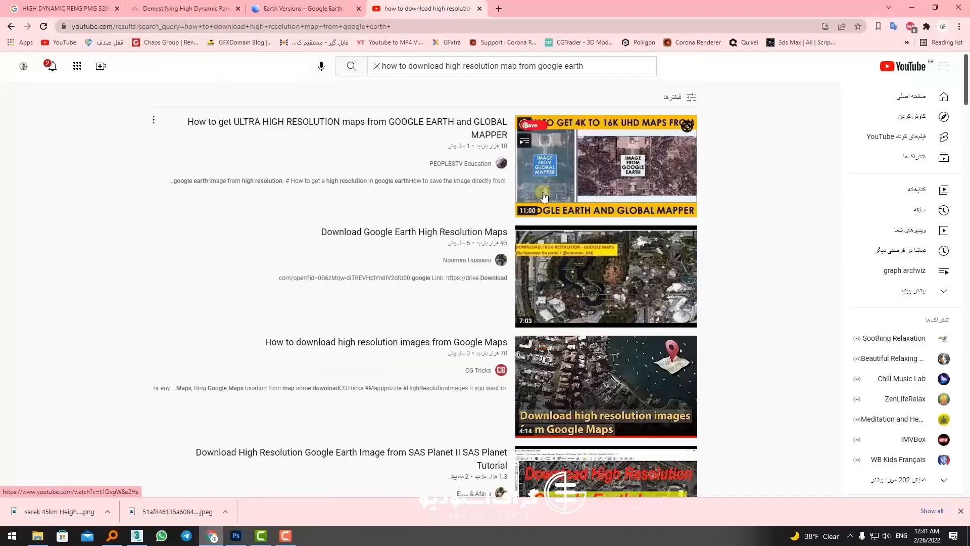
scroll(628, 242, down, 7)
scroll(628, 241, up, 7)
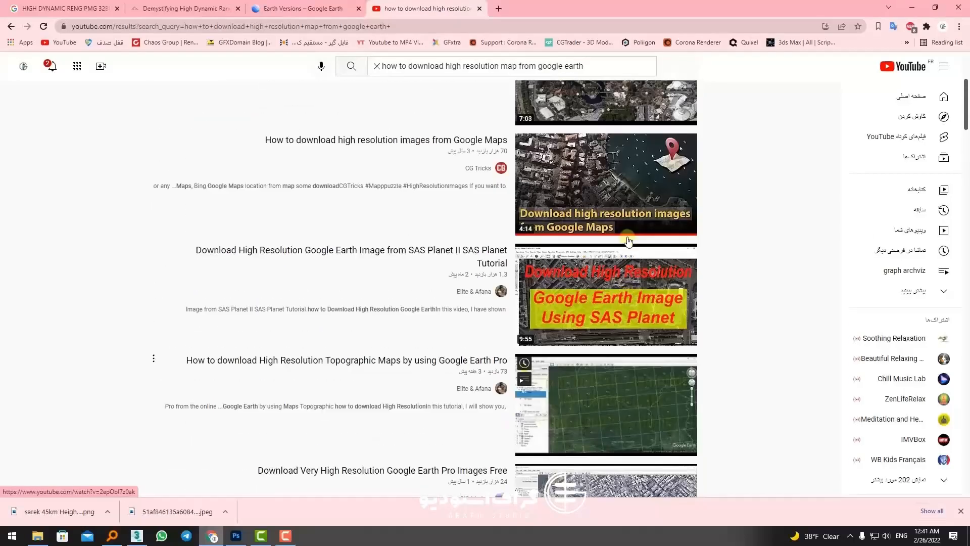
click(399, 368)
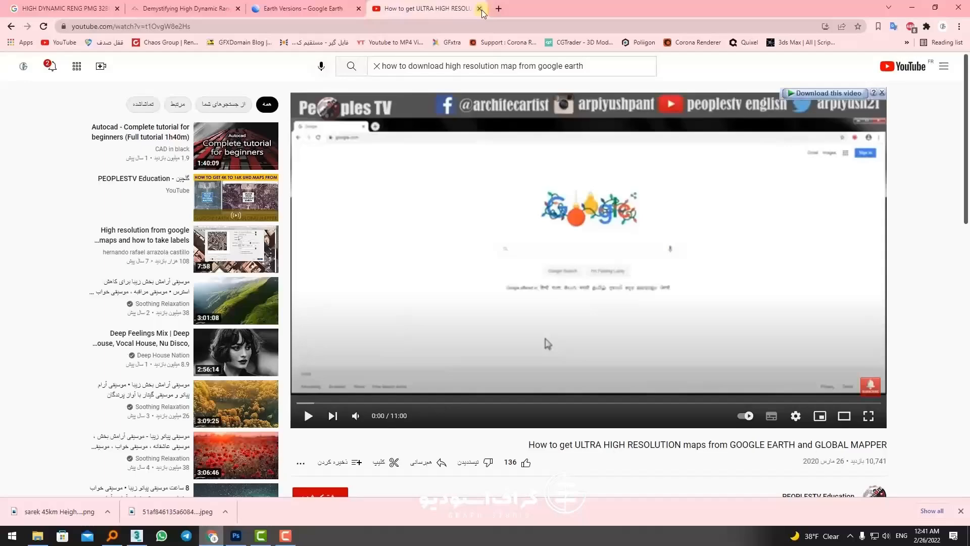
click(479, 9)
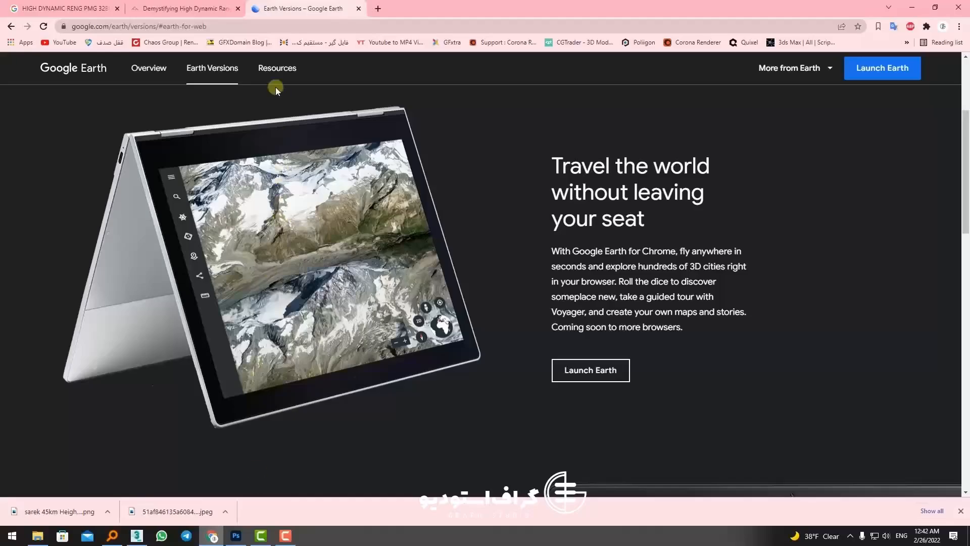
click(221, 10)
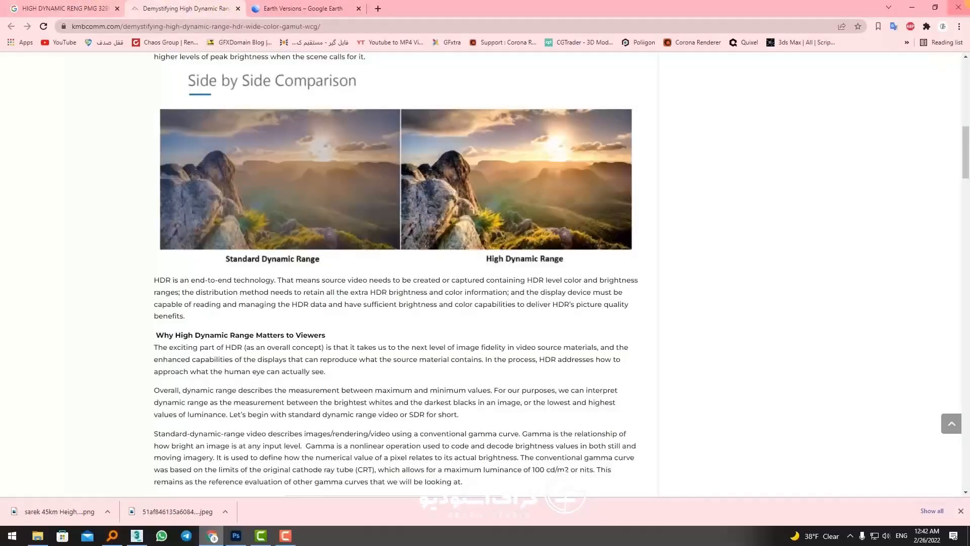
Return to 3ds Max and add a Displace modifier to the isolated plane.
click(910, 3)
scroll(336, 327, down, 2)
middle_drag(336, 326, 353, 326)
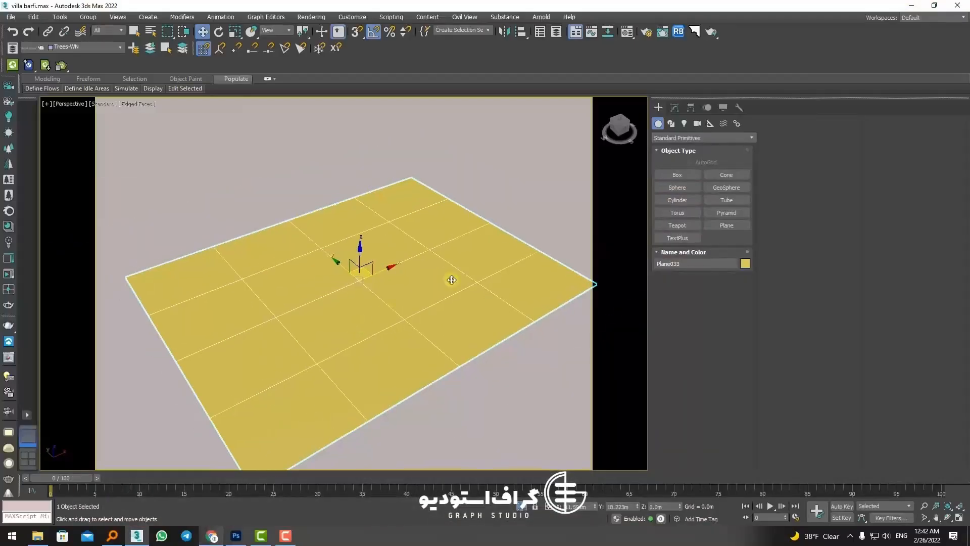
click(673, 108)
click(672, 135)
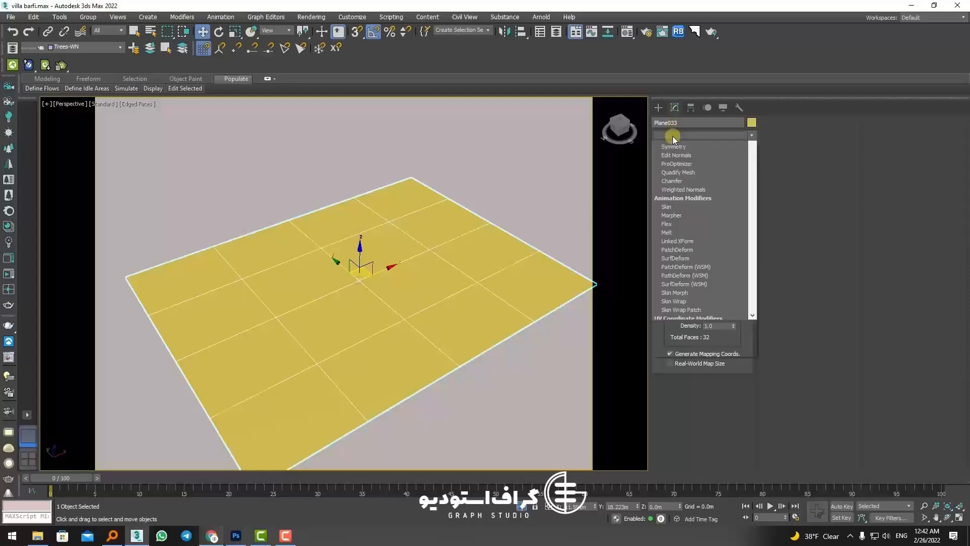
scroll(672, 135, down, 5)
scroll(673, 138, down, 10)
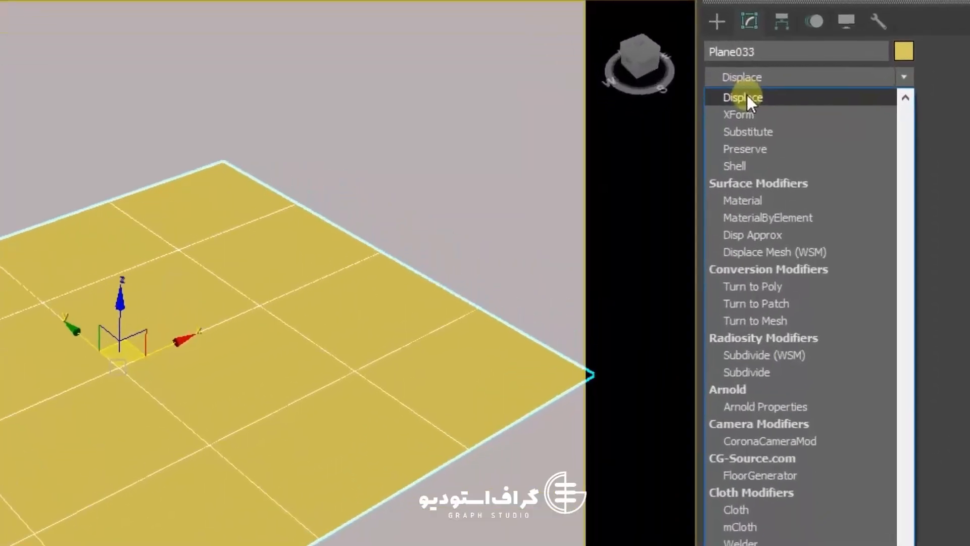
click(672, 146)
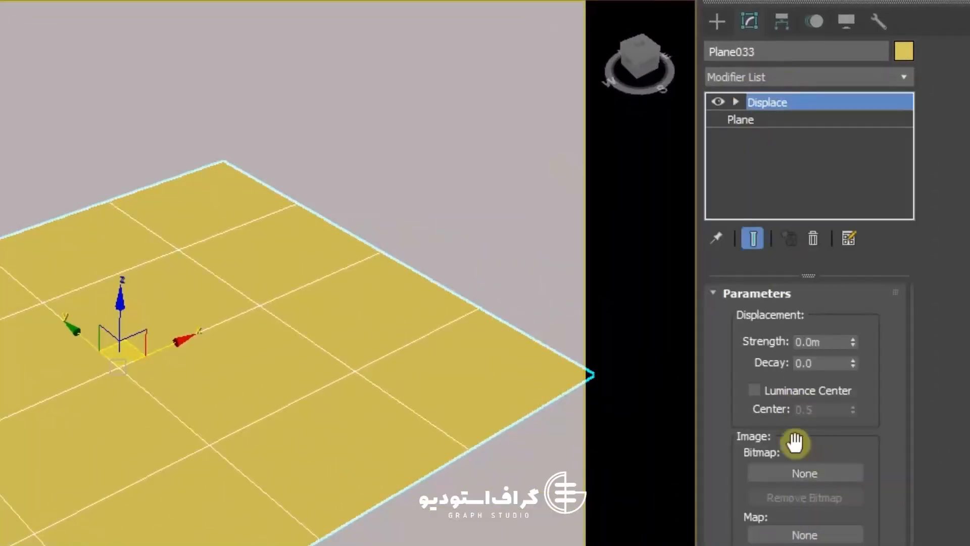
Load wm_height_map_1 from the displac folder as the Displace modifier's bitmap.
scroll(732, 430, down, 1)
scroll(732, 424, up, 1)
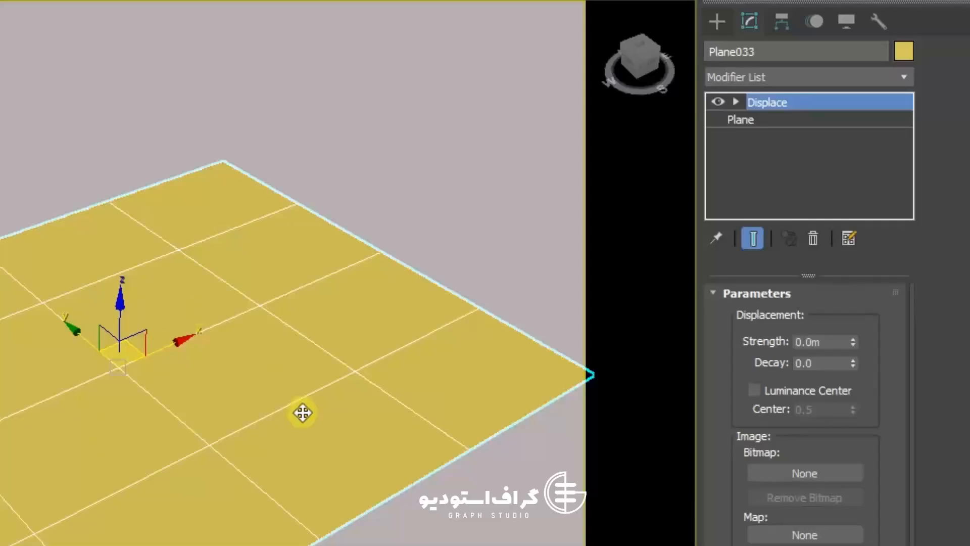
alt+middle_drag(303, 411, 286, 405)
alt+middle_drag(217, 404, 214, 404)
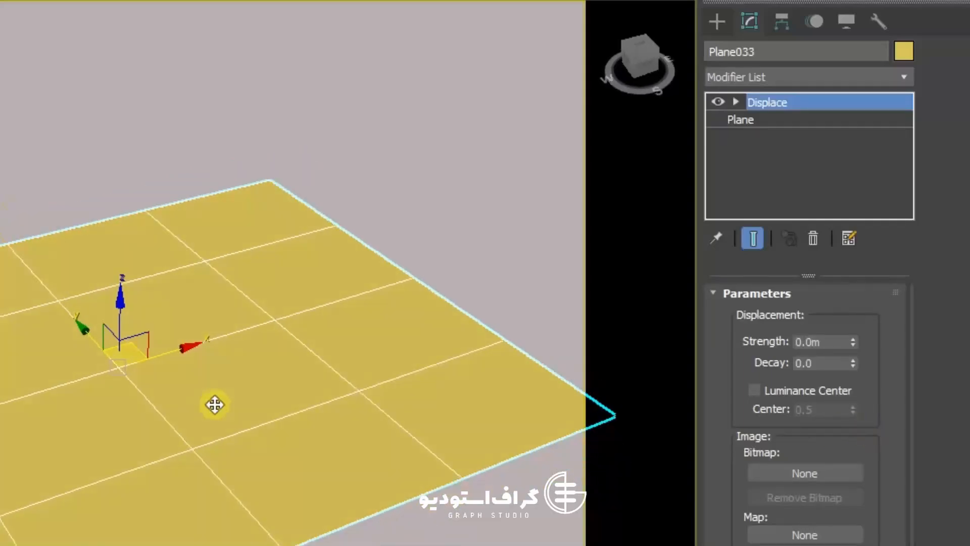
drag(881, 425, 888, 459)
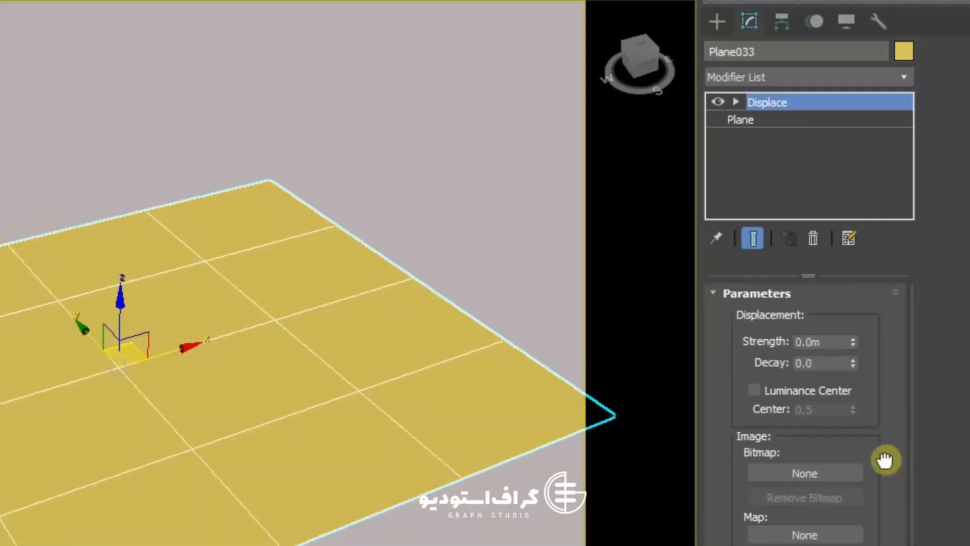
click(829, 474)
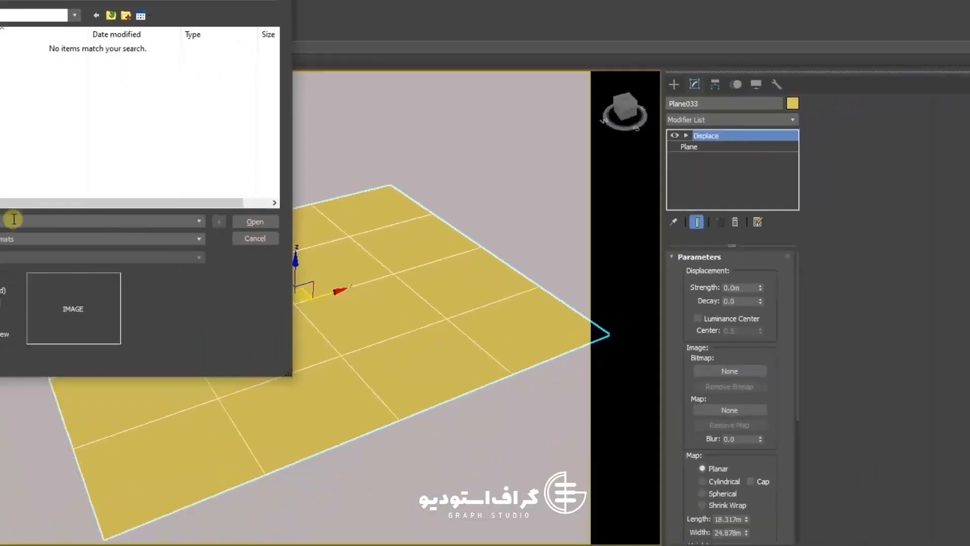
right_click(138, 217)
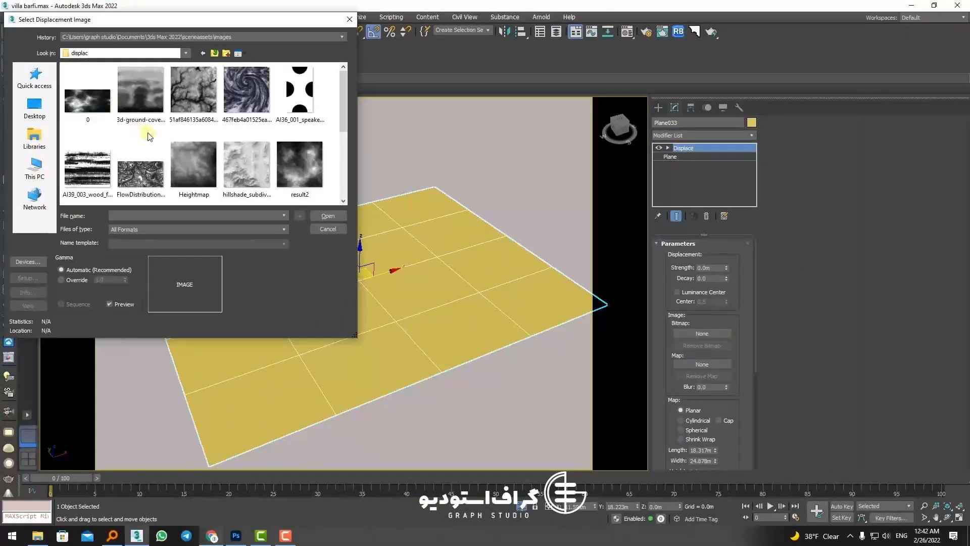
scroll(202, 152, down, 2)
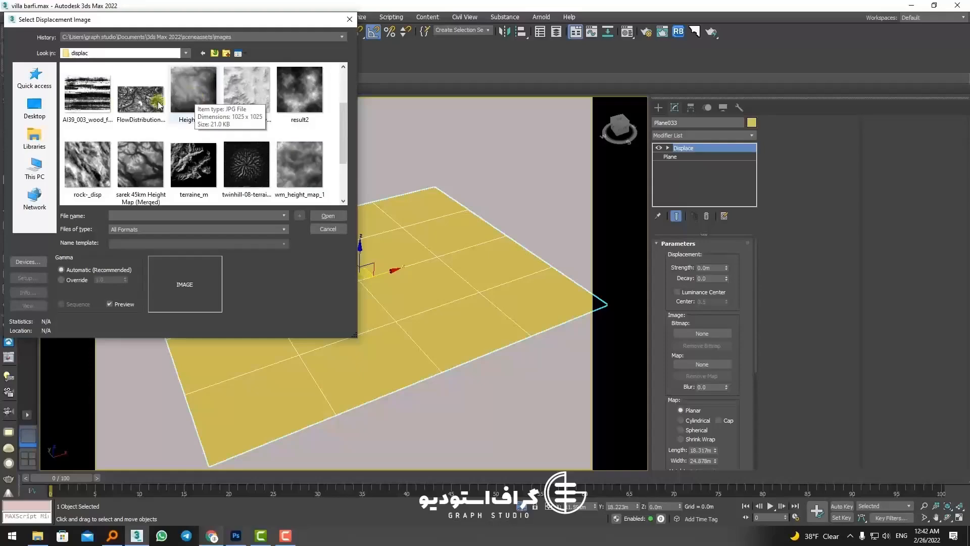
scroll(159, 105, up, 2)
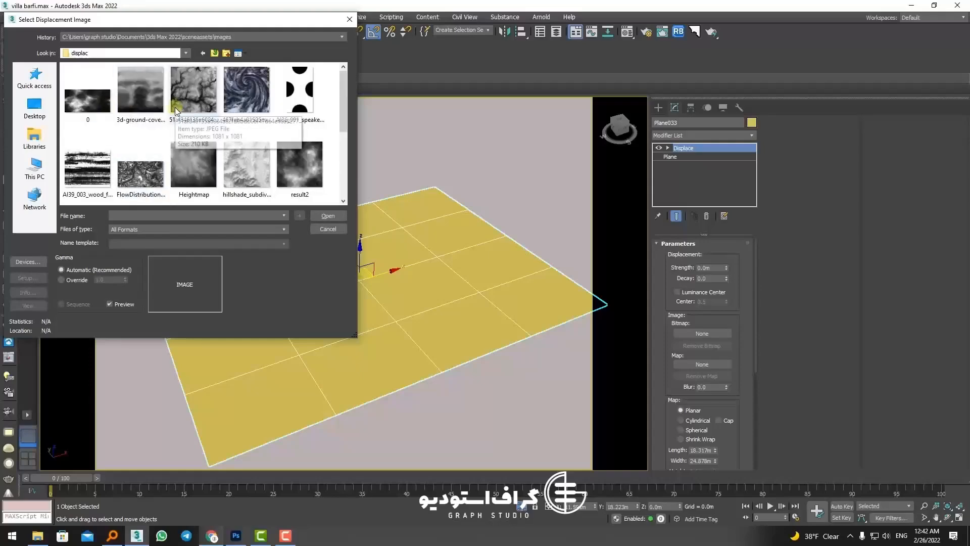
scroll(175, 113, down, 2)
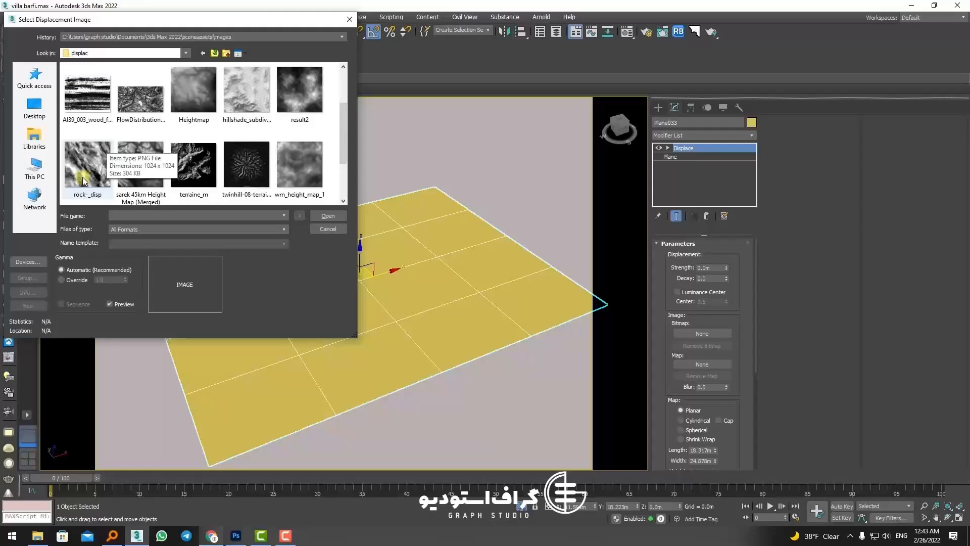
click(299, 166)
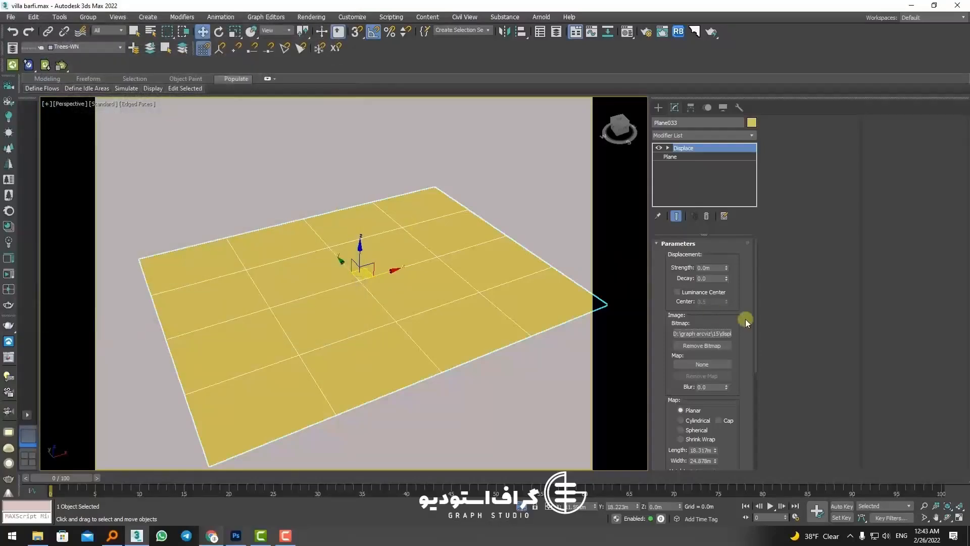
Set the plane's length segments to 206 and width segments to 299, then return to Displace and show viewport statistics.
alt+middle_drag(433, 292, 356, 282)
click(667, 158)
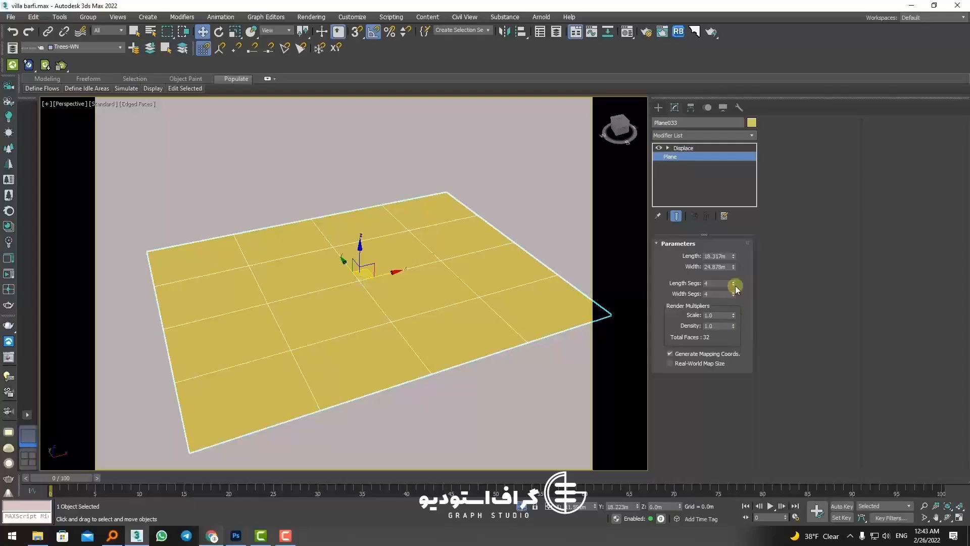
drag(734, 285, 716, 146)
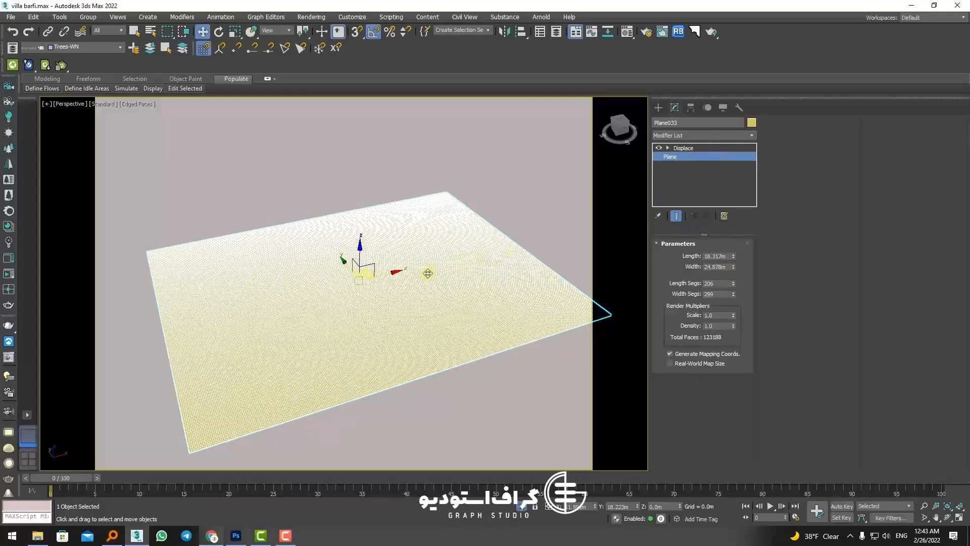
alt+middle_drag(428, 273, 390, 294)
scroll(377, 295, up, 3)
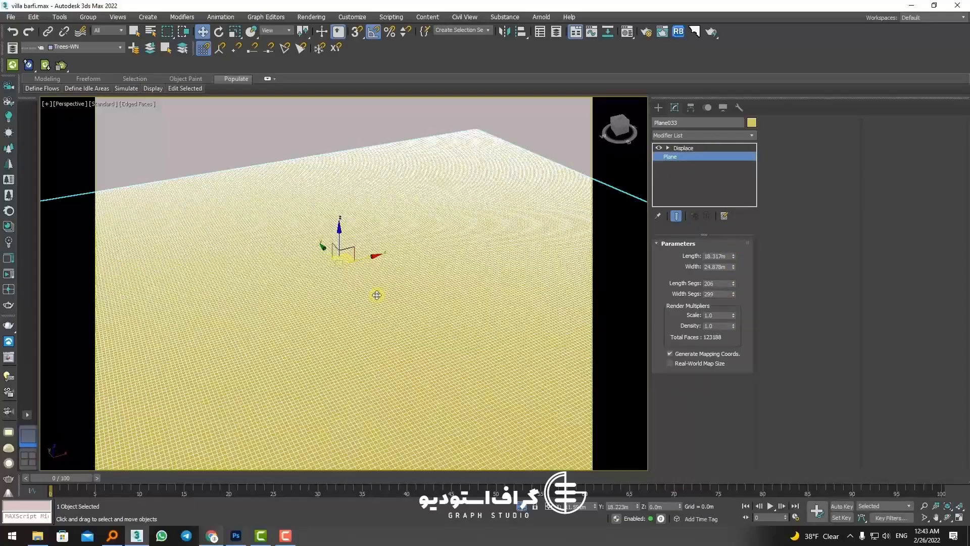
click(678, 149)
middle_drag(305, 273, 369, 328)
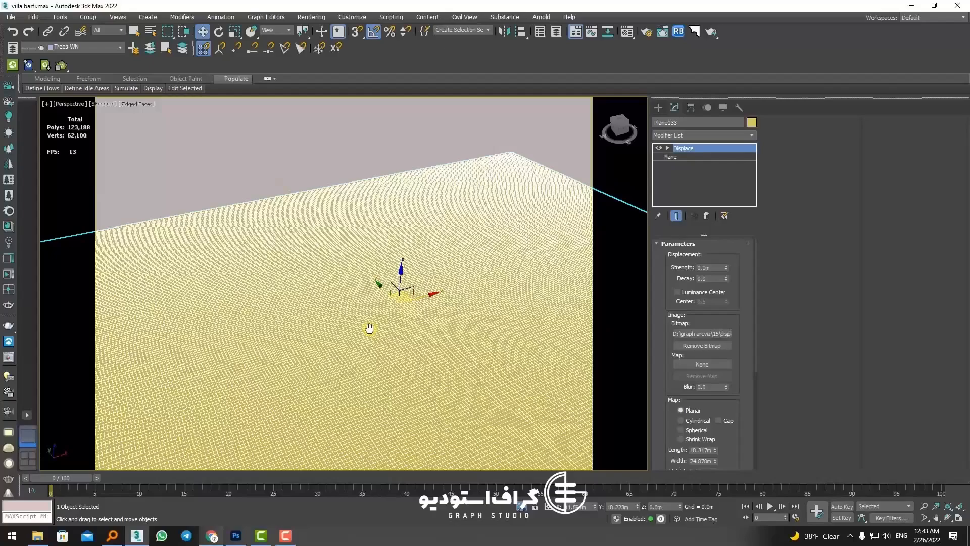
scroll(369, 328, down, 5)
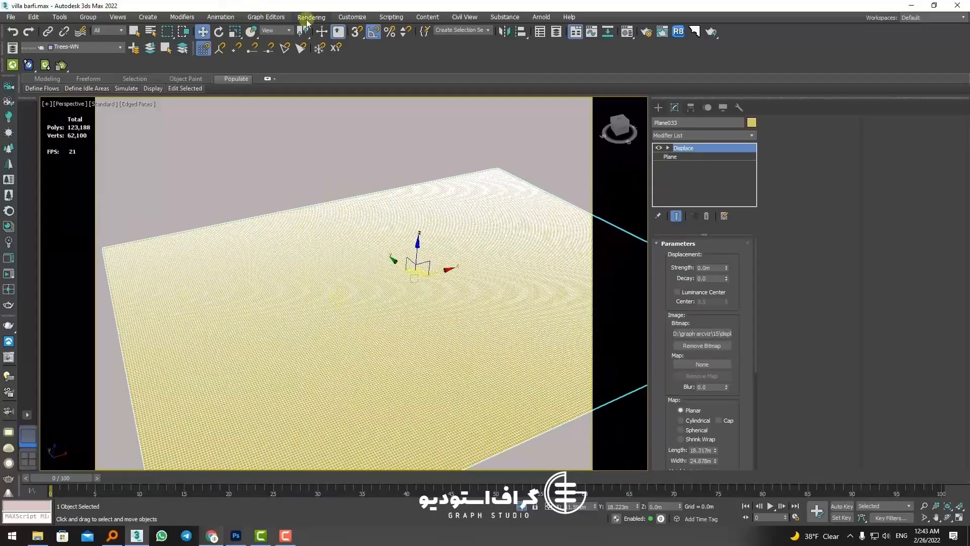
Check the display units and the system unit scale in Units Setup, keeping the metric scale in meters.
click(352, 17)
click(371, 193)
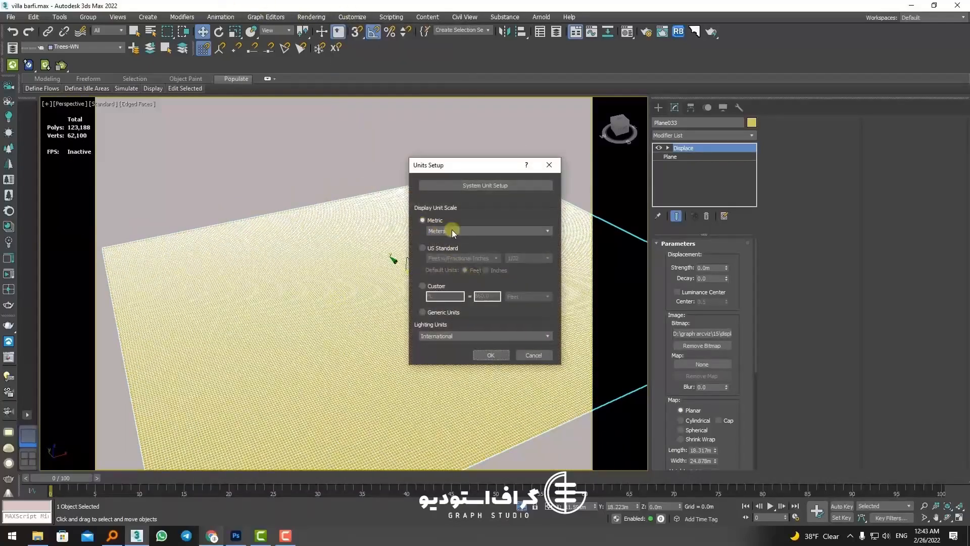
click(469, 195)
click(494, 316)
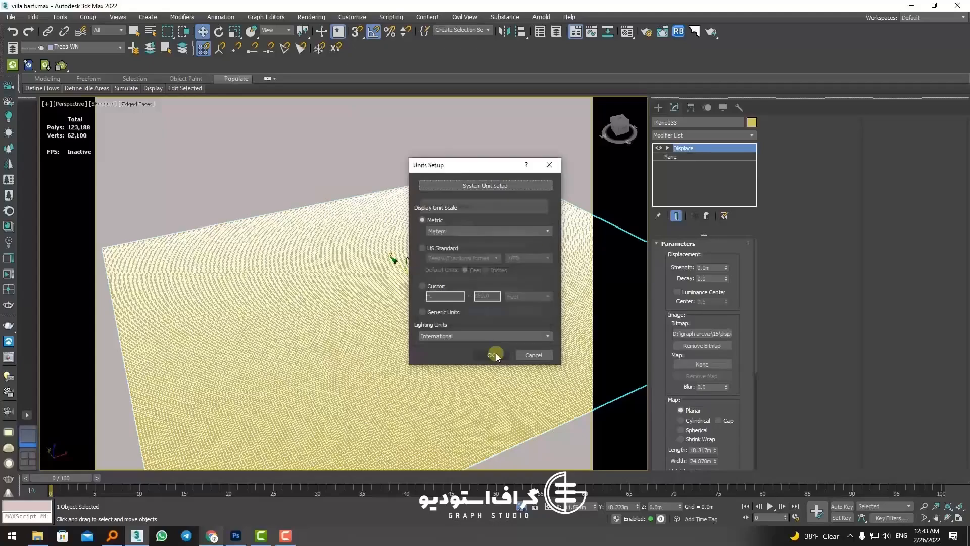
click(490, 355)
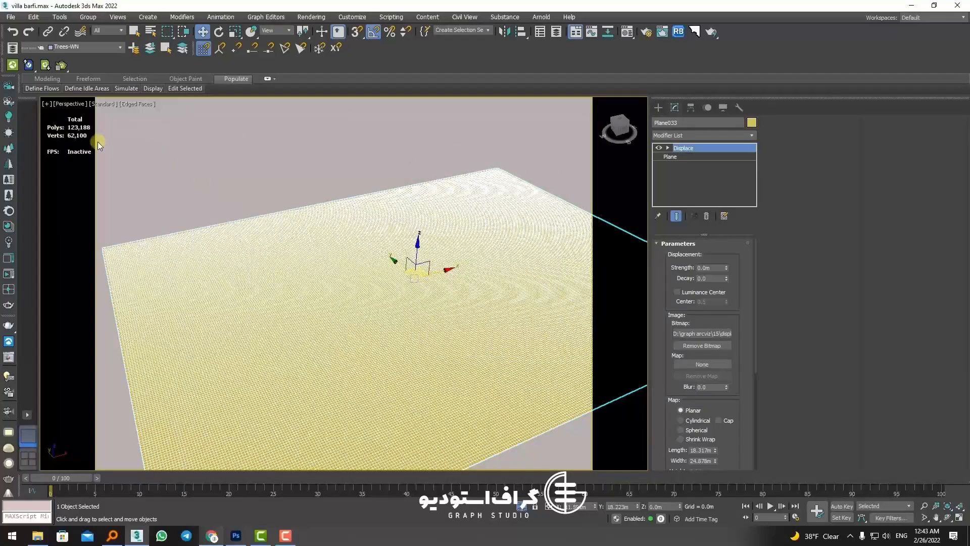
Examine the subdivided plane's mesh density against the polygon and vertex statistics in the perspective view.
middle_drag(122, 165, 214, 182)
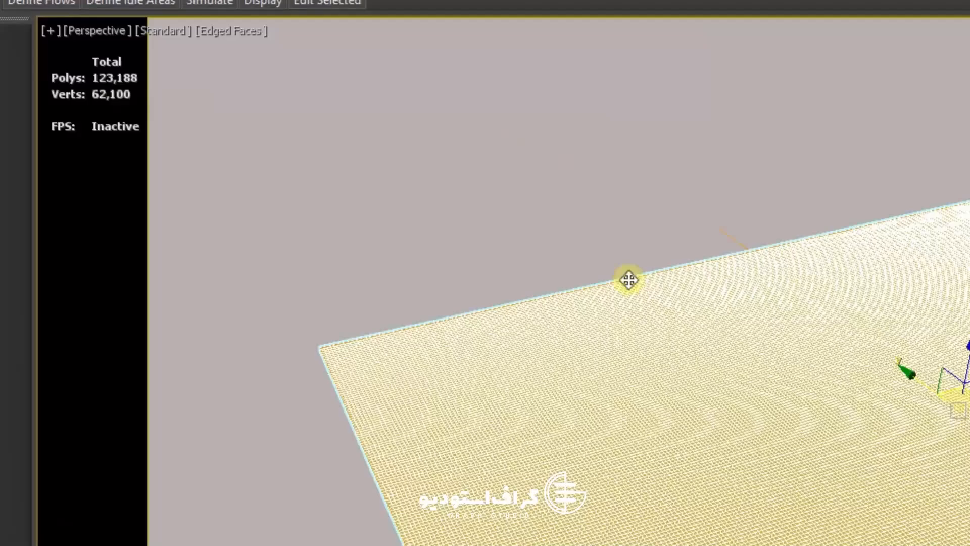
middle_drag(334, 227, 202, 177)
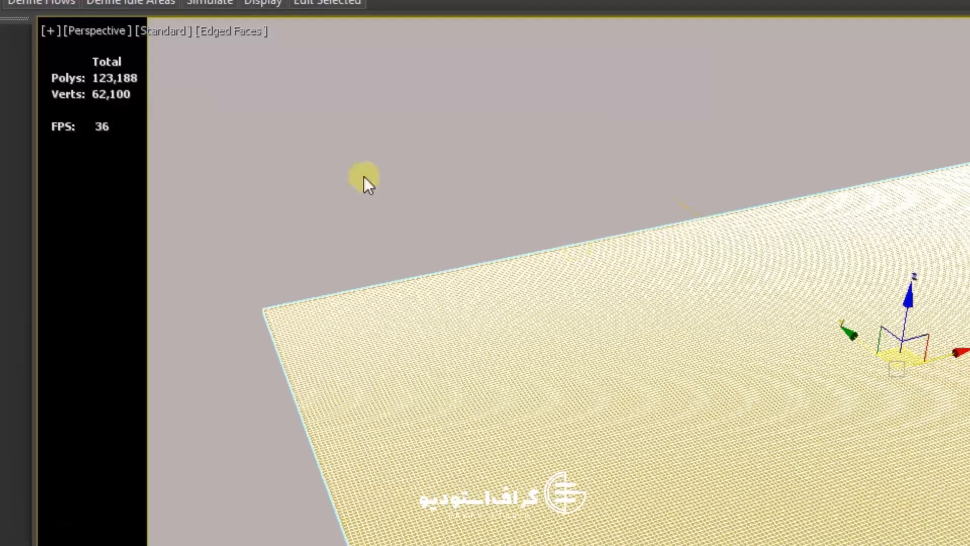
middle_drag(910, 242, 597, 251)
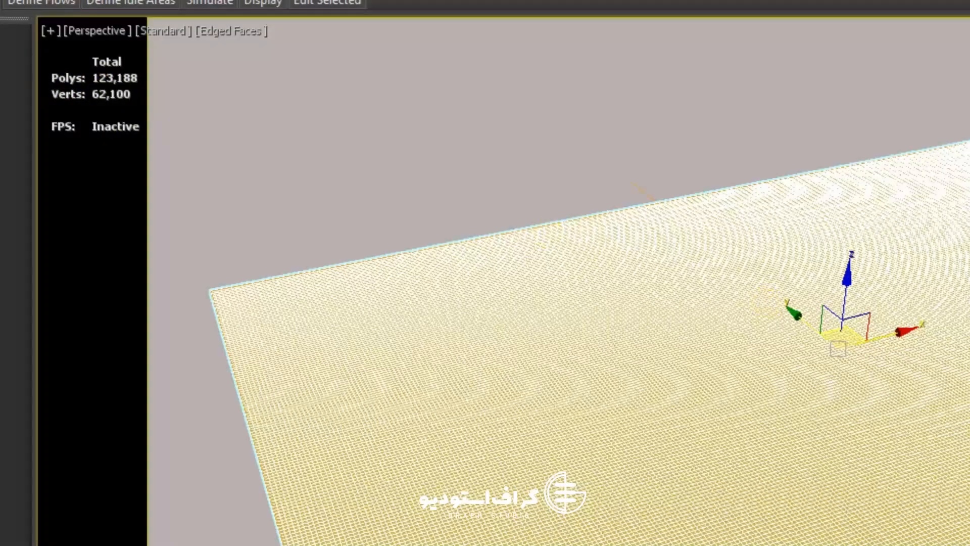
middle_drag(950, 310, 817, 303)
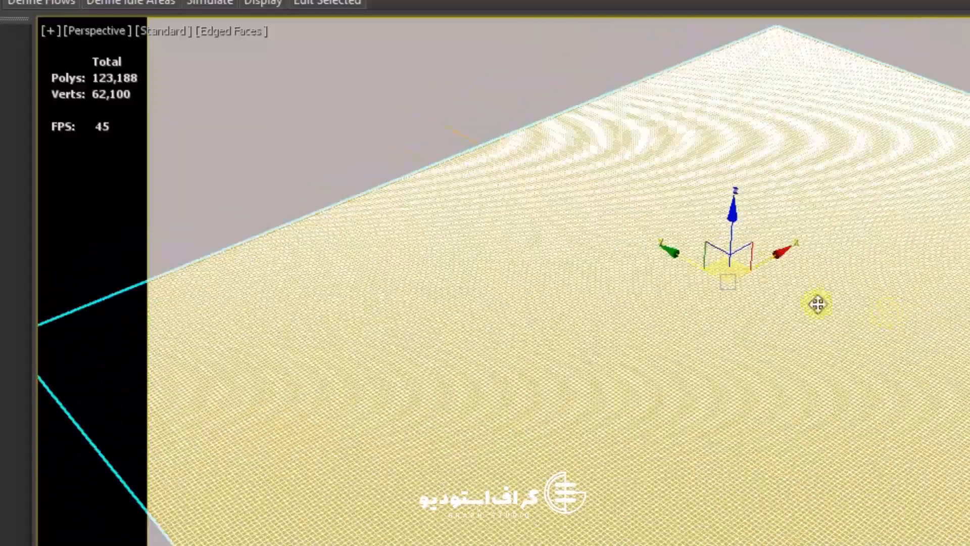
alt+middle_drag(112, 78, 108, 206)
alt+middle_drag(98, 163, 603, 332)
middle_drag(639, 280, 589, 332)
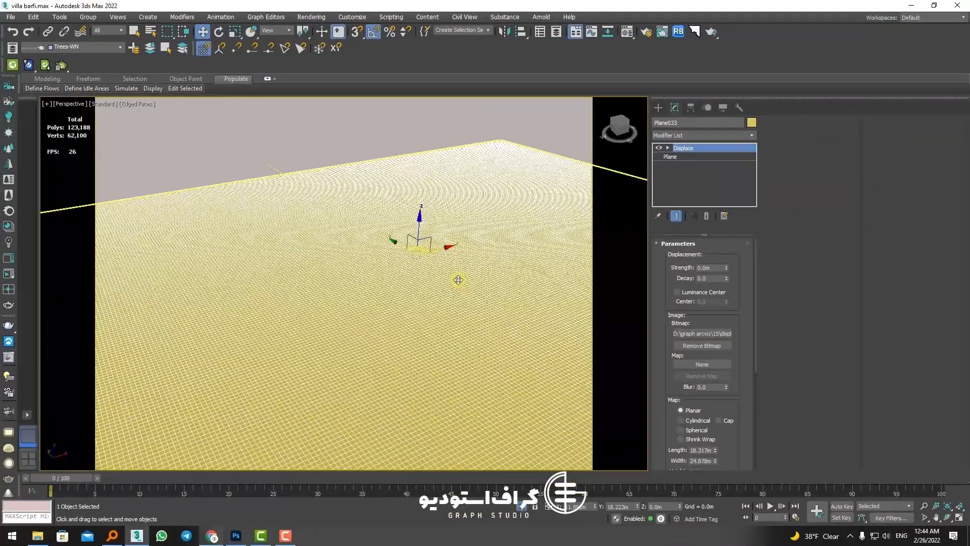
alt+middle_drag(458, 279, 459, 297)
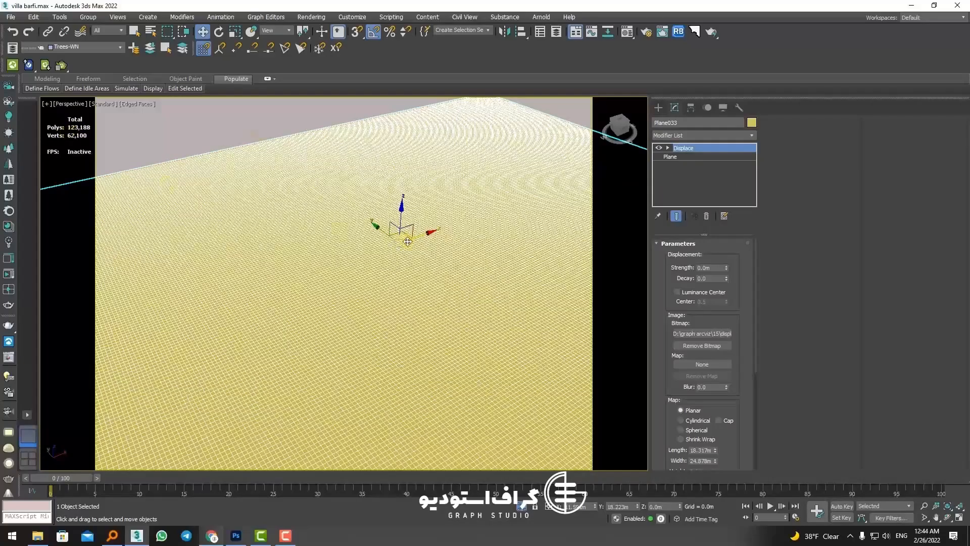
Set the Displace strength to 1.962 m and turn off the edged faces display.
mouse_move(727, 271)
mouse_down()
mouse_move(721, 191)
mouse_move(641, 245)
mouse_move(600, 514)
mouse_move(397, 124)
mouse_up()
key(F4)
drag(261, 491, 104, 236)
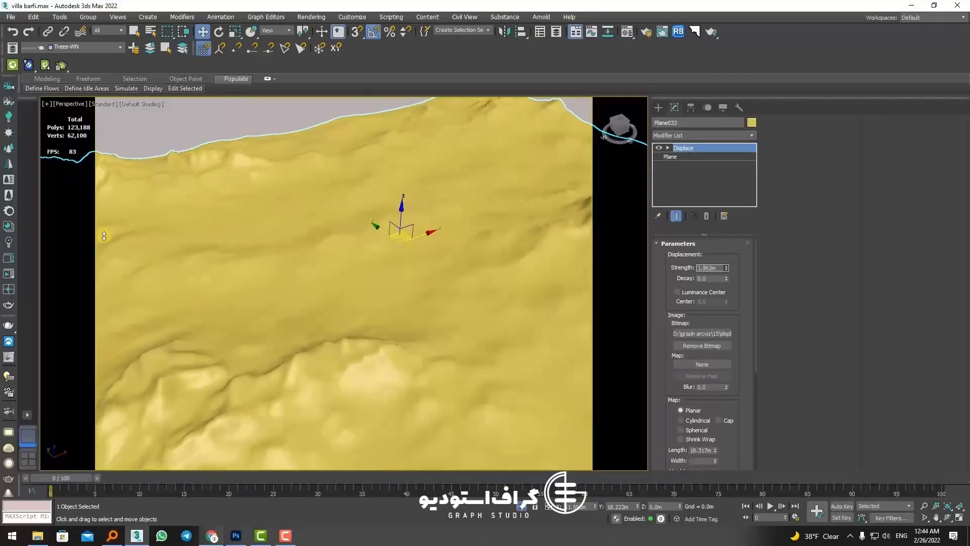
click(9, 319)
scroll(268, 295, up, 2)
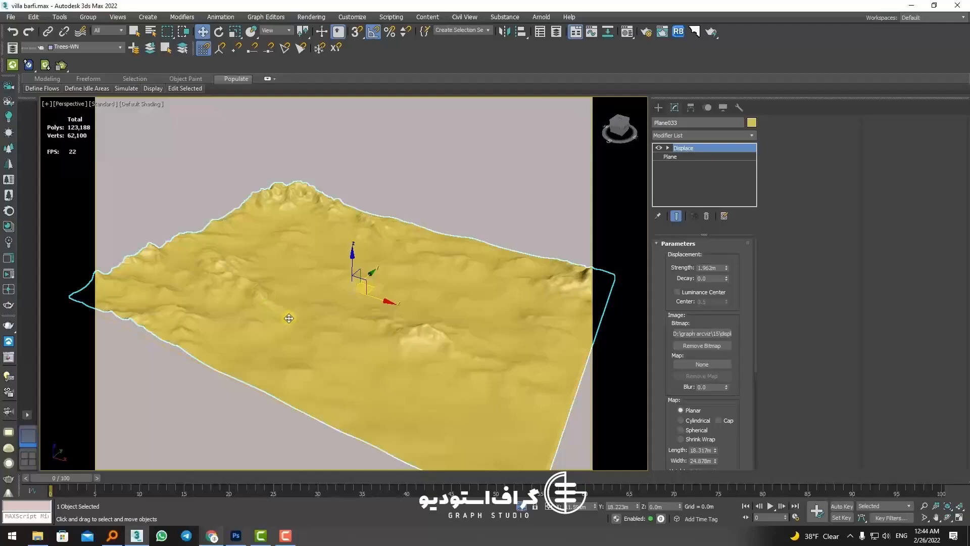
scroll(288, 318, up, 3)
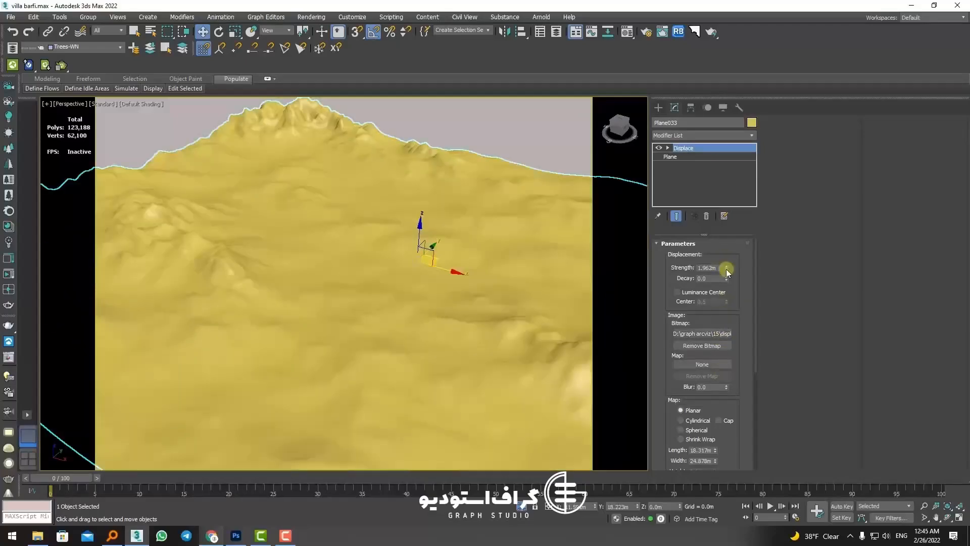
Increase the Displace strength to 3.689 m and show the terrain with edged faces.
drag(726, 267, 697, 227)
scroll(477, 238, down, 2)
key(F4)
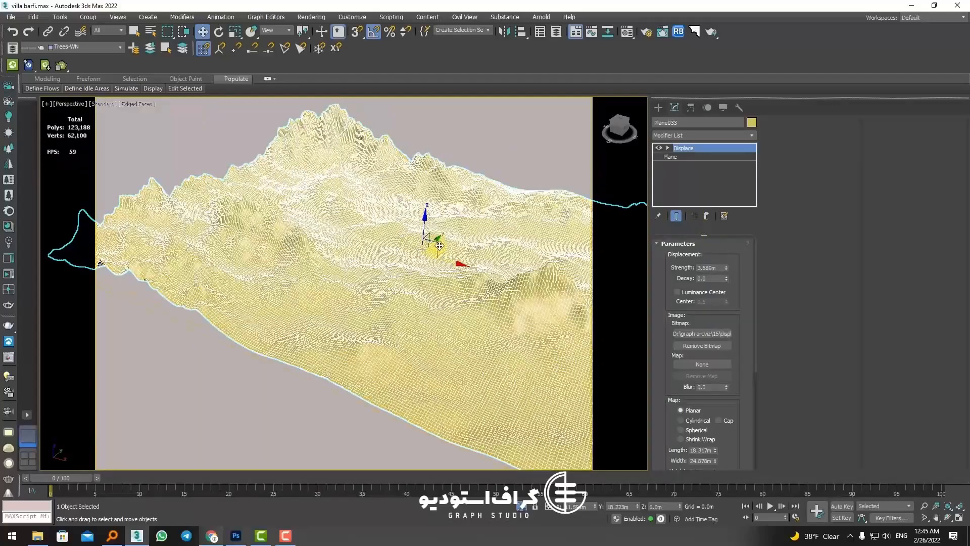
Inspect the displaced terrain's peaks and mesh from several angles, switching between edged faces and plain shading.
alt+middle_drag(477, 237, 334, 244)
scroll(281, 195, up, 5)
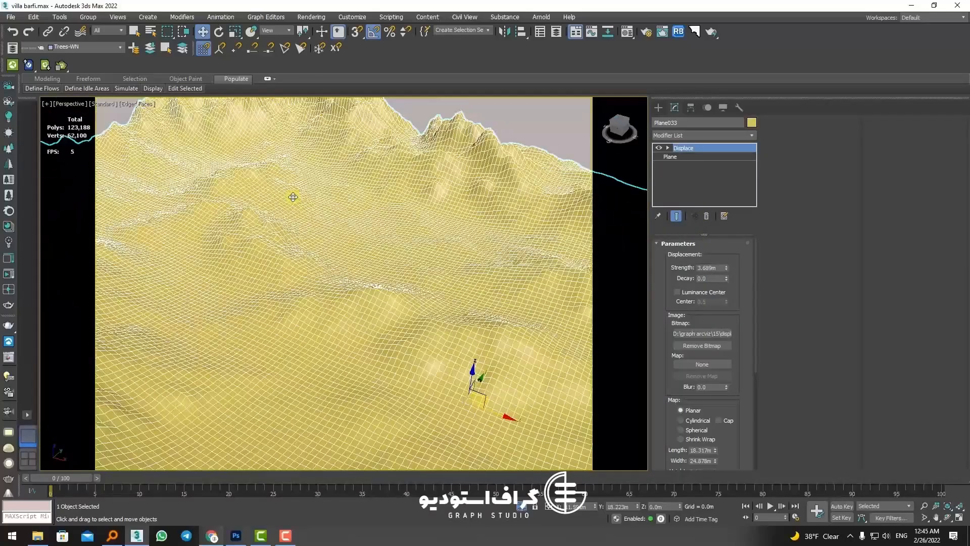
key(F4)
scroll(357, 224, down, 3)
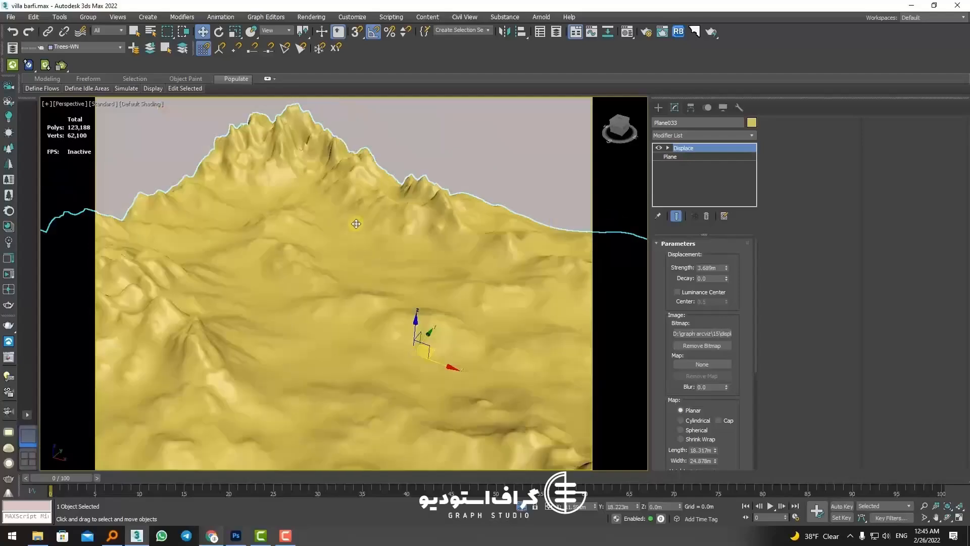
key(F4)
middle_drag(403, 292, 471, 298)
key(F4)
scroll(368, 270, down, 3)
scroll(472, 297, down, 3)
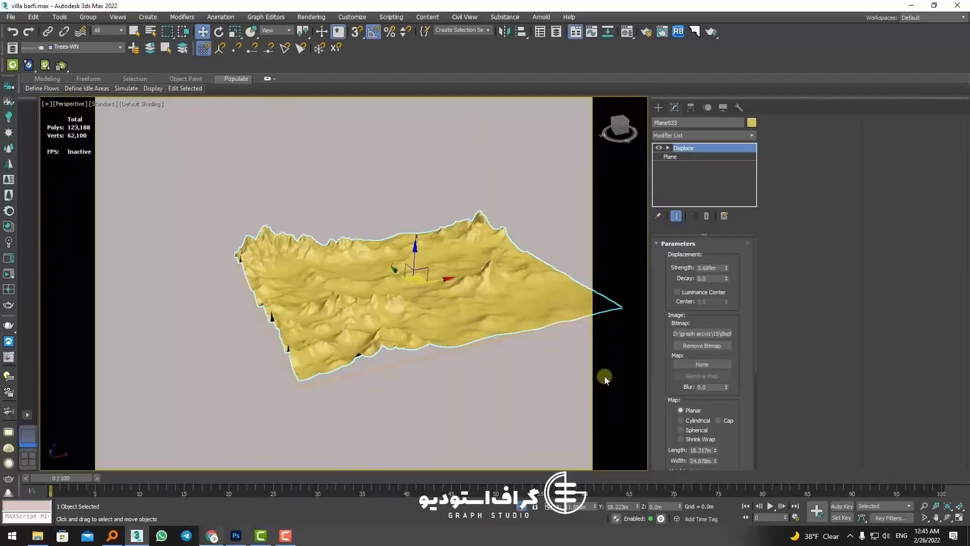
Fit the Displace mapping gizmo to the plane, keeping planar mapping aligned to Z.
scroll(661, 417, down, 1)
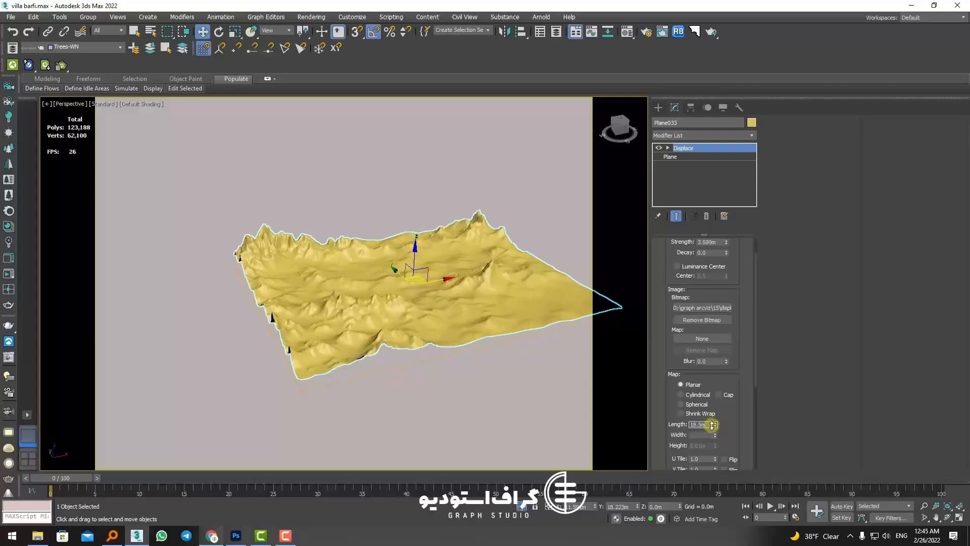
drag(716, 435, 716, 287)
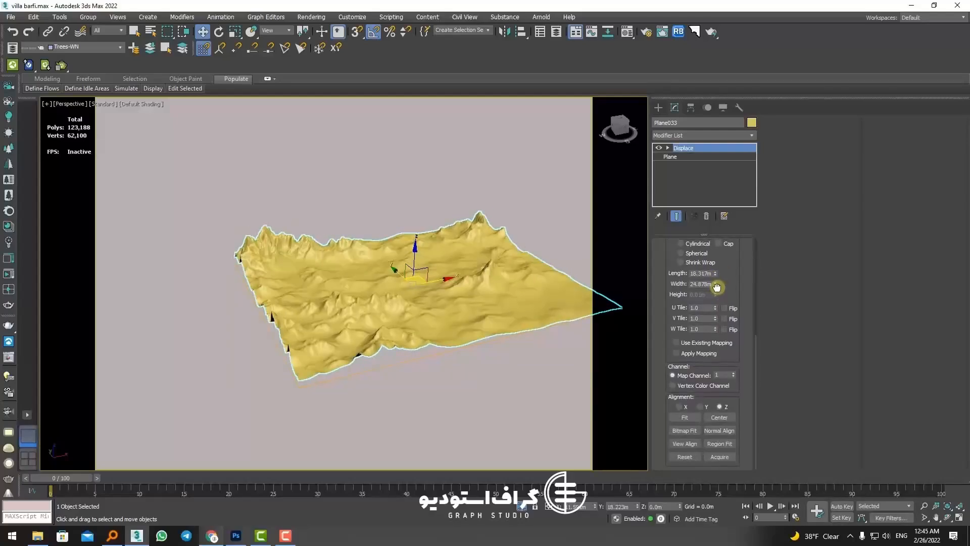
click(685, 419)
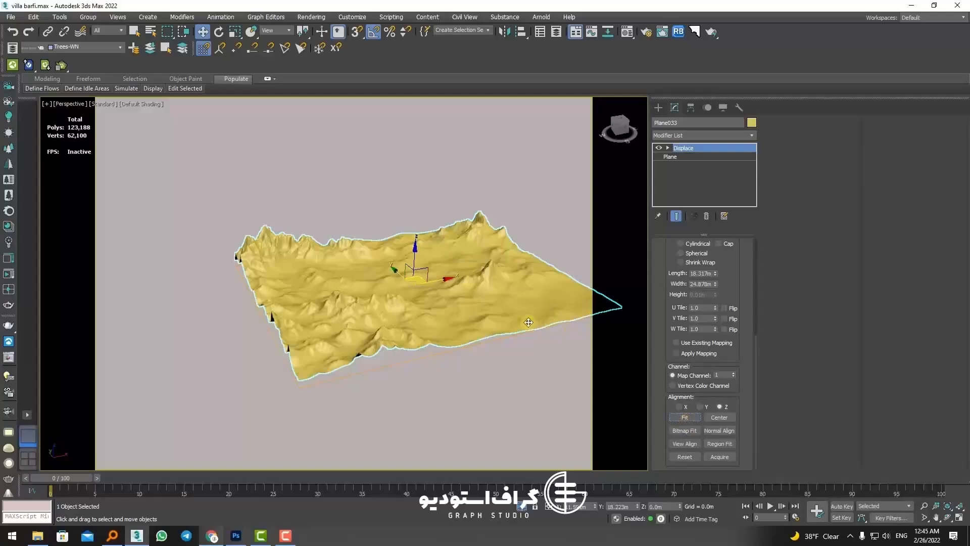
alt+middle_drag(529, 322, 453, 297)
scroll(445, 301, up, 5)
middle_drag(453, 297, 439, 308)
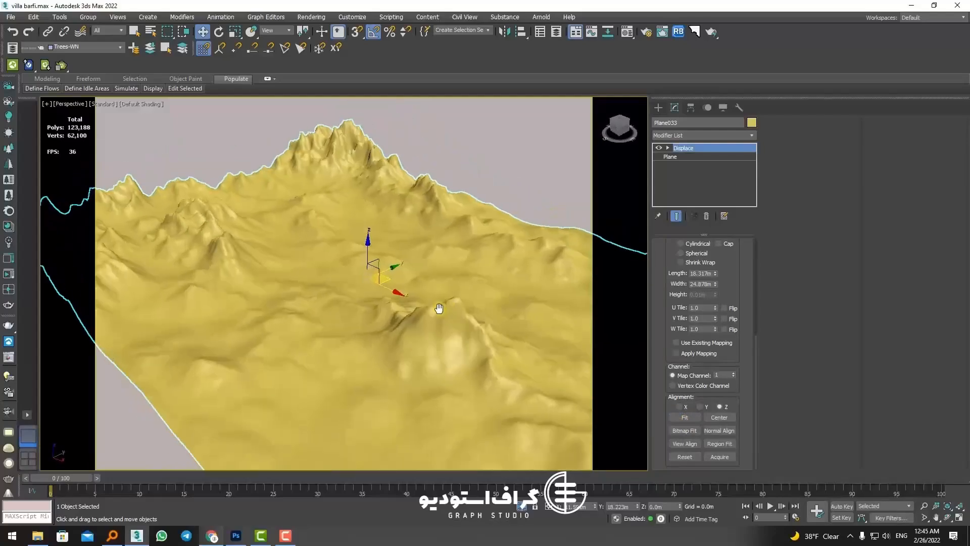
alt+middle_drag(404, 261, 433, 275)
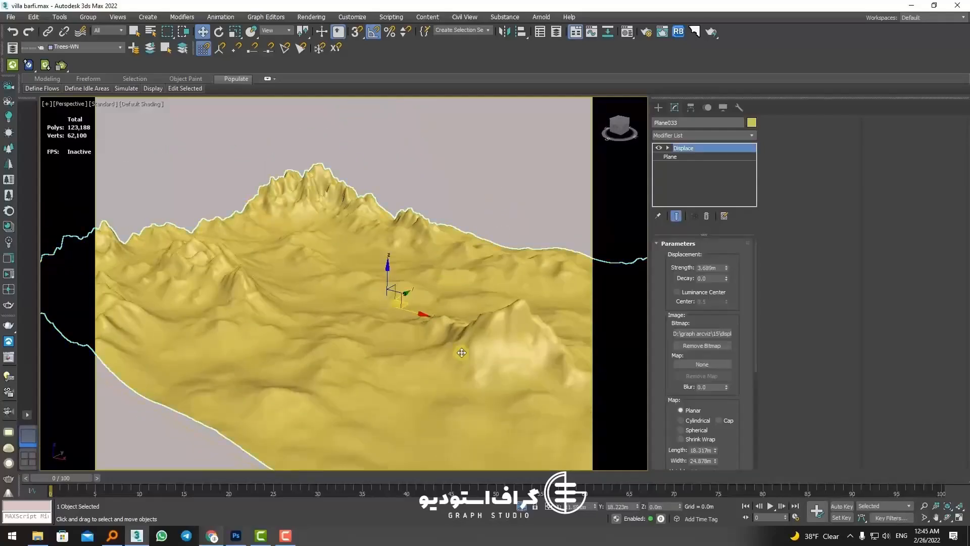
Add an Edit Poly modifier above Displace on the terrain plane and hide the viewport's safe frames.
alt+middle_drag(494, 189, 433, 367)
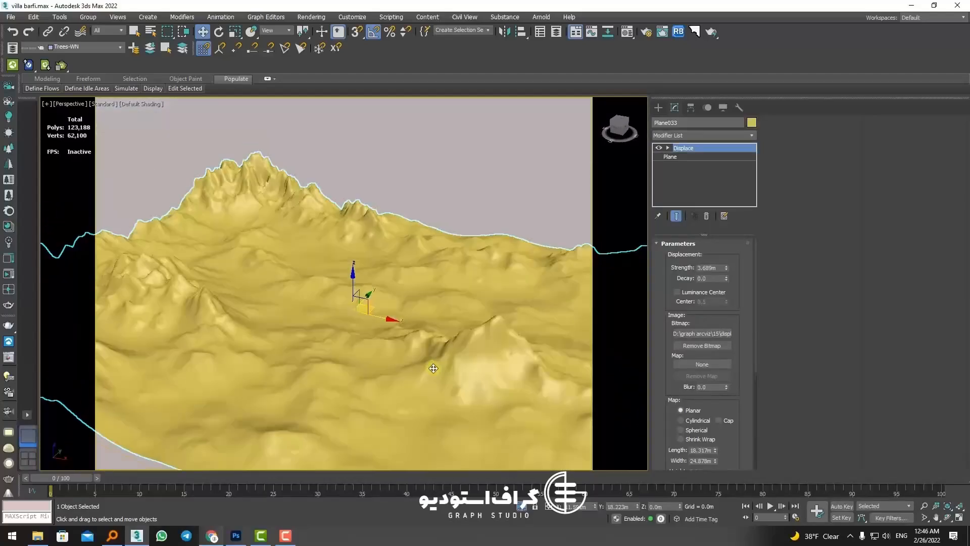
click(688, 135)
scroll(680, 154, down, 10)
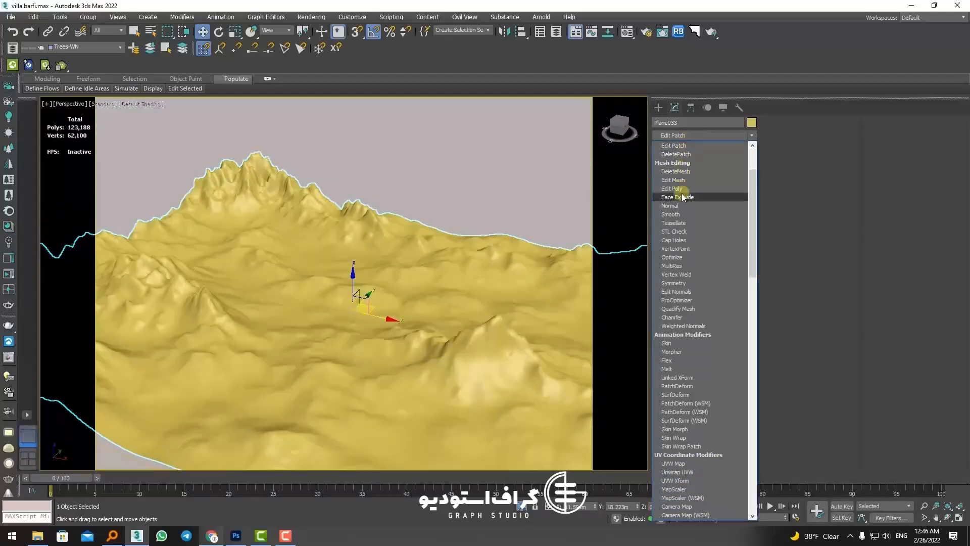
click(681, 155)
scroll(469, 302, down, 5)
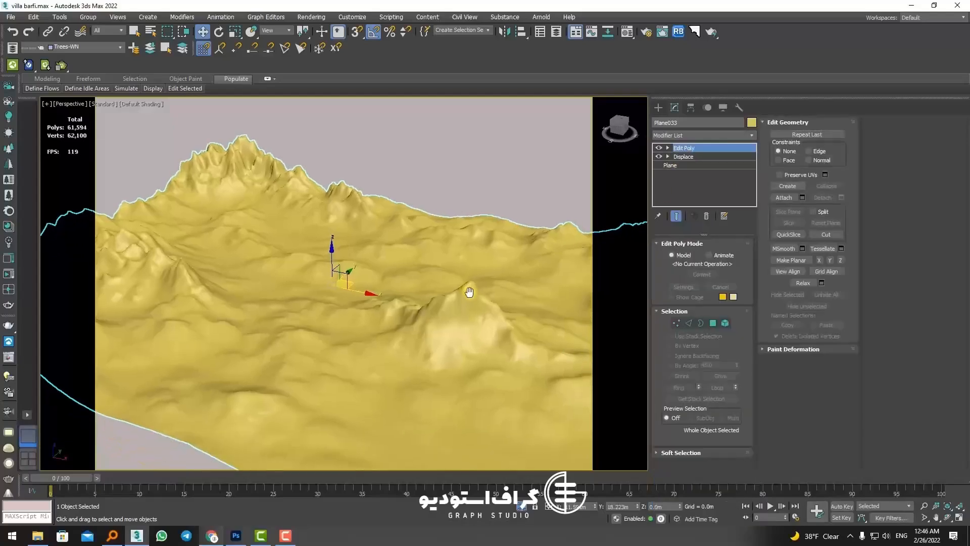
middle_drag(470, 301, 440, 307)
key(shift+f)
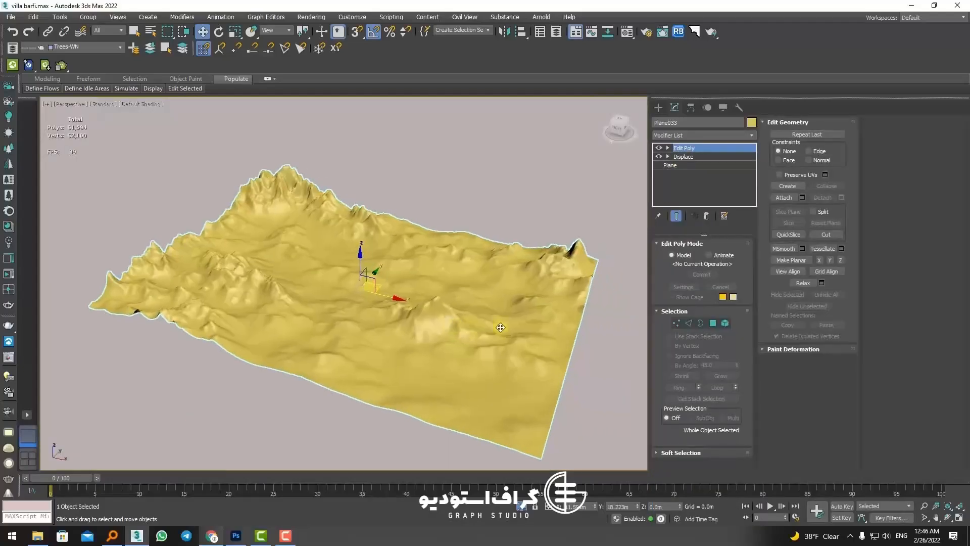
Enter the Edit Poly modifier's polygon level and show the terrain with edged faces.
key(4)
drag(432, 273, 455, 291)
key(F4)
scroll(444, 182, up, 5)
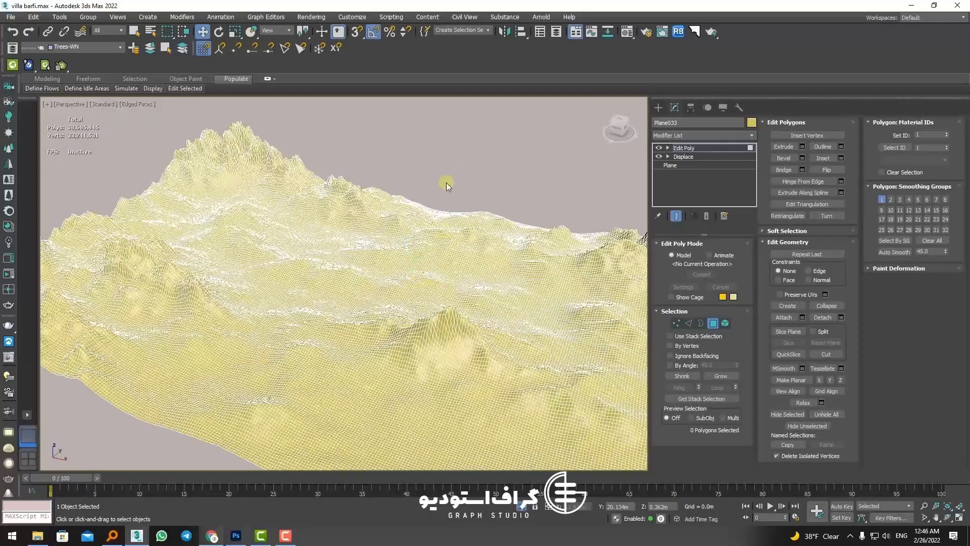
Try a rectangular region selection across the middle of the terrain and clear it.
drag(451, 159, 284, 385)
scroll(262, 400, down, 4)
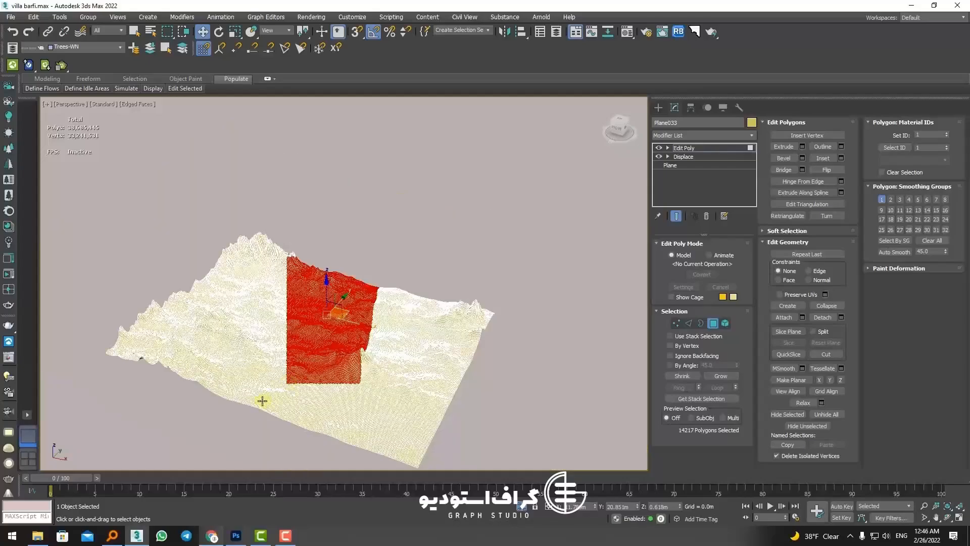
key(ctrl+d)
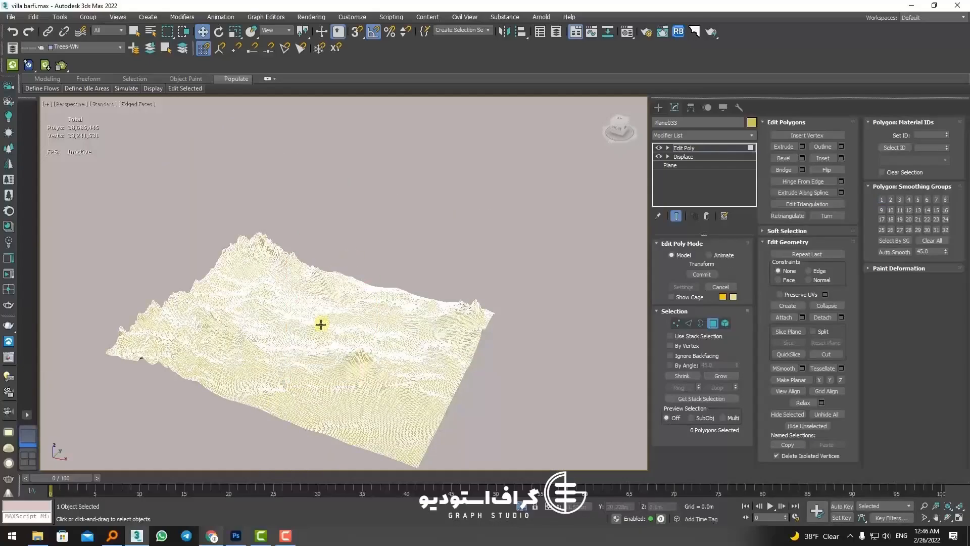
Select a circular patch of polygons in the middle of the terrain from the top view, using a circular selection region.
scroll(321, 321, up, 6)
drag(162, 31, 167, 48)
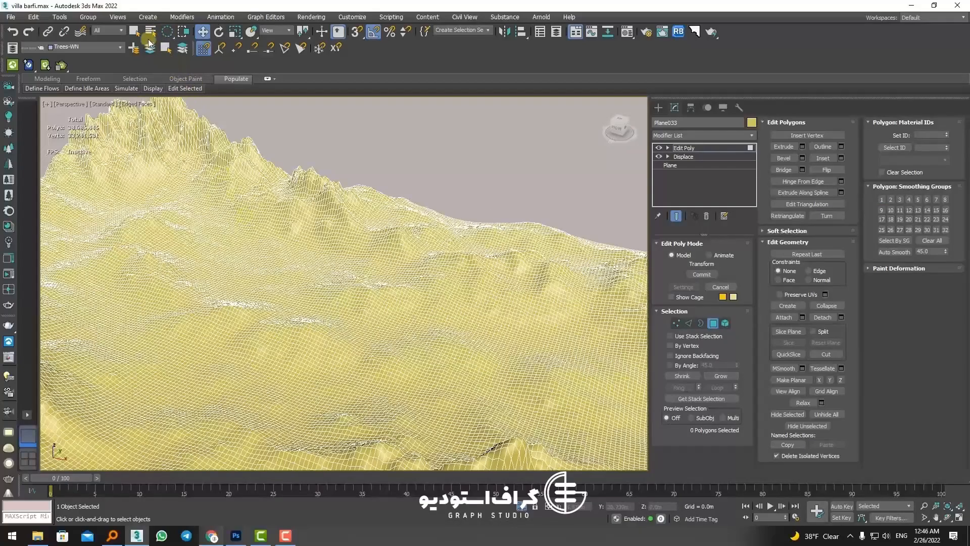
click(134, 31)
key(z)
key(t)
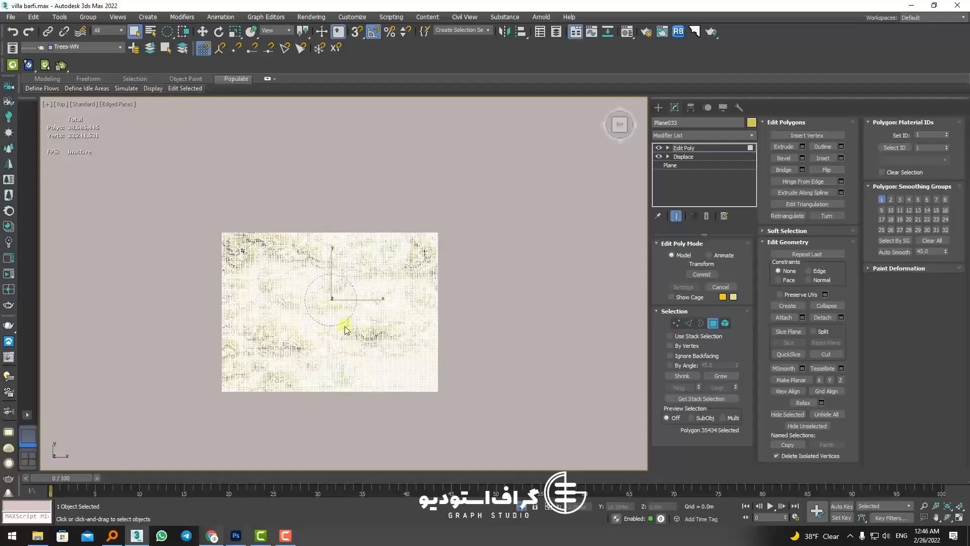
drag(349, 340, 362, 347)
scroll(362, 347, up, 5)
alt+middle_drag(362, 346, 335, 296)
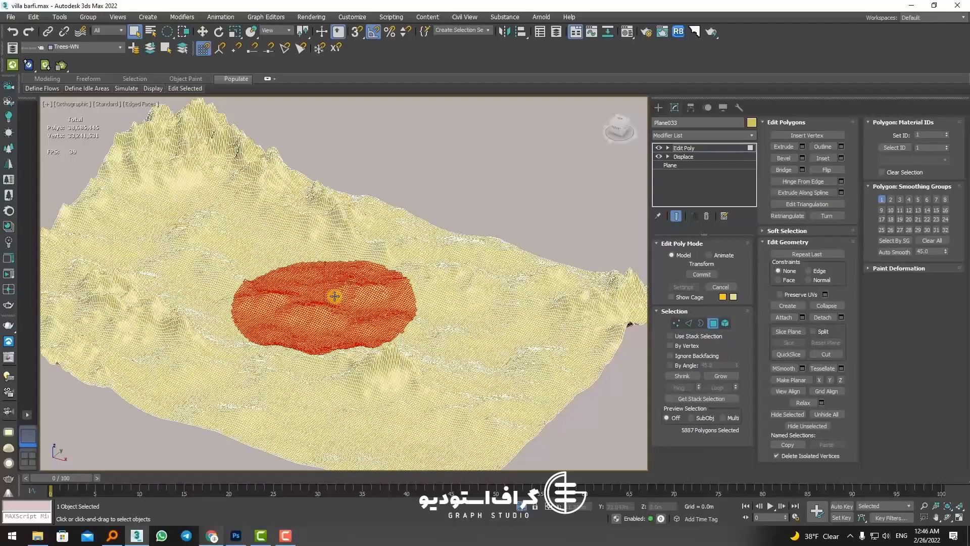
Activate the Move tool on the selected circular patch and turn off the edged faces display.
click(201, 31)
scroll(346, 320, up, 4)
mouse_move(348, 319)
mouse_down()
mouse_move(335, 225)
mouse_move(352, 369)
mouse_move(346, 327)
mouse_move(357, 326)
mouse_up()
scroll(351, 354, down, 5)
scroll(349, 349, up, 5)
key(F4)
drag(340, 293, 348, 228)
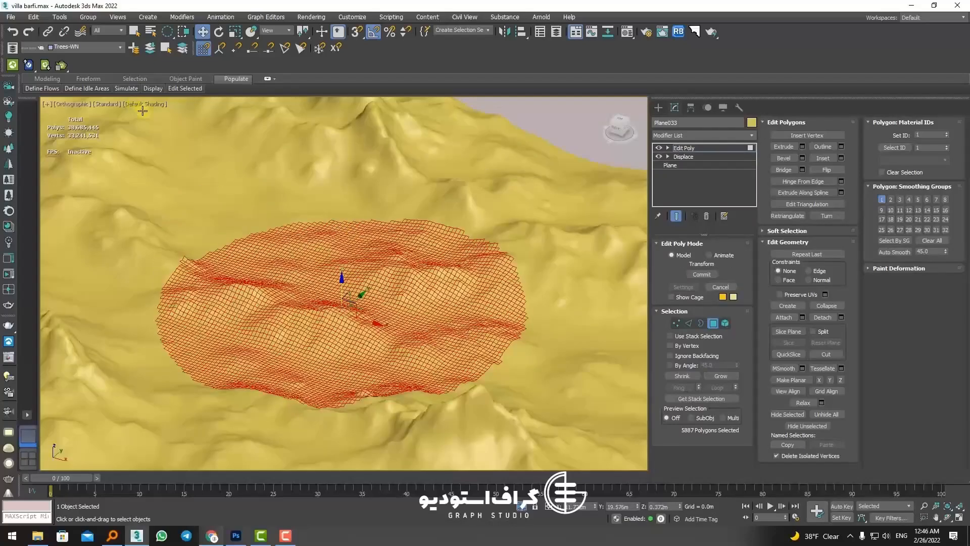
Try the Clay shading style on the terrain and return to Default Shading.
click(104, 99)
click(132, 104)
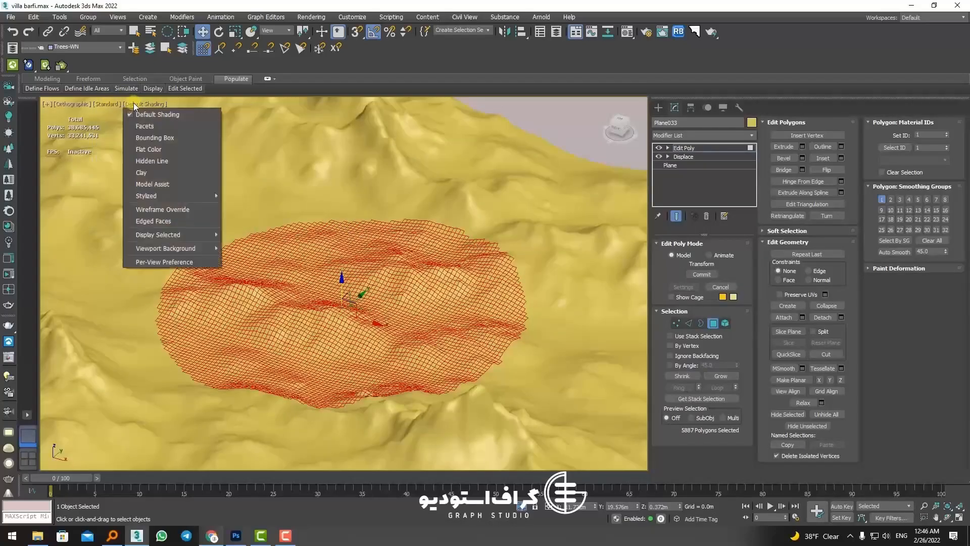
click(156, 174)
scroll(339, 291, down, 4)
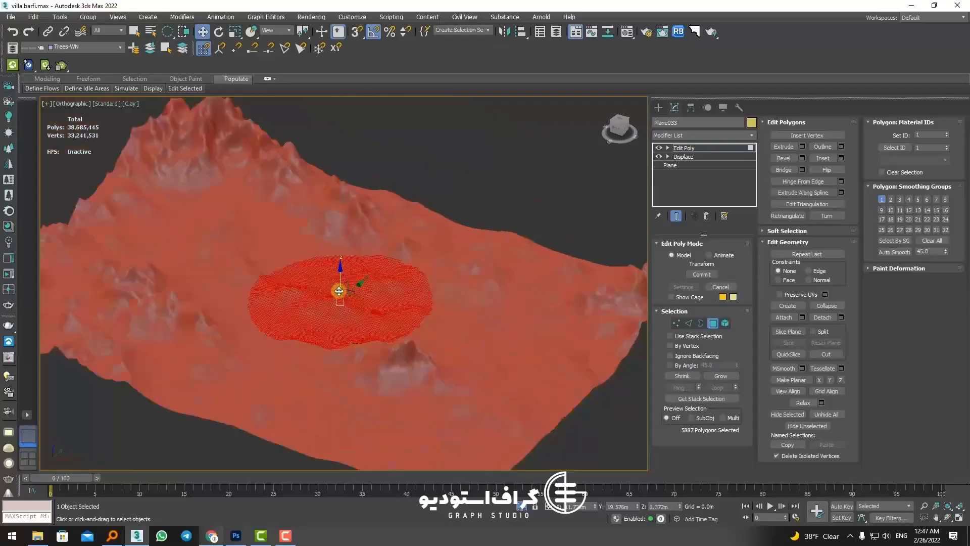
click(125, 106)
click(146, 115)
Open the Soft Selection settings for the selected polygon patch.
scroll(334, 292, up, 2)
alt+middle_drag(348, 306, 408, 304)
click(883, 122)
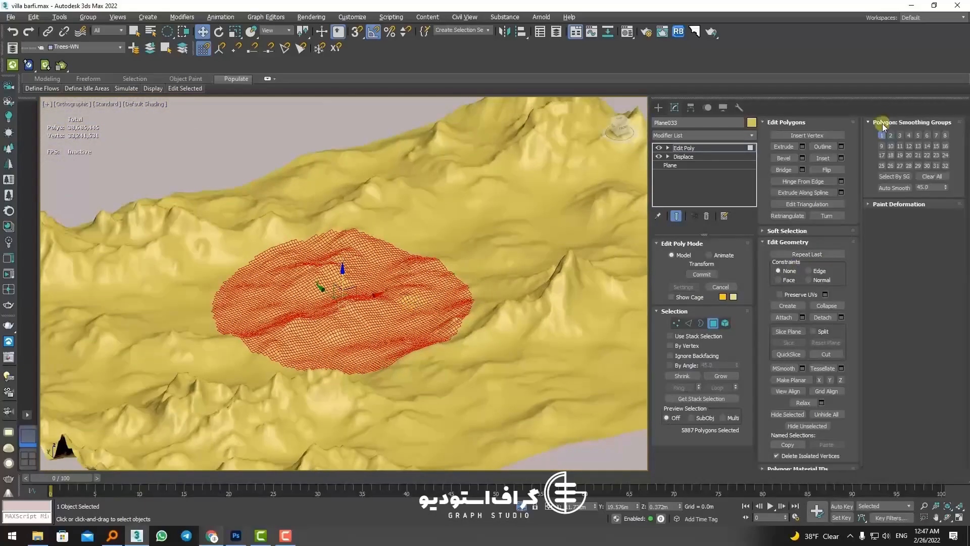
click(881, 123)
click(786, 122)
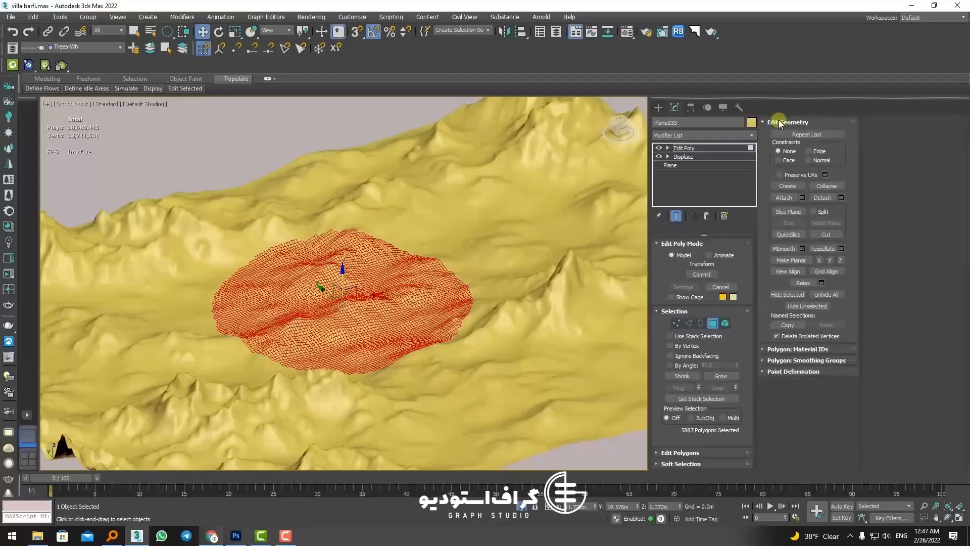
click(780, 123)
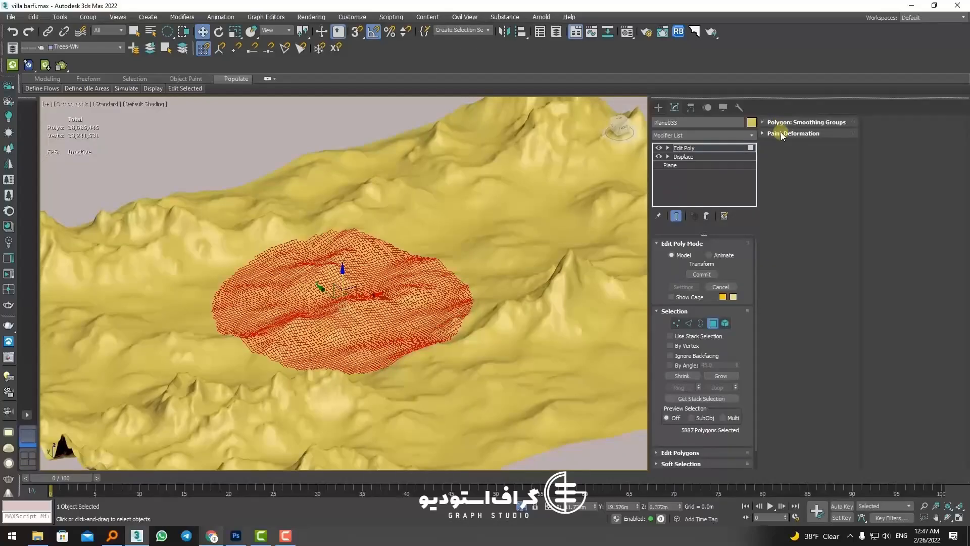
click(678, 464)
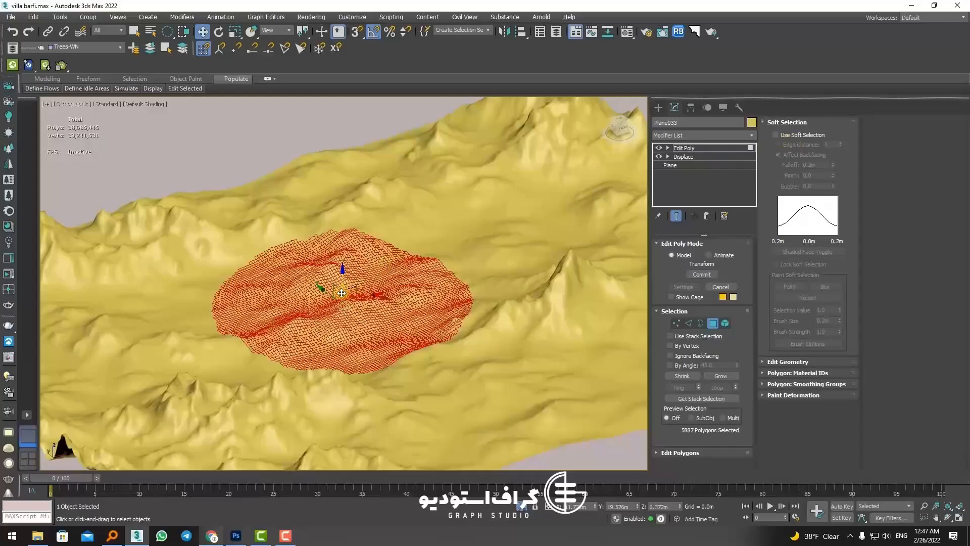
Try to move the selected patch without soft selection and undo the move.
scroll(341, 293, up, 3)
scroll(342, 293, down, 3)
scroll(342, 293, up, 3)
scroll(341, 293, down, 3)
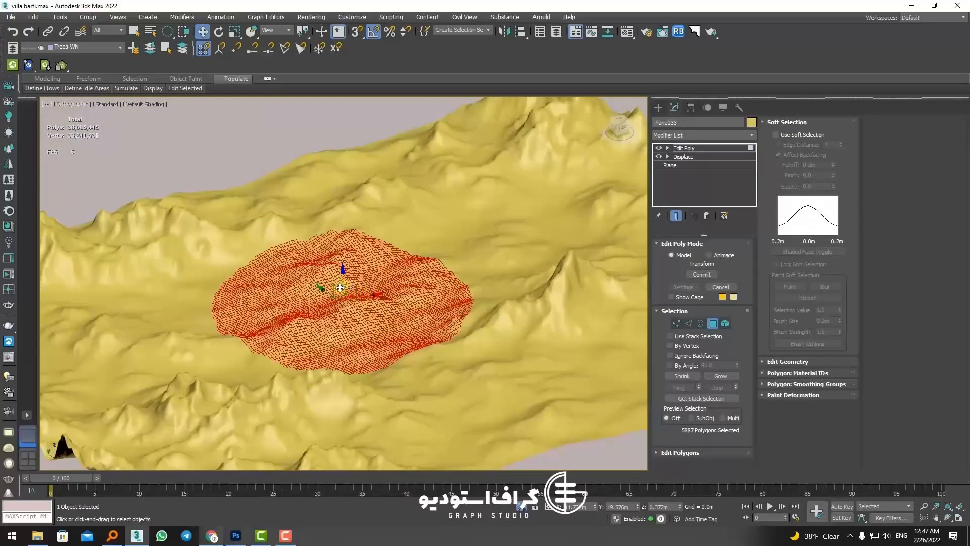
drag(340, 287, 343, 303)
key(ctrl+z)
Enable soft selection on the circular patch and set its falloff to 2.104 m.
click(776, 135)
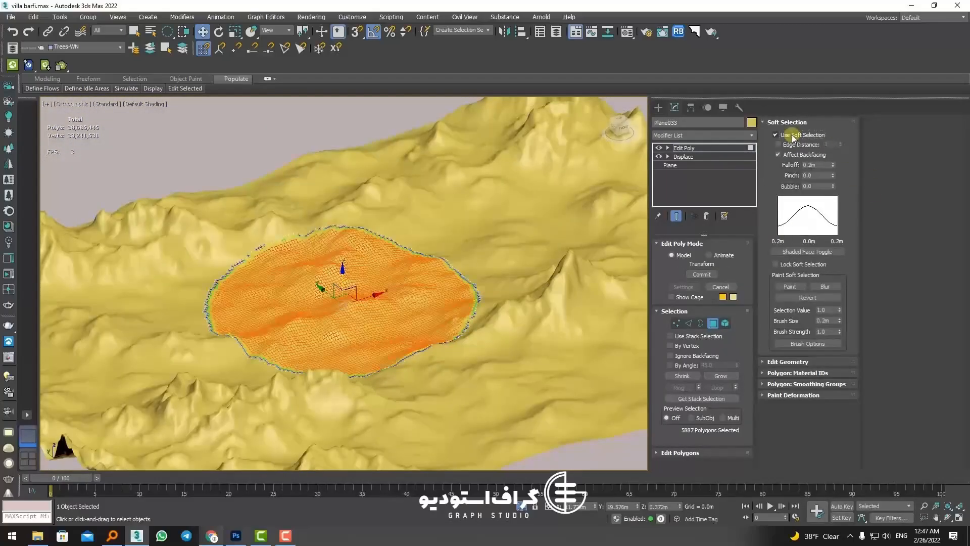
scroll(547, 271, up, 4)
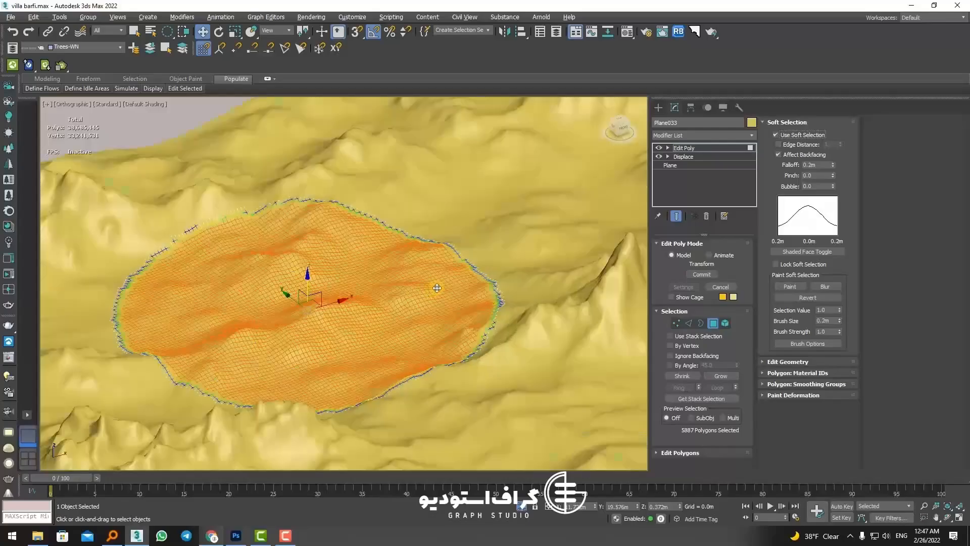
scroll(454, 278, down, 3)
scroll(465, 270, up, 3)
alt+middle_drag(466, 270, 446, 319)
scroll(435, 293, down, 4)
scroll(447, 319, up, 5)
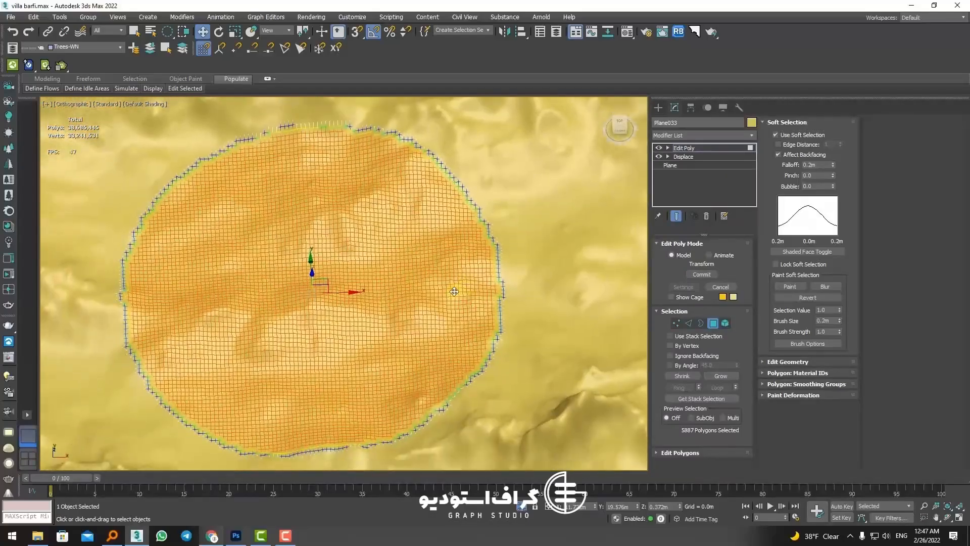
scroll(509, 305, down, 6)
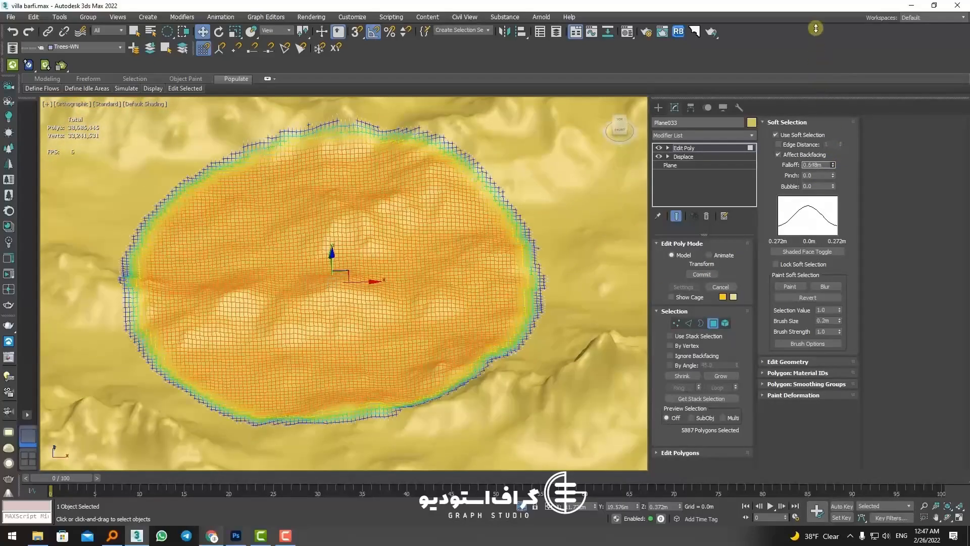
drag(807, 447, 788, 263)
scroll(437, 285, down, 3)
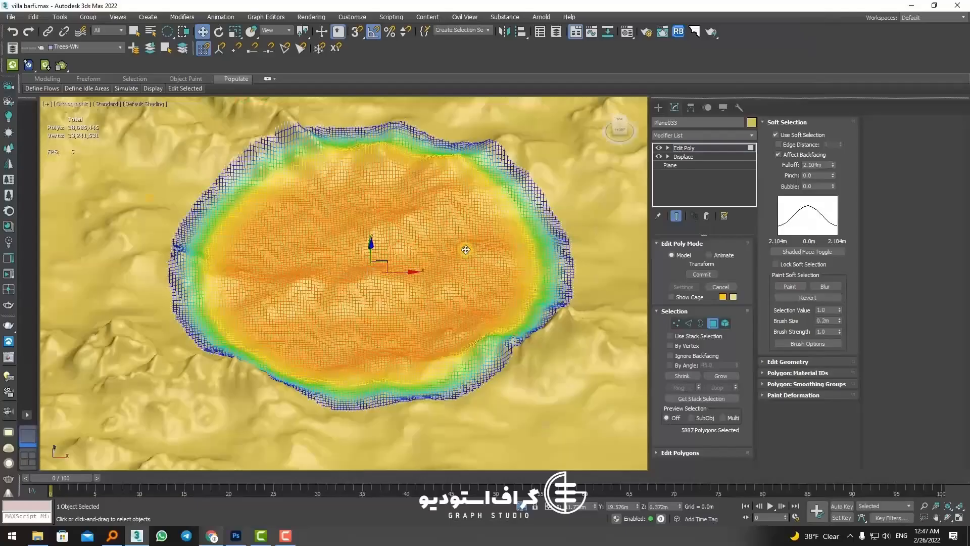
alt+middle_drag(436, 286, 505, 279)
scroll(515, 234, up, 3)
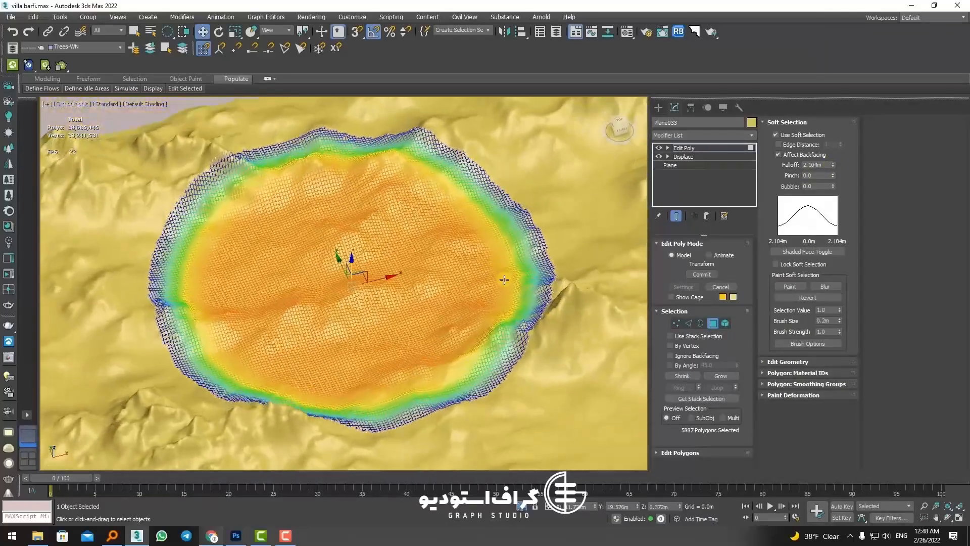
Turn on shaded face display for the soft selection and examine its falloff around the patch.
click(819, 252)
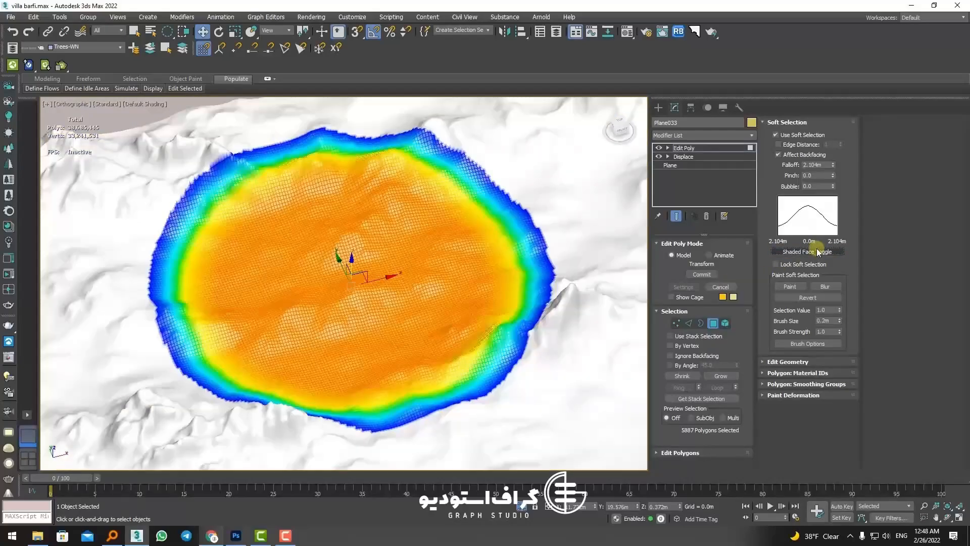
mouse_move(506, 263)
alt+middle_down()
mouse_move(460, 253)
mouse_move(554, 264)
alt+middle_up()
scroll(459, 266, up, 5)
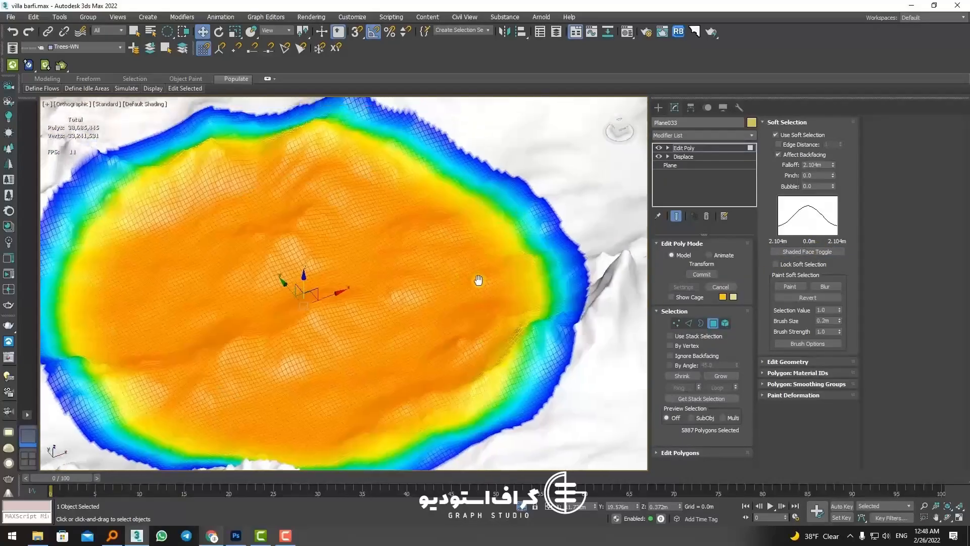
scroll(506, 280, down, 3)
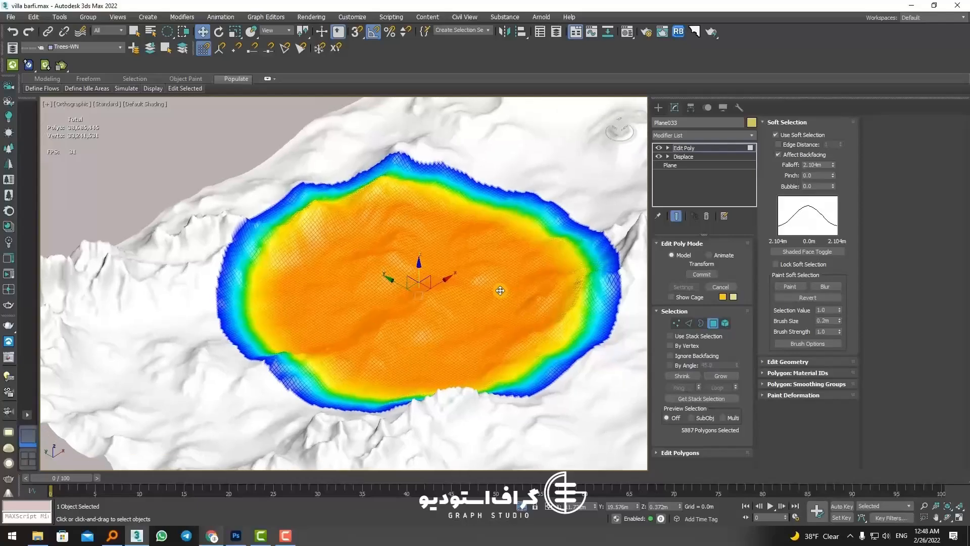
scroll(502, 290, up, 5)
scroll(477, 261, down, 4)
scroll(464, 281, up, 2)
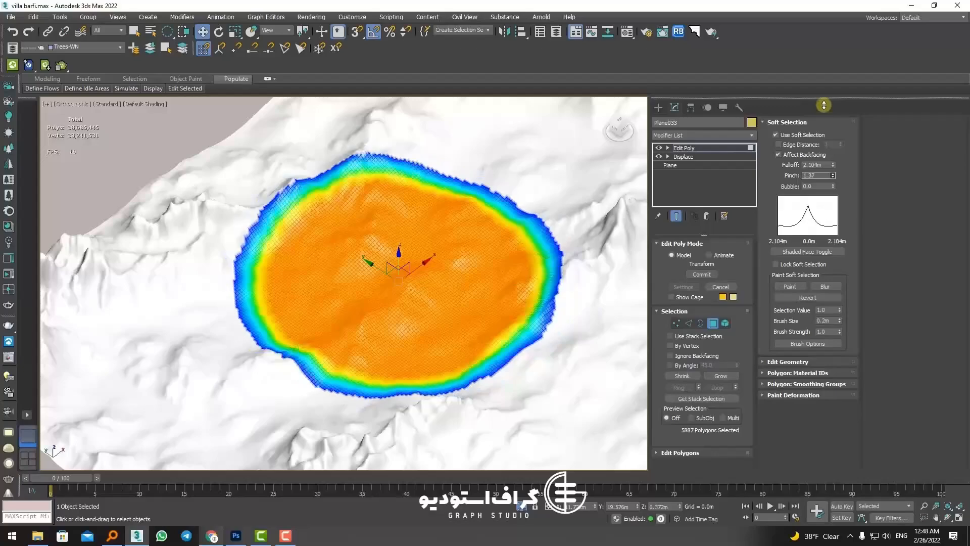
Set the soft selection's pinch to -0.44 and its bubble to 0.3.
drag(823, 80, 821, 88)
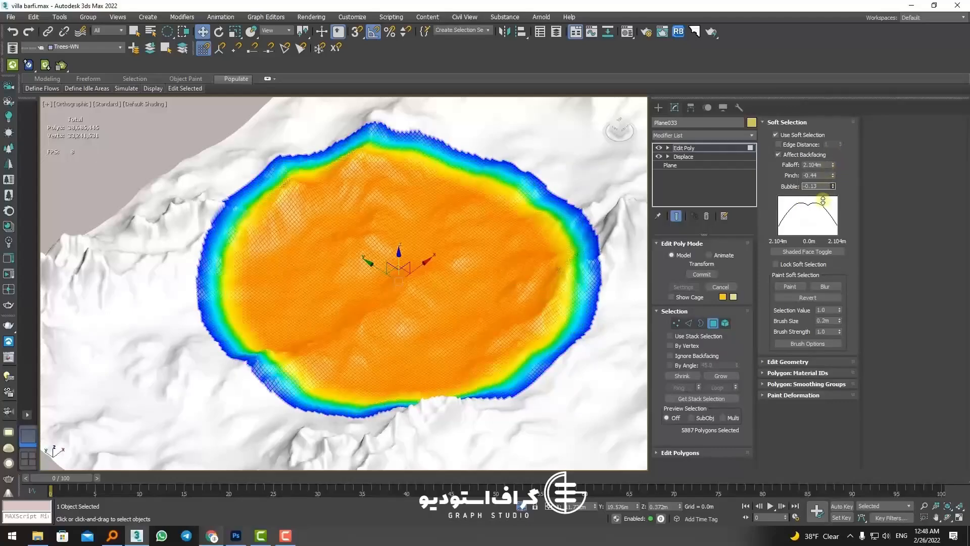
drag(822, 201, 819, 221)
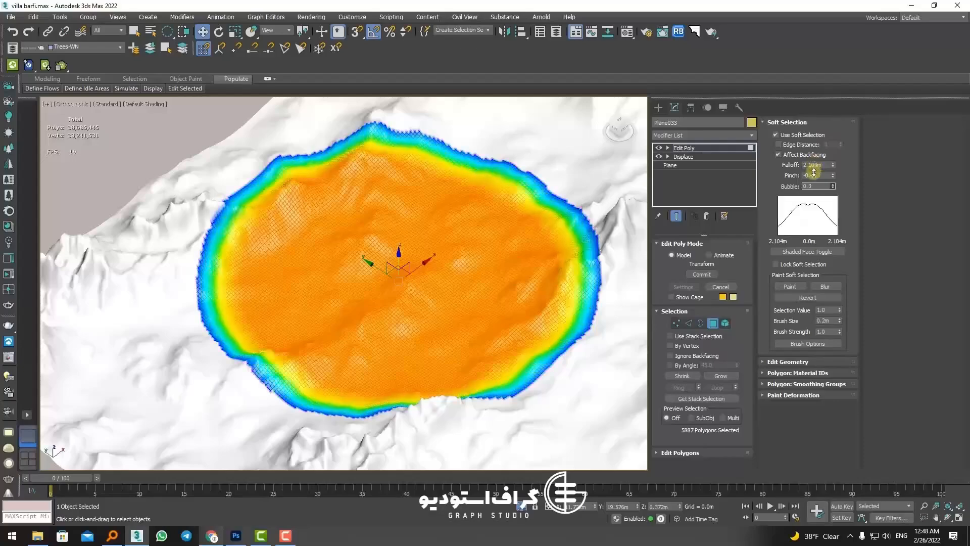
click(790, 287)
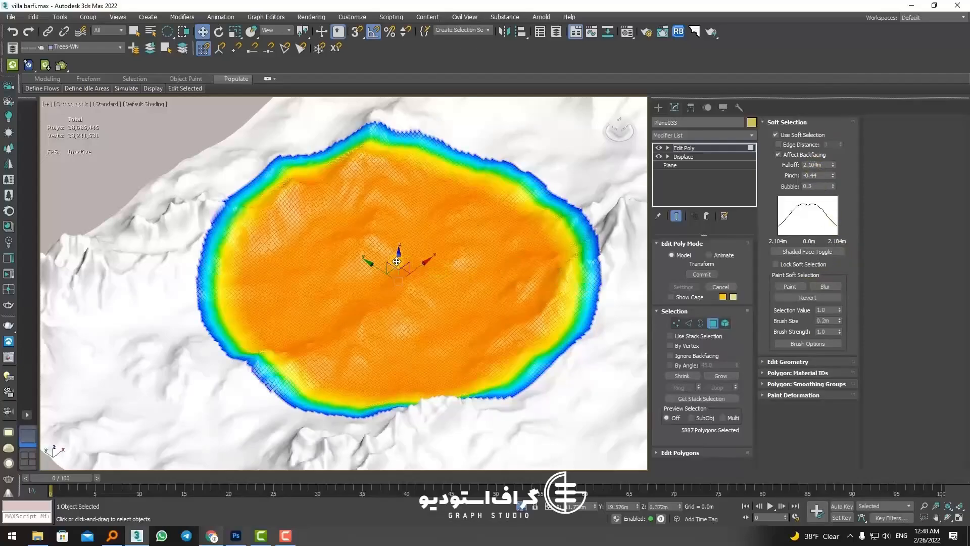
Lower the soft-selected patch vertically to about Z -0.319 m, forming a basin between the mountains.
mouse_move(397, 261)
alt+middle_down()
mouse_move(409, 276)
mouse_move(401, 272)
alt+middle_up()
mouse_move(402, 273)
mouse_down()
mouse_move(403, 302)
mouse_move(403, 289)
mouse_up()
scroll(402, 289, up, 1)
alt+middle_drag(402, 290, 411, 291)
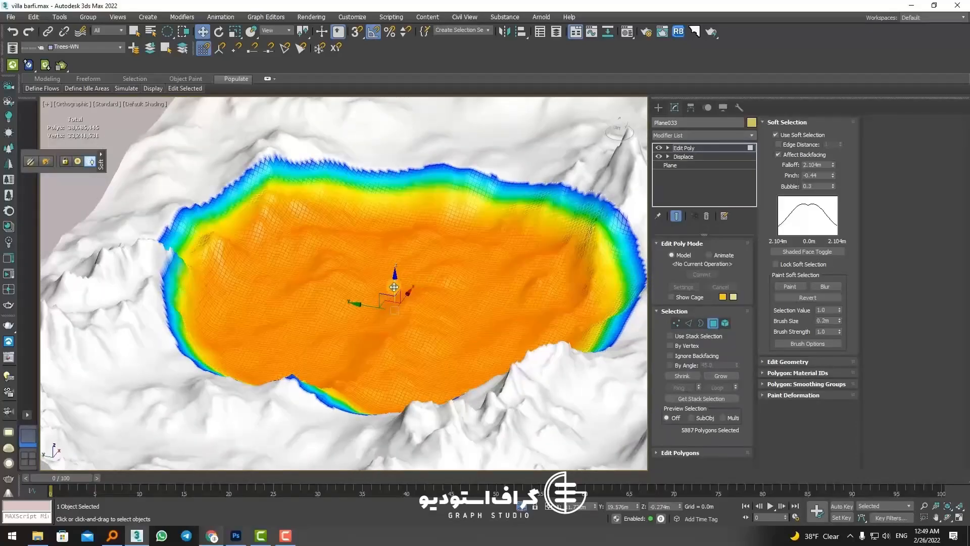
drag(398, 275, 420, 295)
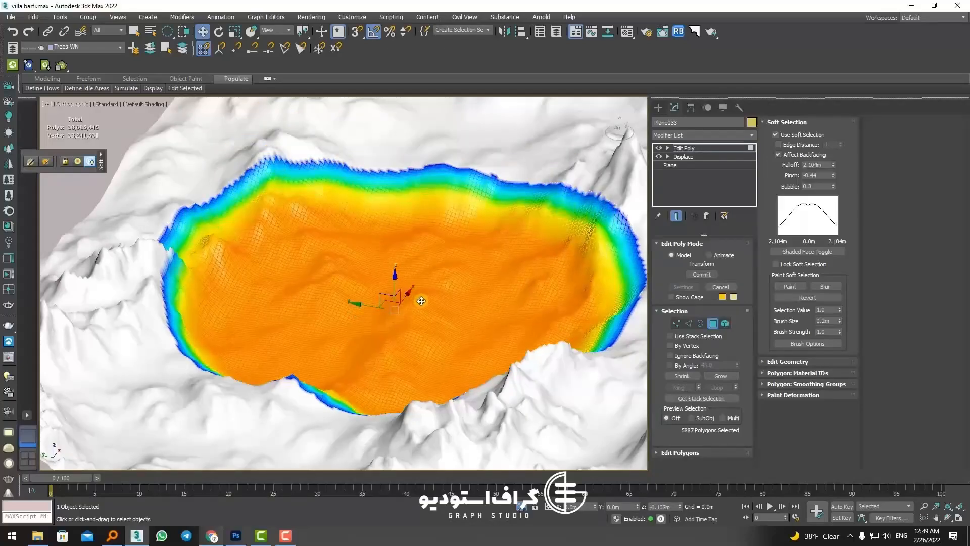
alt+middle_drag(394, 296, 364, 295)
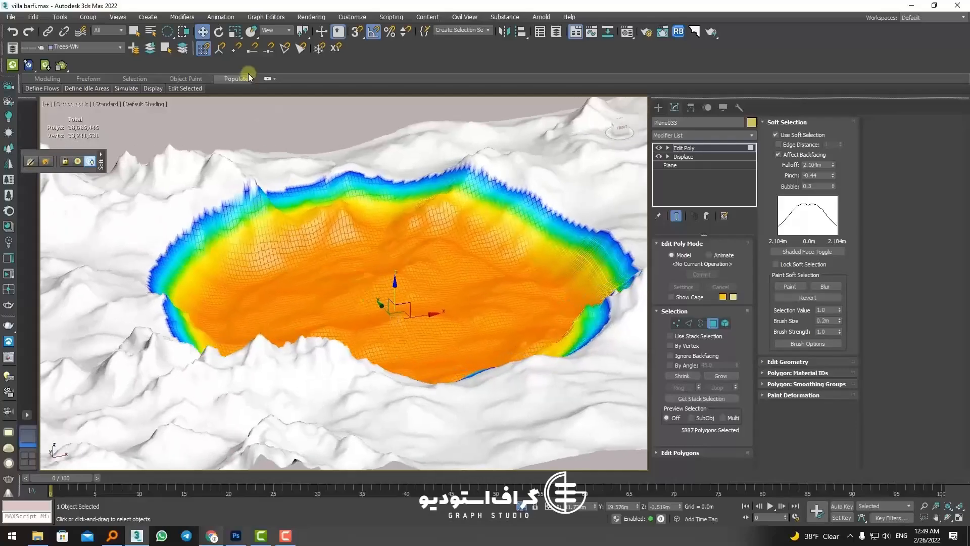
Try to scale the soft-selected basin patch uniformly.
click(219, 32)
click(235, 32)
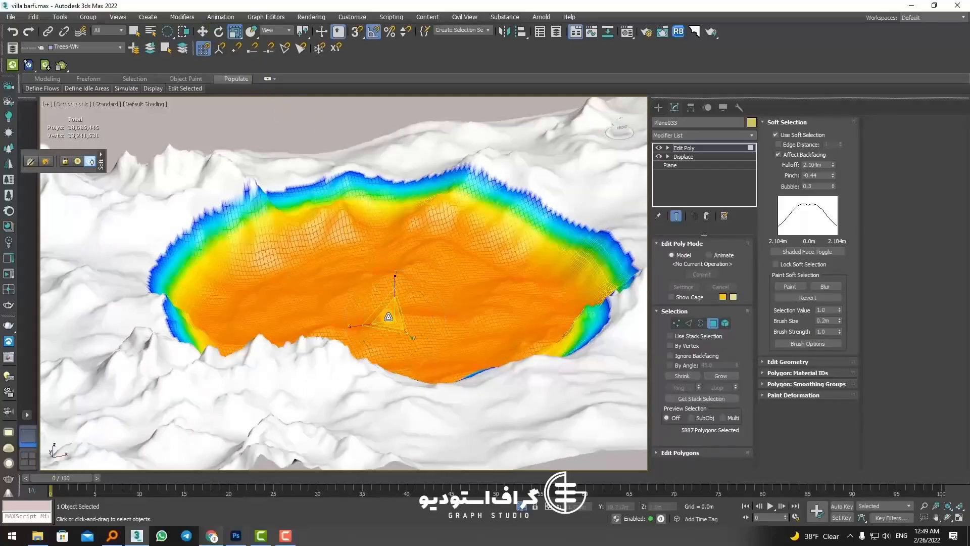
drag(388, 306, 380, 330)
alt+middle_drag(380, 329, 402, 348)
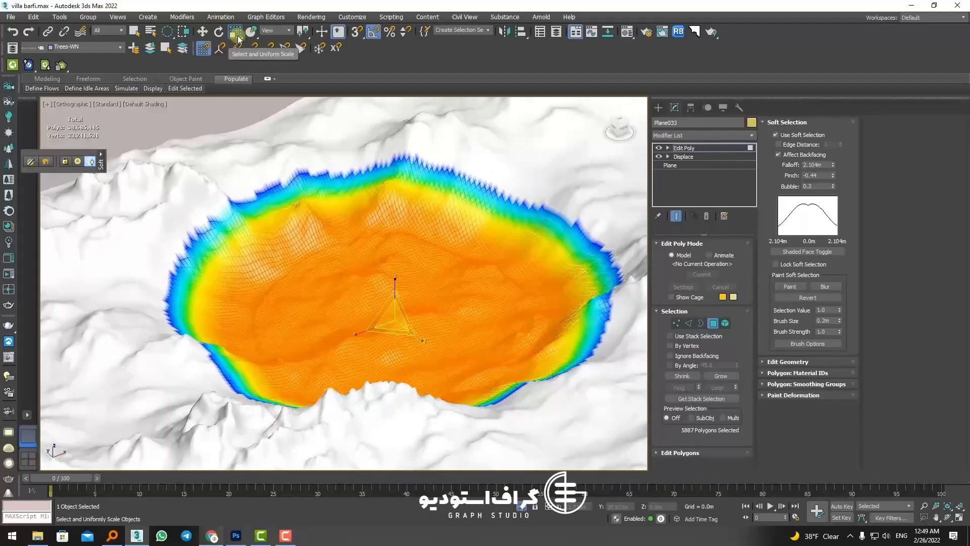
Rotate the soft-selected basin patch slightly and inspect the resulting slope.
alt+middle_drag(429, 258, 377, 303)
key(e)
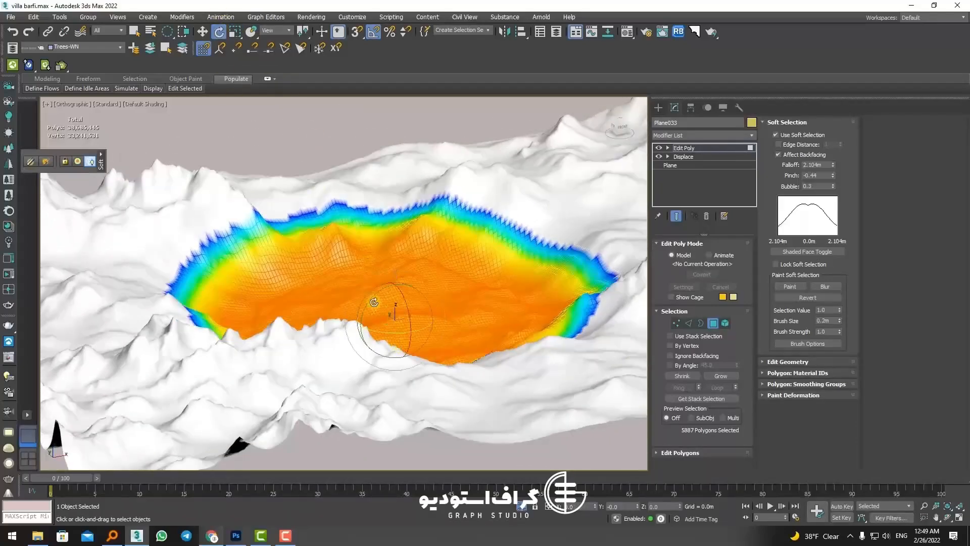
drag(371, 294, 389, 323)
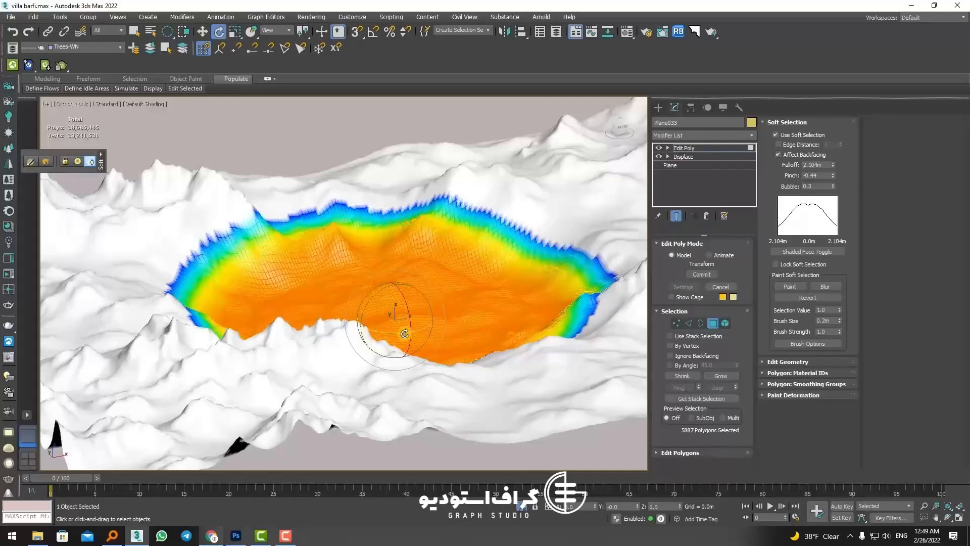
alt+middle_drag(389, 323, 409, 348)
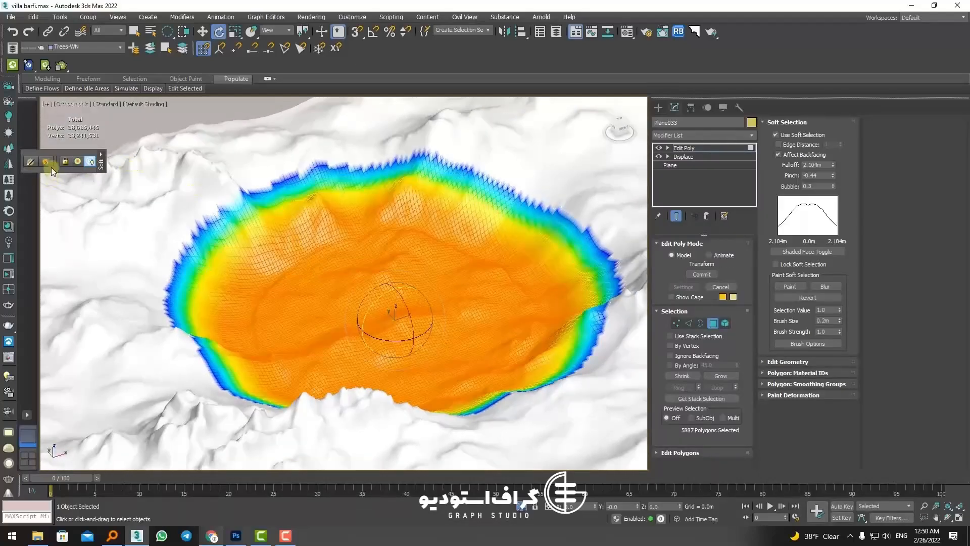
Set the soft selection's falloff to 1.704 m and examine its extent around the basin.
drag(832, 167, 768, 204)
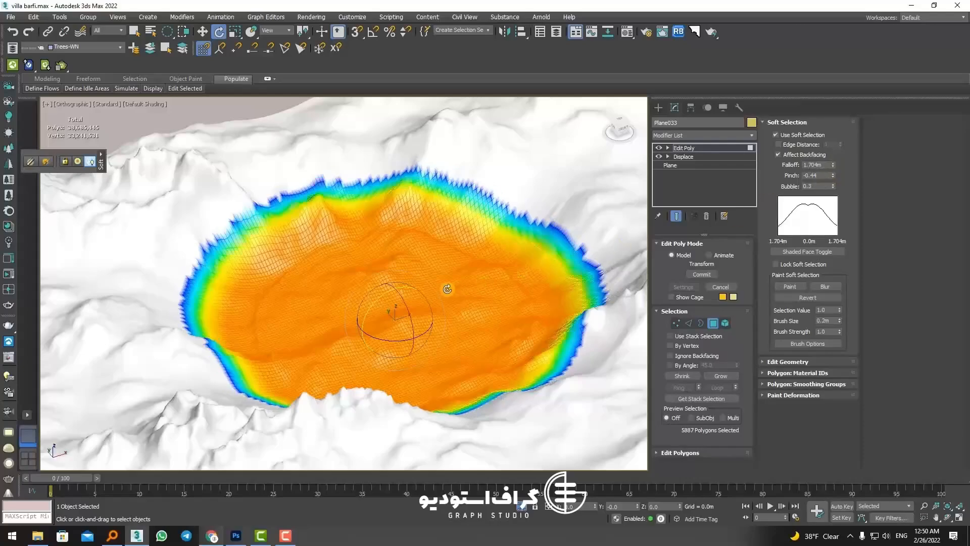
alt+middle_drag(447, 289, 453, 277)
scroll(481, 244, up, 5)
scroll(480, 244, down, 5)
alt+middle_drag(480, 245, 498, 265)
scroll(461, 264, down, 5)
scroll(462, 245, up, 5)
scroll(466, 299, up, 5)
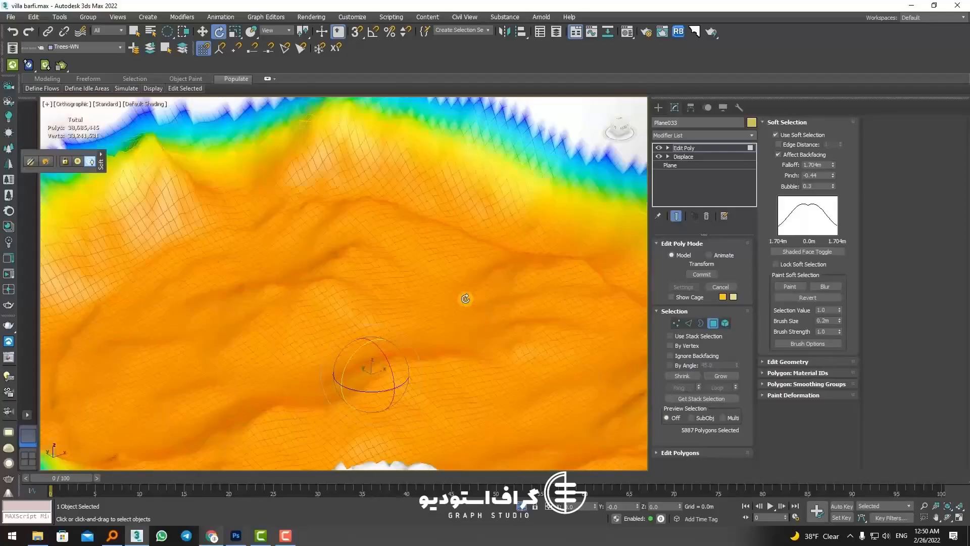
scroll(462, 297, down, 5)
Try a single-polygon soft selection on the basin floor with the Move tool active.
click(438, 319)
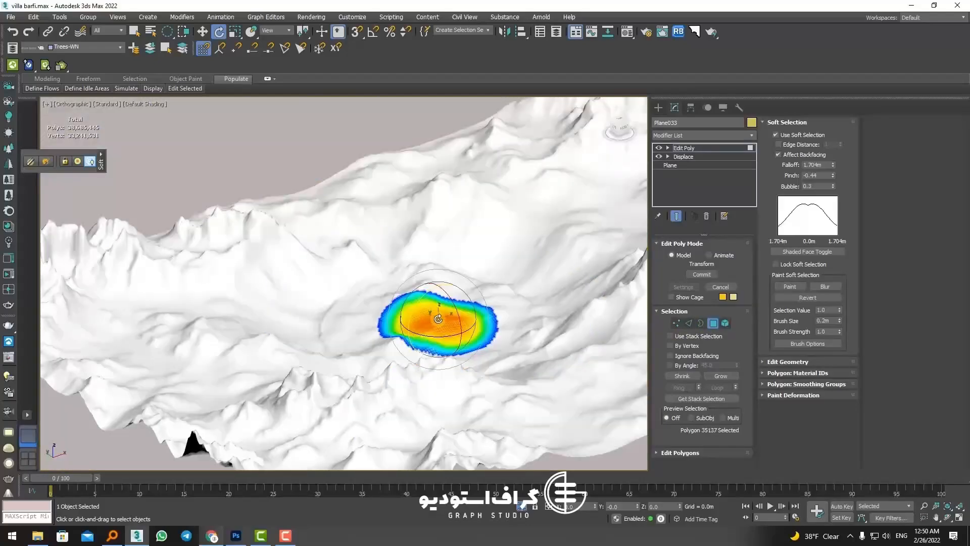
click(430, 320)
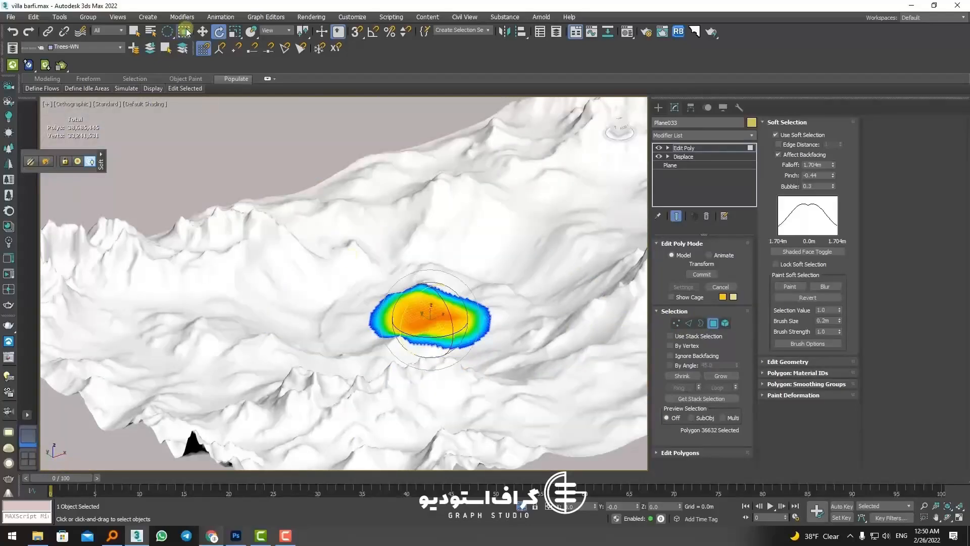
click(203, 32)
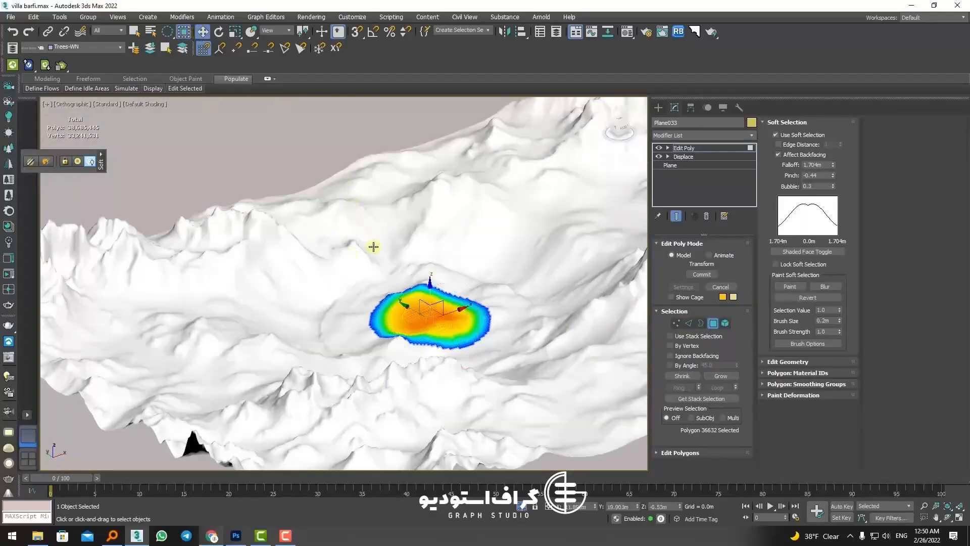
click(296, 144)
Select a single vertex on the basin floor with soft selection, and return to whole-object level to view the terrain.
alt+middle_drag(491, 363, 472, 375)
click(677, 323)
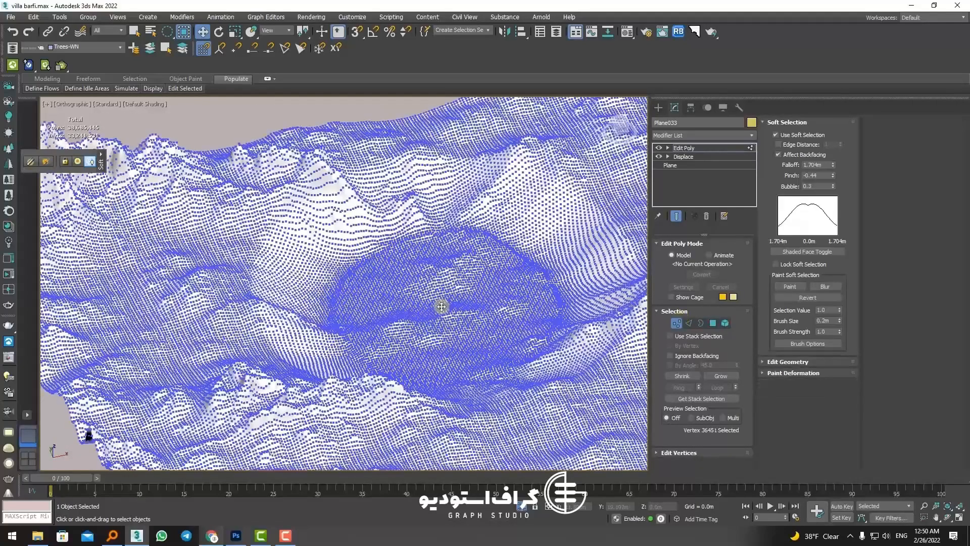
click(442, 293)
drag(447, 285, 447, 285)
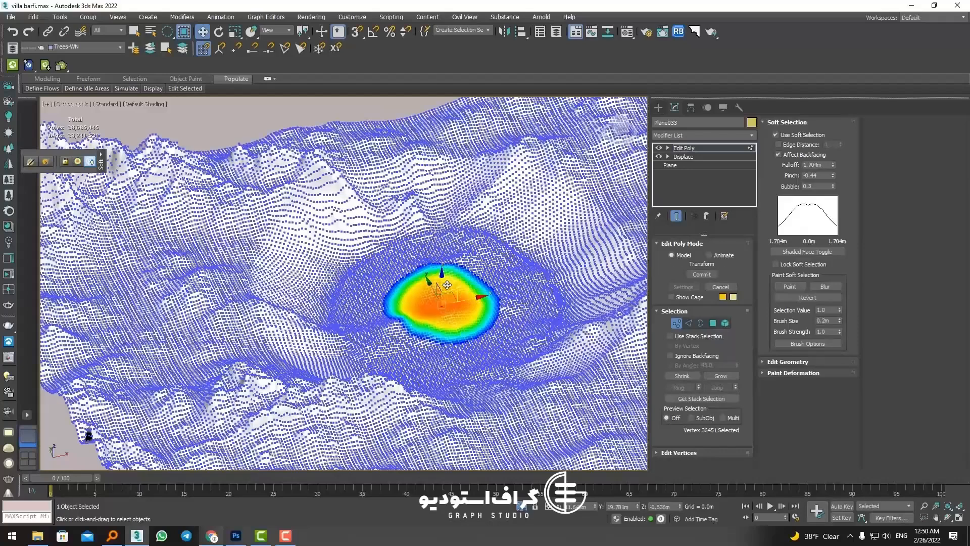
click(676, 324)
alt+middle_drag(480, 315, 567, 326)
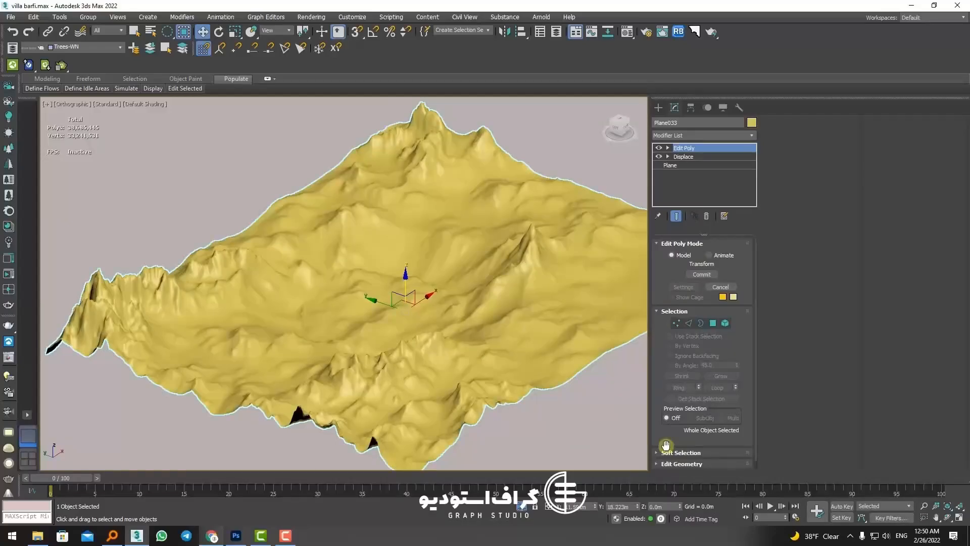
alt+middle_drag(375, 303, 419, 335)
scroll(398, 314, up, 3)
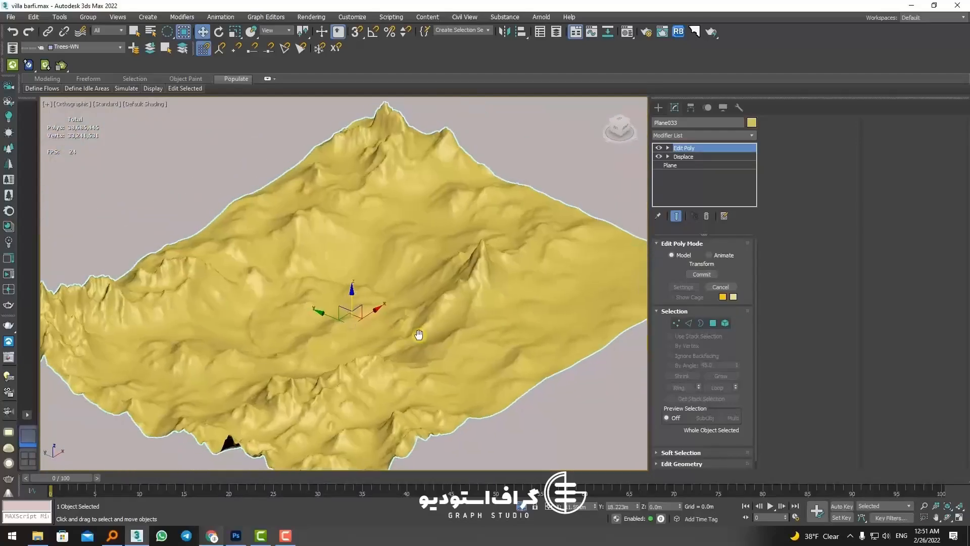
Add a Noise modifier to the terrain with scale 58.255, Z strength 0.22 m and Fractal enabled.
click(689, 135)
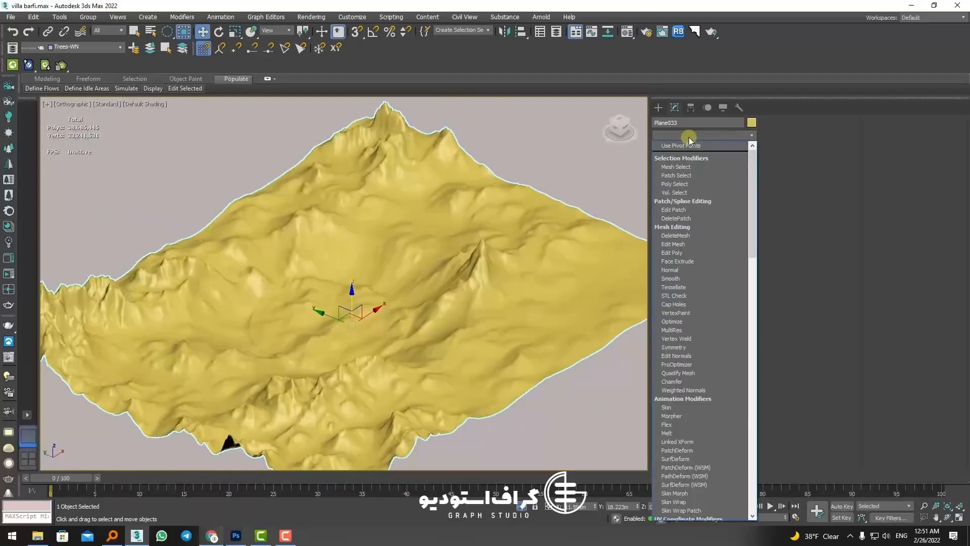
text(n)
click(697, 153)
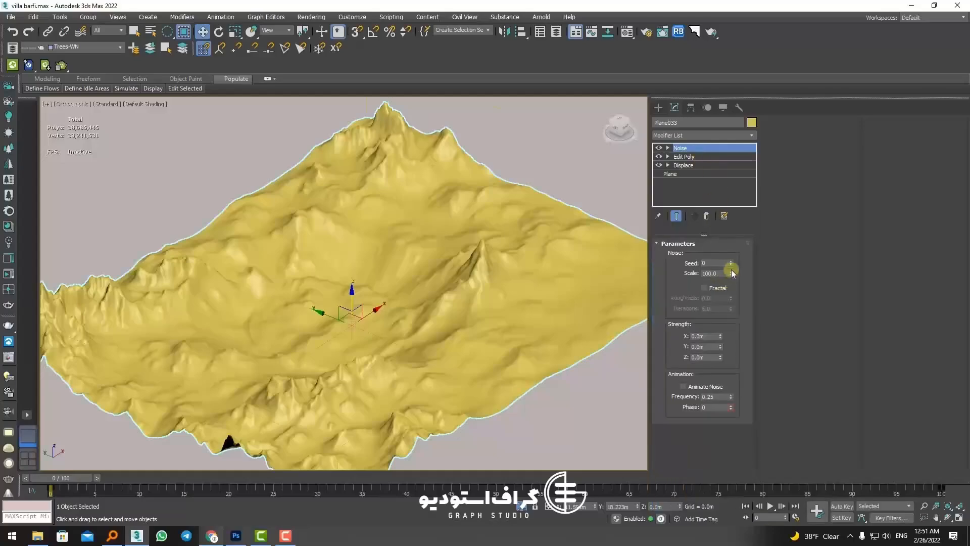
drag(731, 273, 731, 290)
drag(720, 357, 648, 283)
drag(730, 273, 713, 297)
key(F4)
click(704, 287)
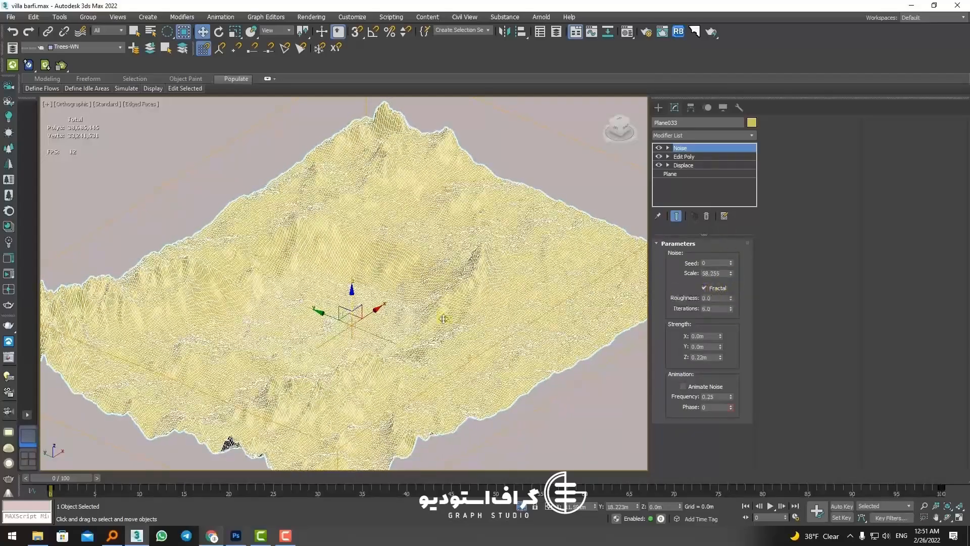
Set the Noise modifier's strength to X 0.241 m and Z 0.097 m with edged faces hidden.
scroll(443, 319, up, 5)
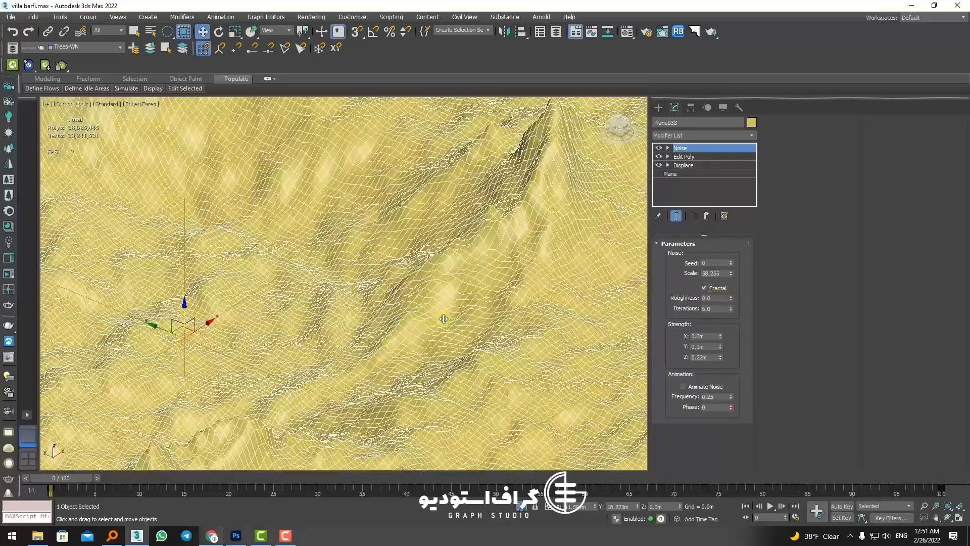
mouse_move(720, 356)
mouse_down()
mouse_move(719, 316)
mouse_move(719, 332)
mouse_move(719, 324)
mouse_up()
key(F4)
key(z)
right_click(720, 347)
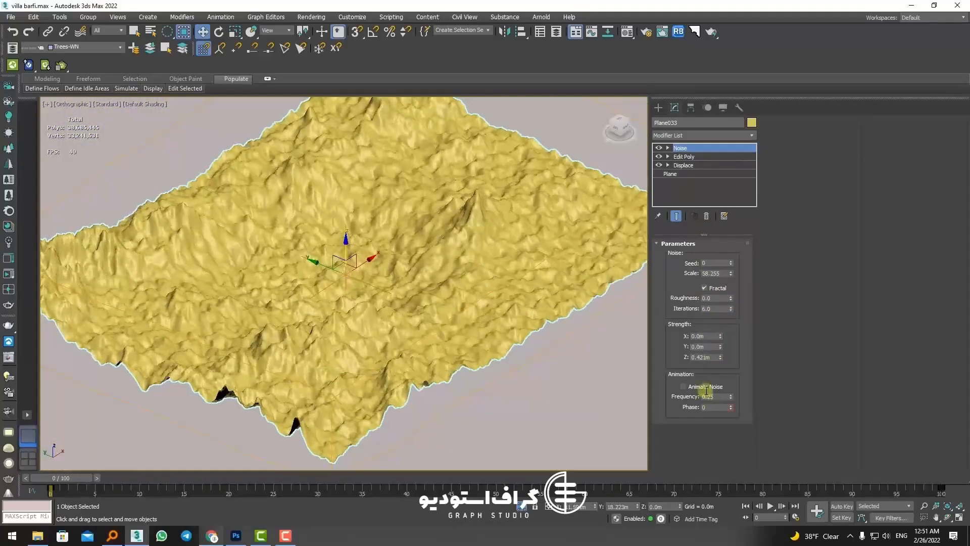
drag(523, 105, 391, 213)
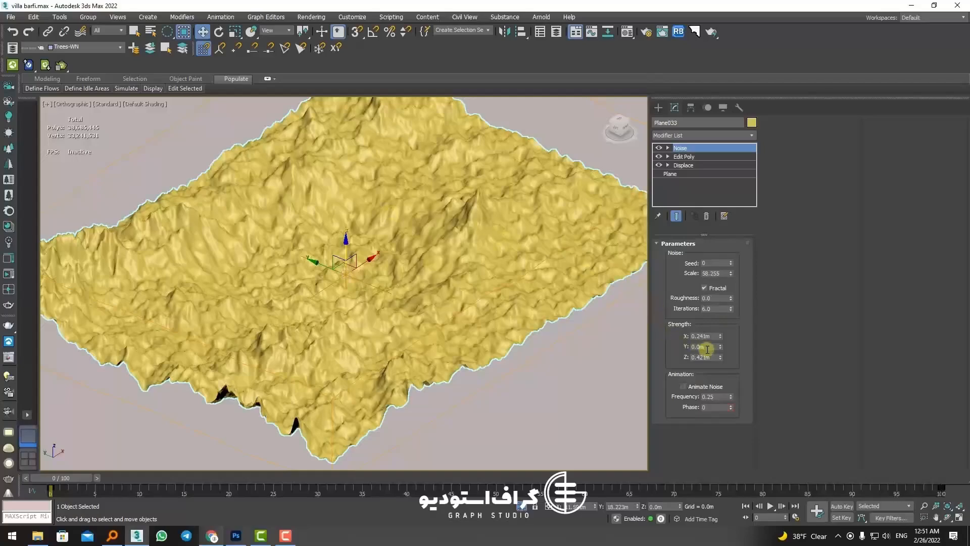
drag(720, 356, 717, 394)
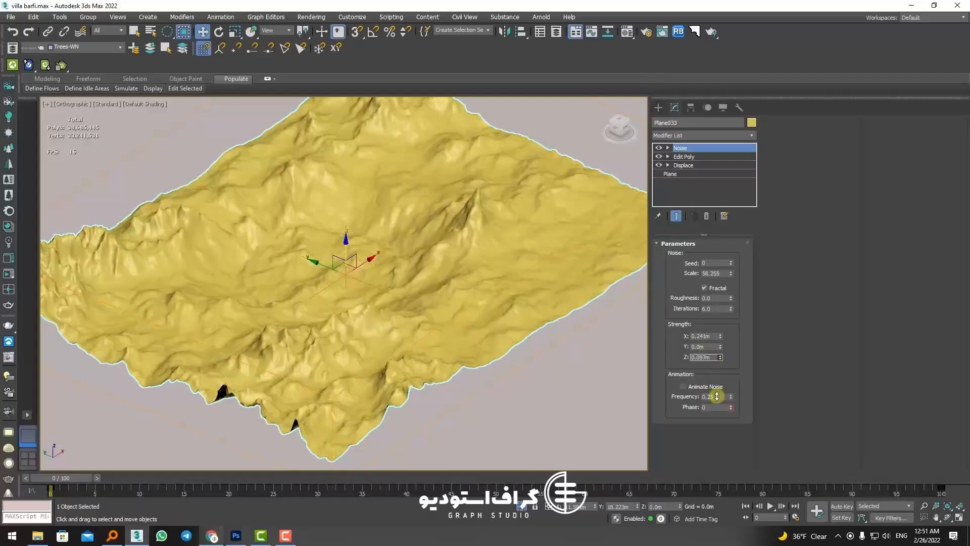
Toggle the Noise modifier off and on to compare the terrain surface with and without it.
click(658, 148)
click(658, 149)
click(657, 149)
click(657, 149)
scroll(517, 208, up, 4)
click(660, 147)
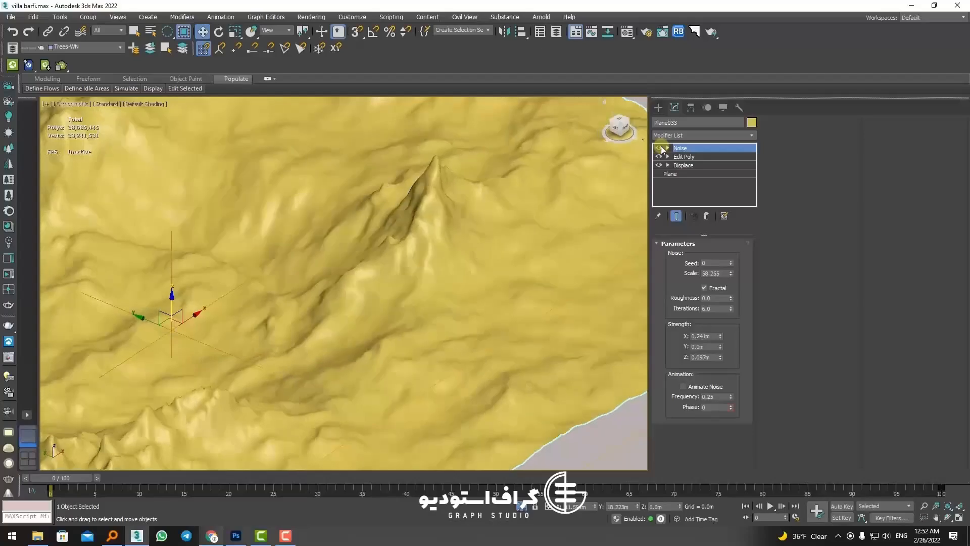
click(661, 147)
click(661, 147)
Try Noise scale 25.632 and Z strength 0.036 m on the terrain, and delete the Noise modifier.
drag(731, 273, 725, 302)
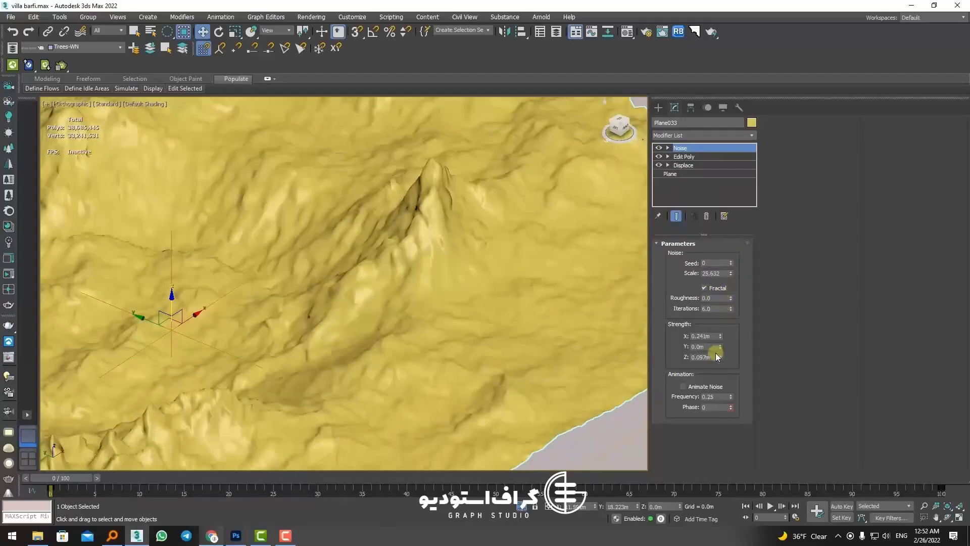
drag(720, 358, 720, 385)
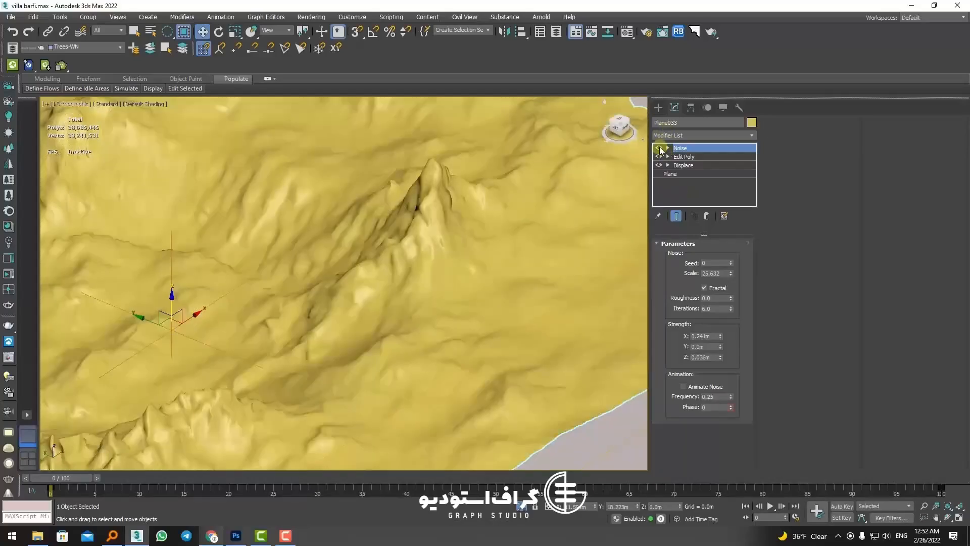
click(659, 148)
right_click(660, 150)
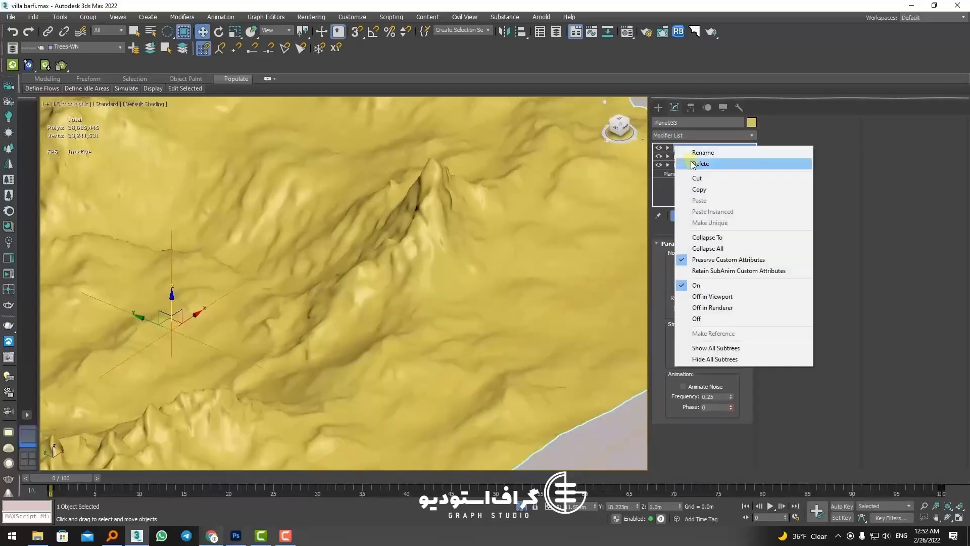
click(688, 159)
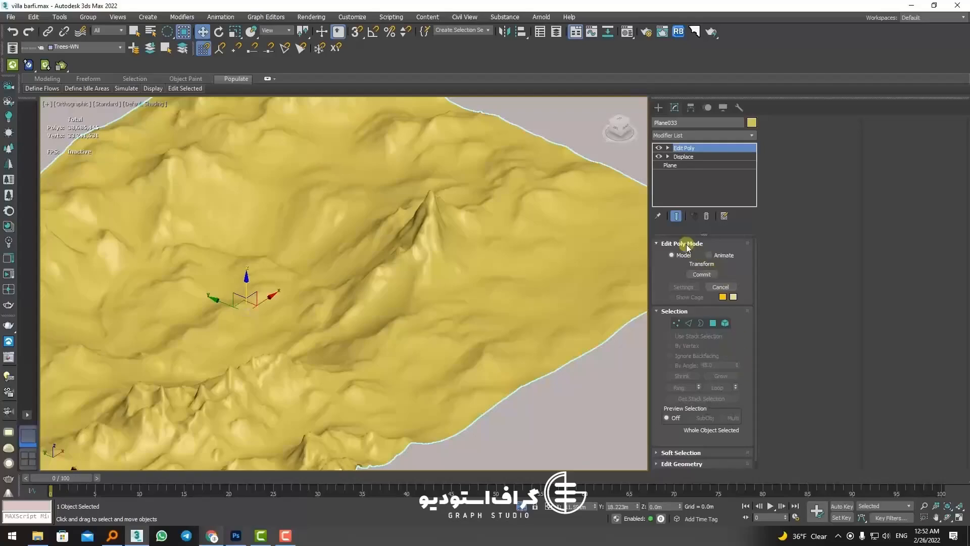
Display Edit Poly's geometry and Paint Deformation settings and activate the Push/Pull brush.
click(683, 463)
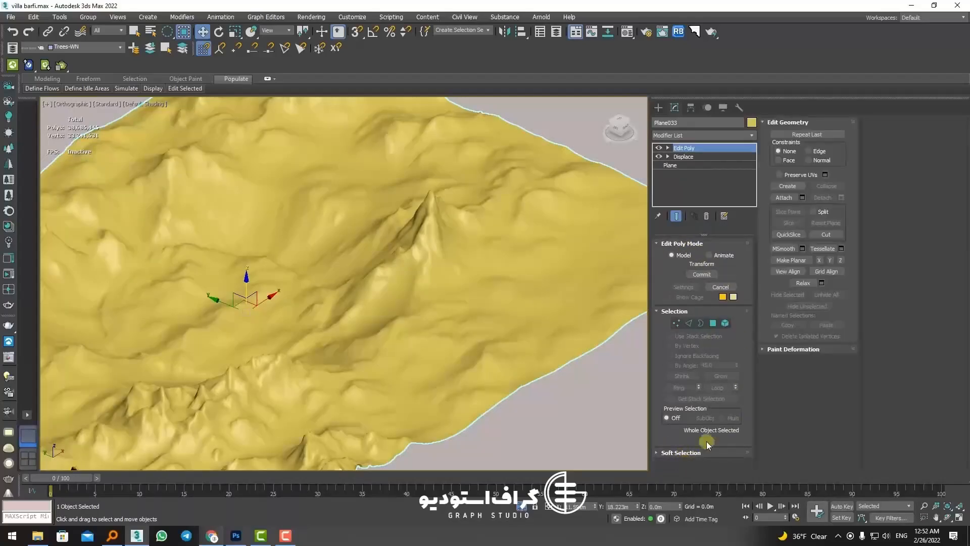
click(793, 349)
scroll(369, 302, down, 5)
scroll(369, 302, up, 5)
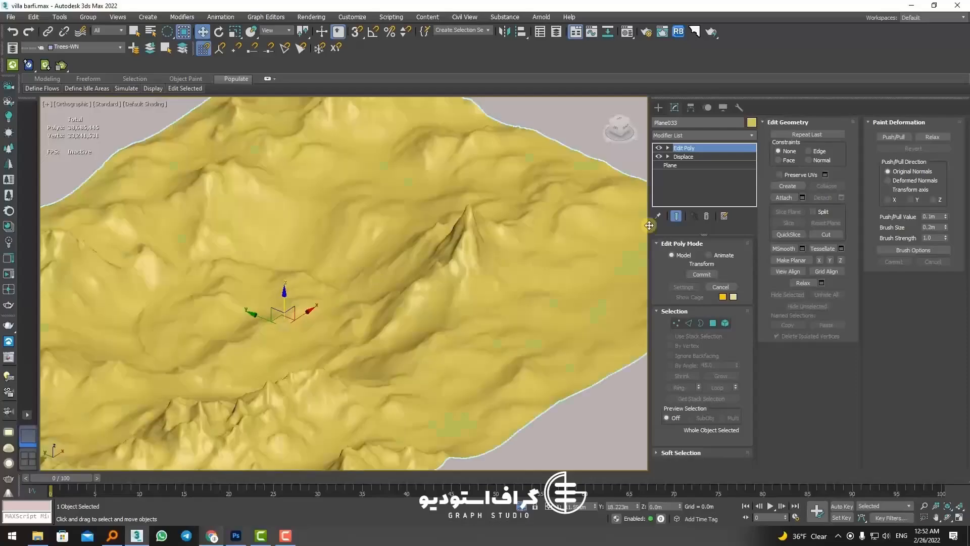
click(893, 137)
Paint over the terrain's sharp peak with the 0.2 m Push/Pull brush to reshape its tip.
scroll(329, 298, up, 3)
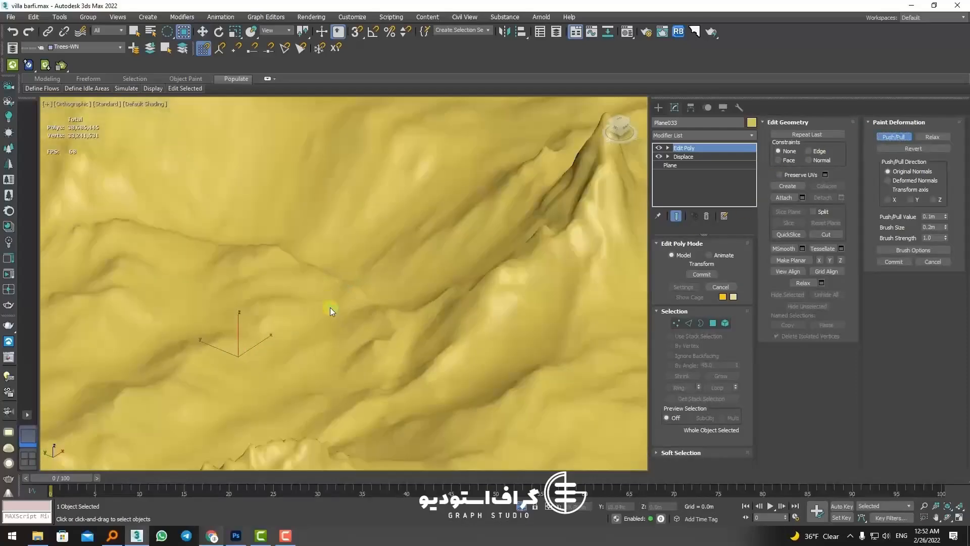
scroll(341, 281, down, 1)
scroll(383, 261, down, 3)
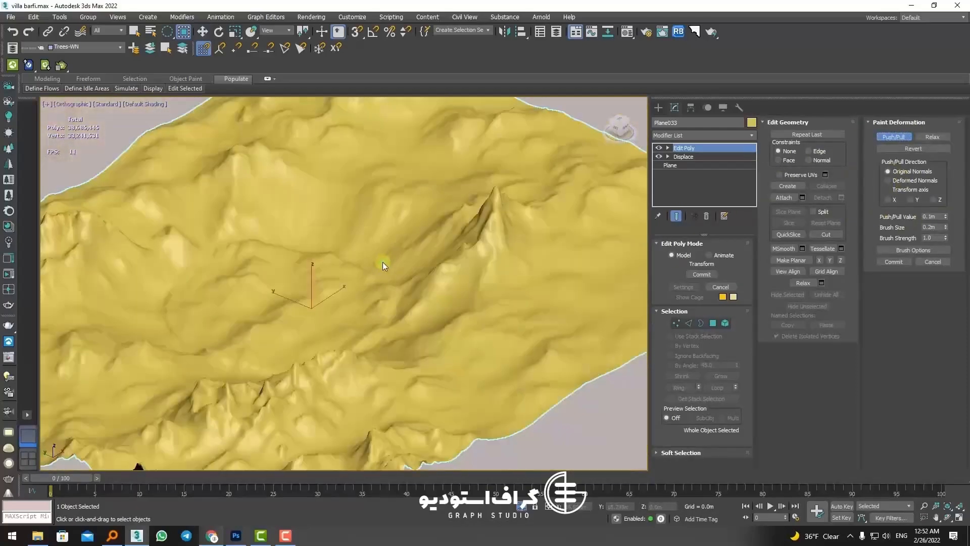
scroll(423, 229, up, 4)
scroll(423, 229, down, 3)
scroll(493, 212, up, 4)
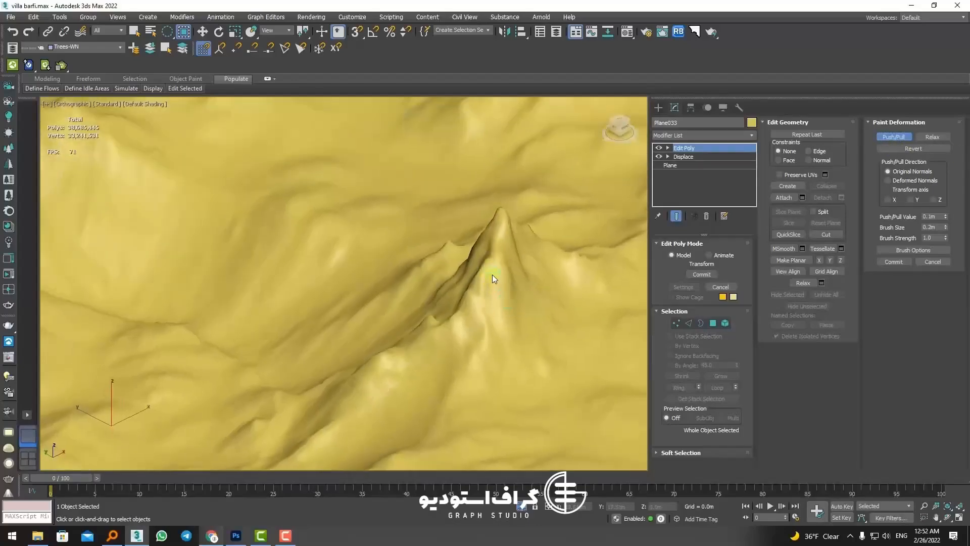
mouse_move(492, 275)
alt+middle_down()
mouse_move(499, 253)
mouse_move(504, 282)
alt+middle_up()
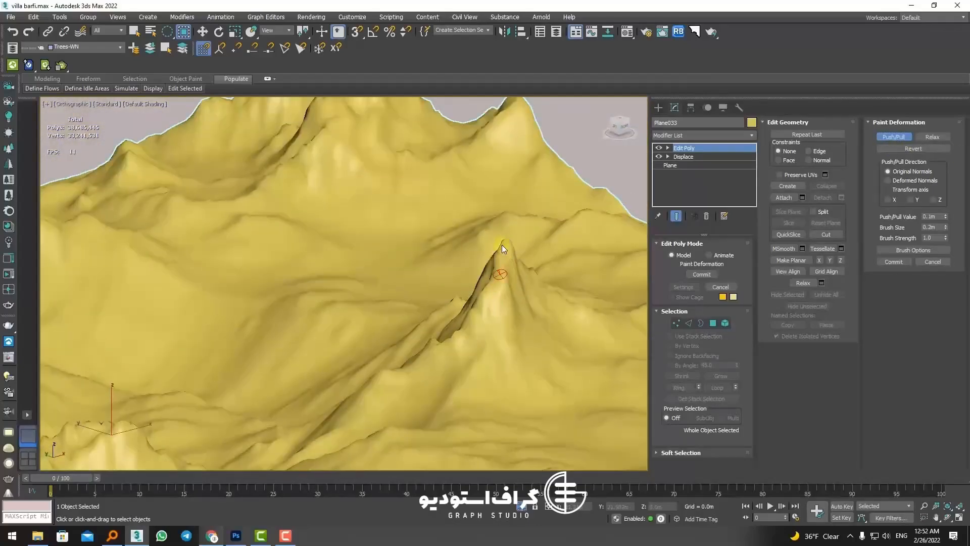
alt+middle_drag(487, 271, 472, 289)
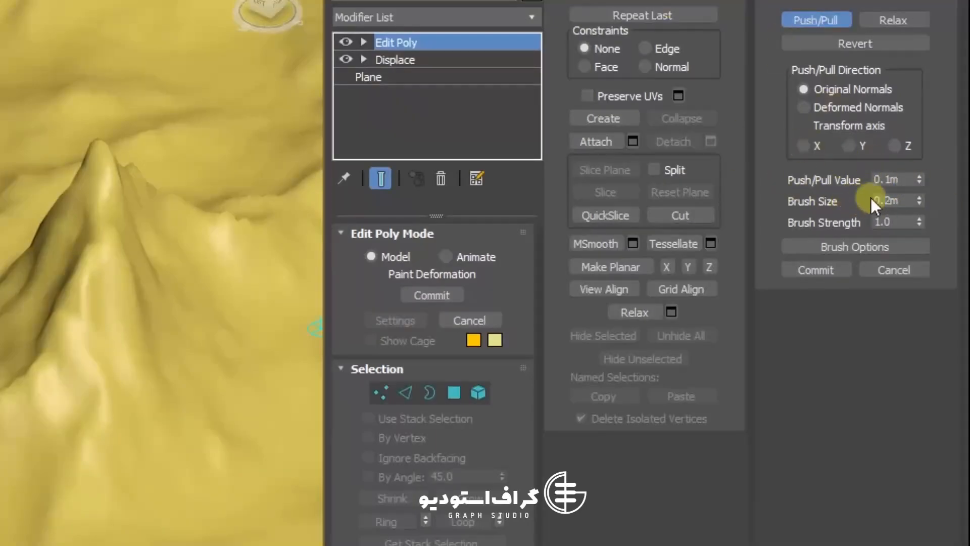
Set the Push/Pull brush size to 1.214 m.
drag(920, 205, 919, 187)
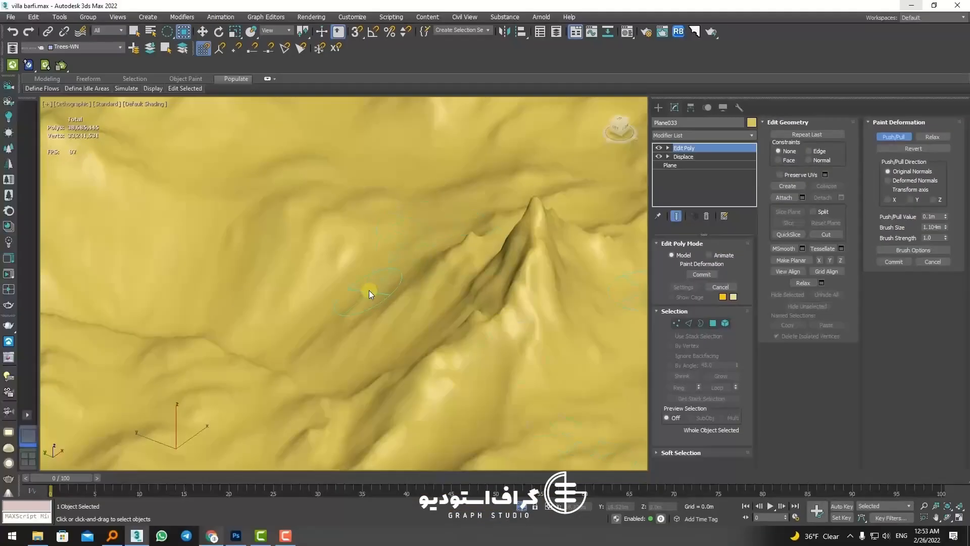
drag(942, 227, 942, 202)
scroll(432, 247, down, 3)
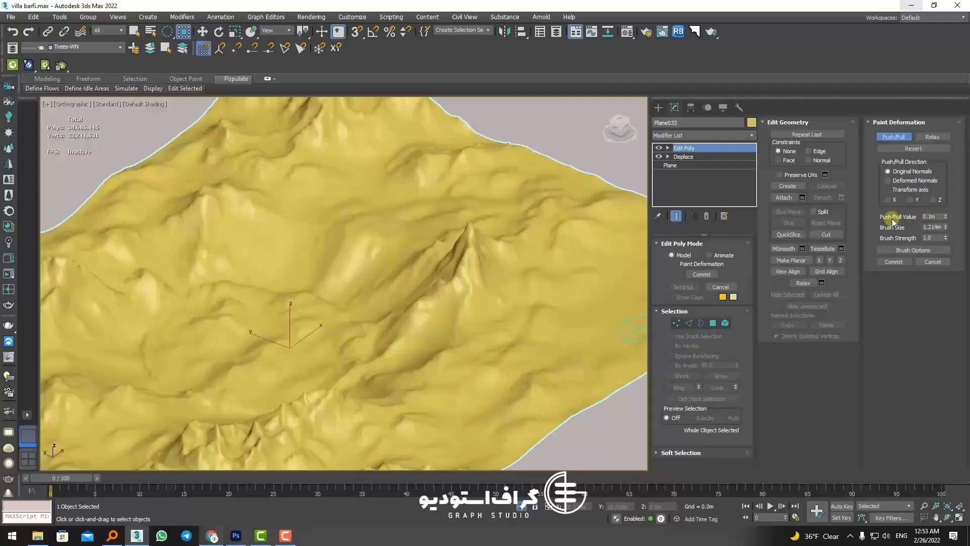
Try a Push/Pull stroke across the terrain's central ridge at a value of 0.403 m, and undo the stroke.
drag(946, 216, 932, 64)
mouse_move(361, 216)
mouse_down()
mouse_move(265, 235)
mouse_move(172, 305)
mouse_up()
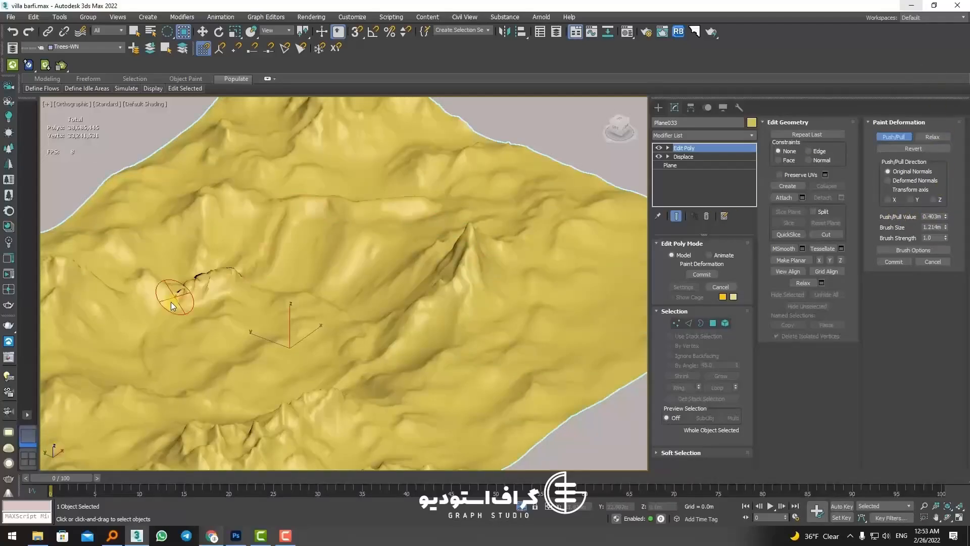
key(ctrl+z)
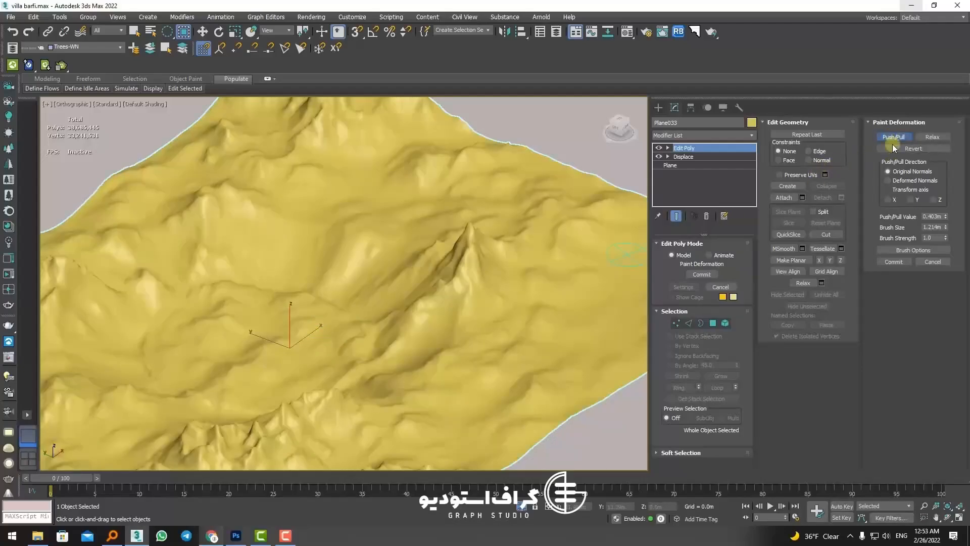
Try a stronger Push/Pull stroke over the terrain at a value of 1.06 m, and undo it.
drag(946, 217, 938, 135)
mouse_move(455, 177)
mouse_down()
mouse_move(387, 199)
mouse_move(336, 239)
mouse_up()
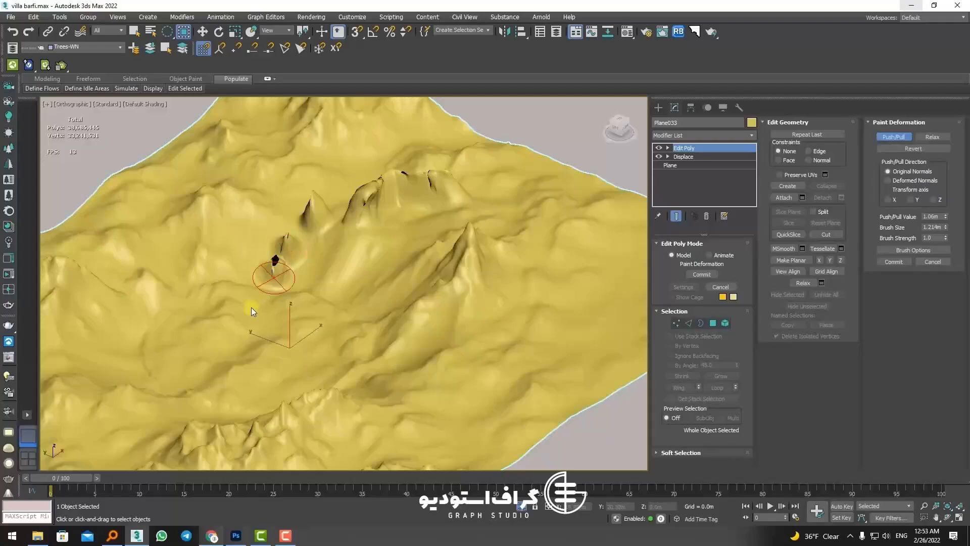
scroll(395, 228, up, 5)
alt+middle_drag(396, 229, 451, 217)
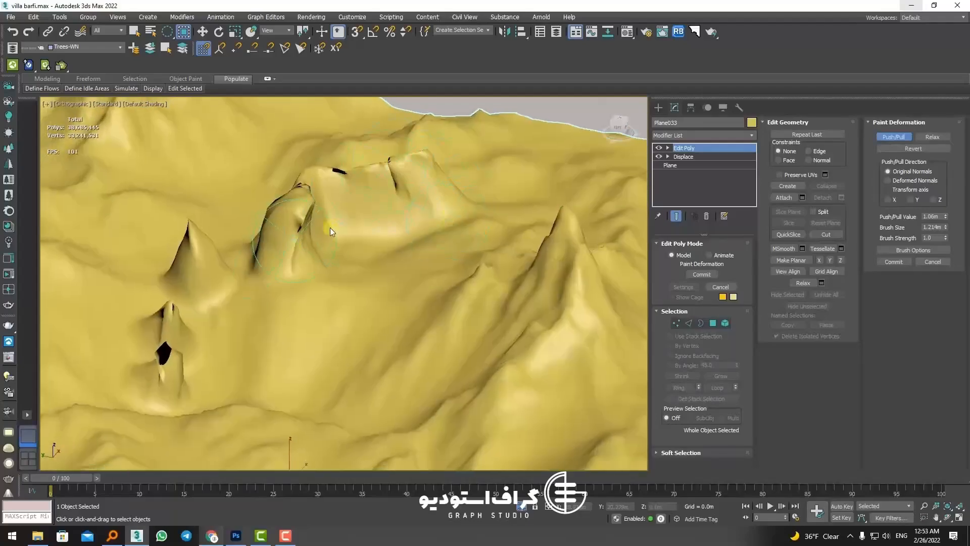
key(ctrl+z)
key(ctrl+z)
key(ctrl+z)
key(ctrl+z)
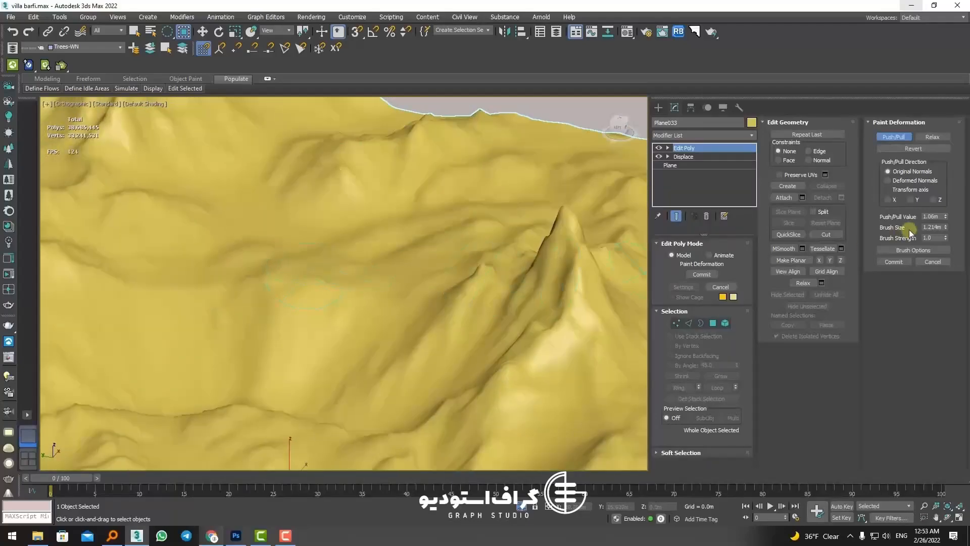
Set the Push/Pull value to 0.343 m and paint raised ridges on the flatter ground beyond the sharp peak.
scroll(330, 261, down, 5)
alt+middle_drag(329, 261, 394, 314)
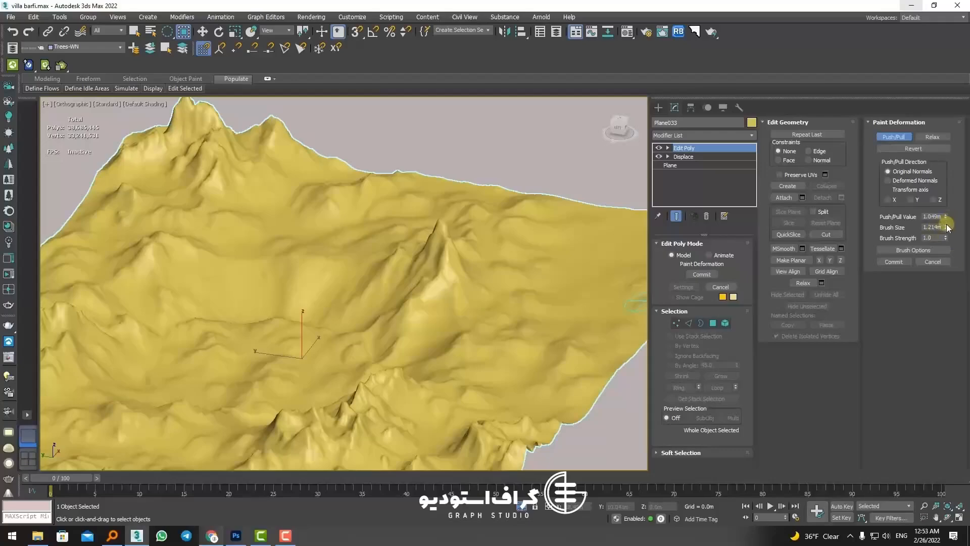
drag(945, 217, 946, 116)
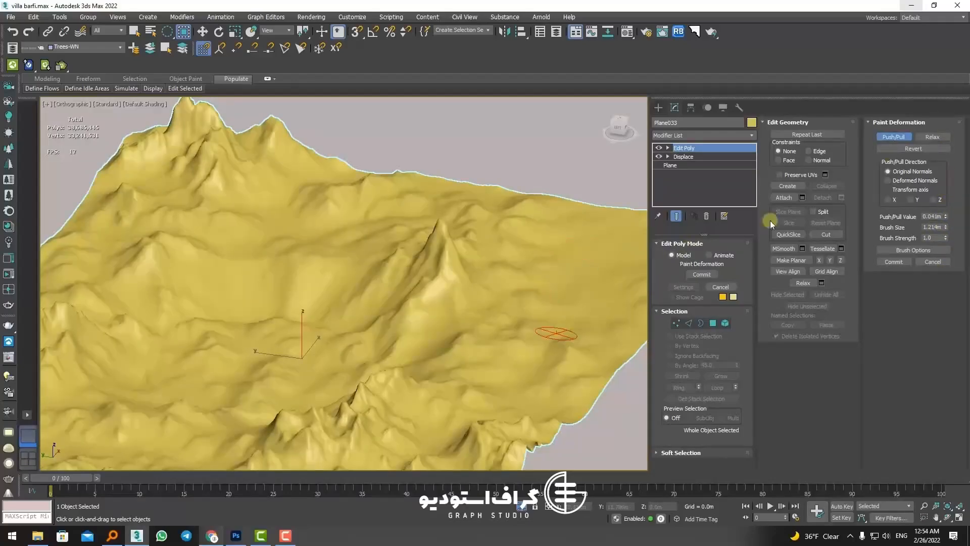
drag(946, 216, 944, 66)
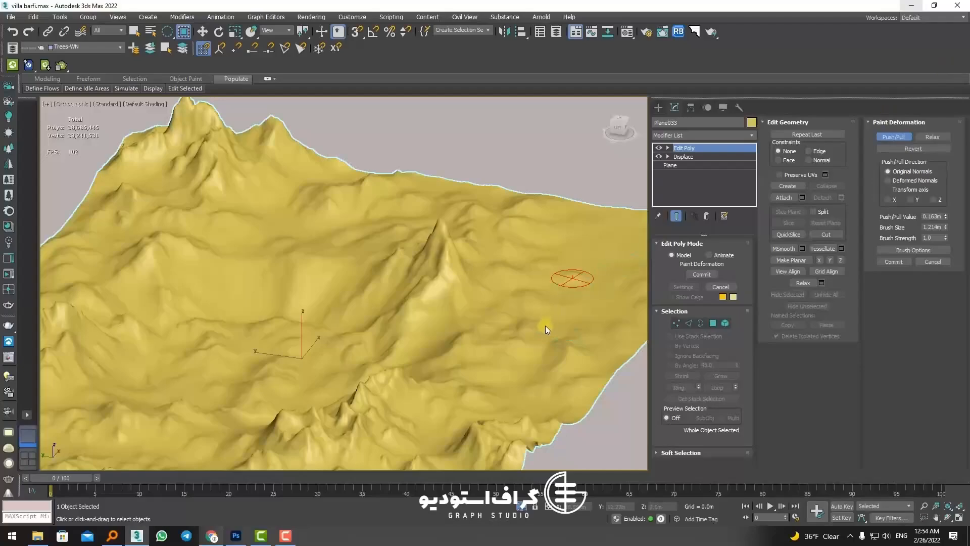
drag(945, 217, 944, 159)
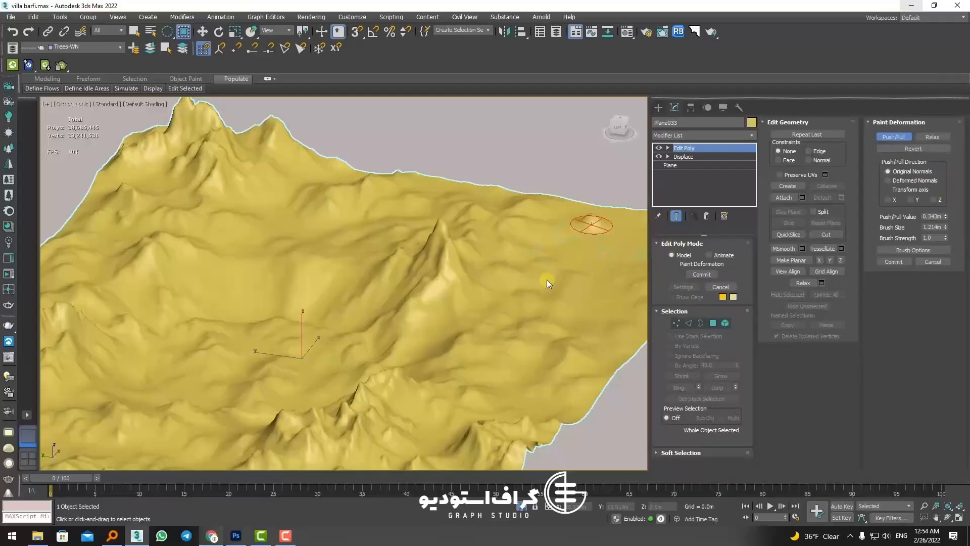
drag(547, 280, 531, 291)
mouse_move(593, 325)
mouse_down()
mouse_move(548, 380)
mouse_move(497, 395)
mouse_up()
scroll(529, 387, down, 2)
mouse_move(530, 386)
alt+middle_down()
mouse_move(500, 391)
mouse_move(540, 371)
alt+middle_up()
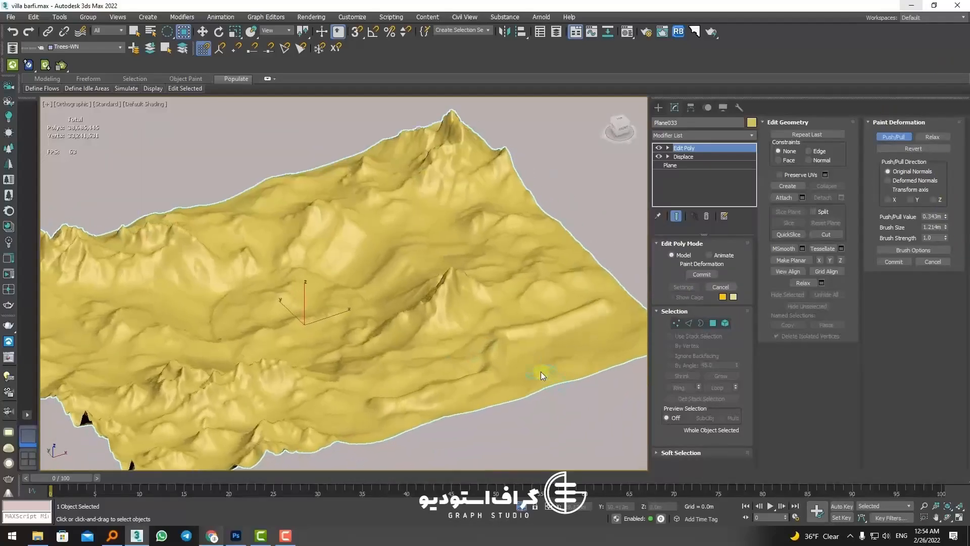
Set the brush size to 3.643 m and paint broad mounds on the slope between the sharp peak and the terrain's edge.
scroll(541, 373, up, 2)
mouse_move(372, 416)
middle_down()
mouse_move(465, 402)
mouse_move(462, 373)
middle_up()
mouse_move(325, 390)
middle_down()
mouse_move(363, 380)
mouse_move(527, 418)
middle_up()
middle_drag(465, 222, 365, 295)
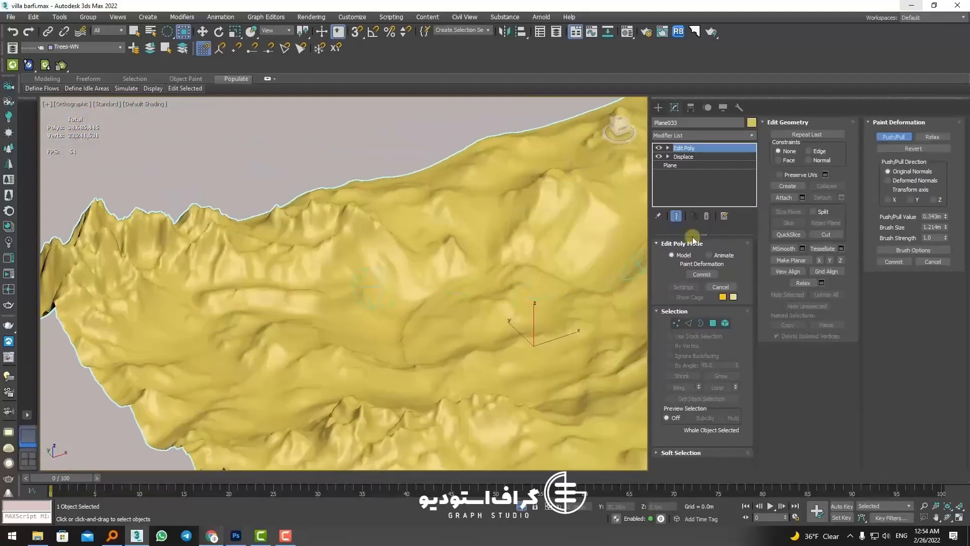
drag(945, 228, 945, 127)
scroll(511, 252, down, 5)
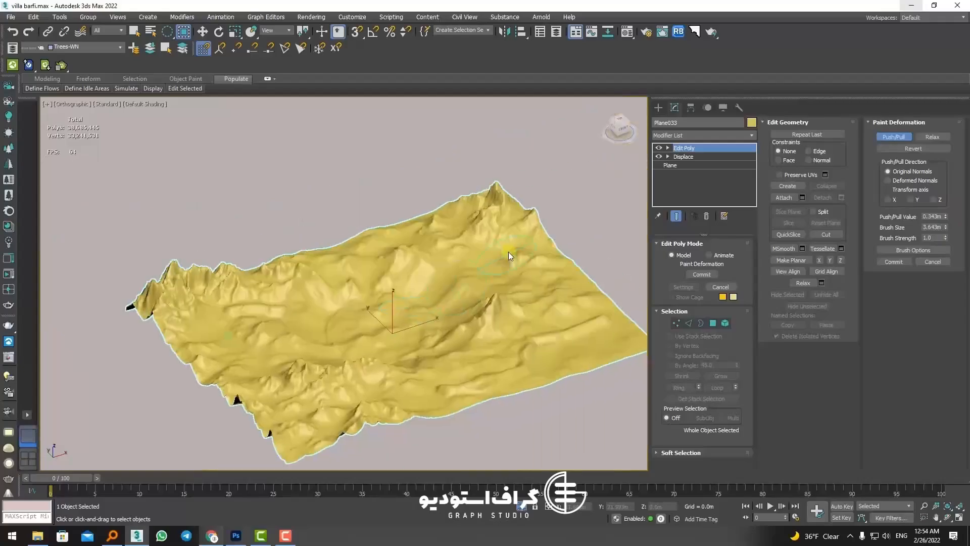
scroll(536, 265, up, 8)
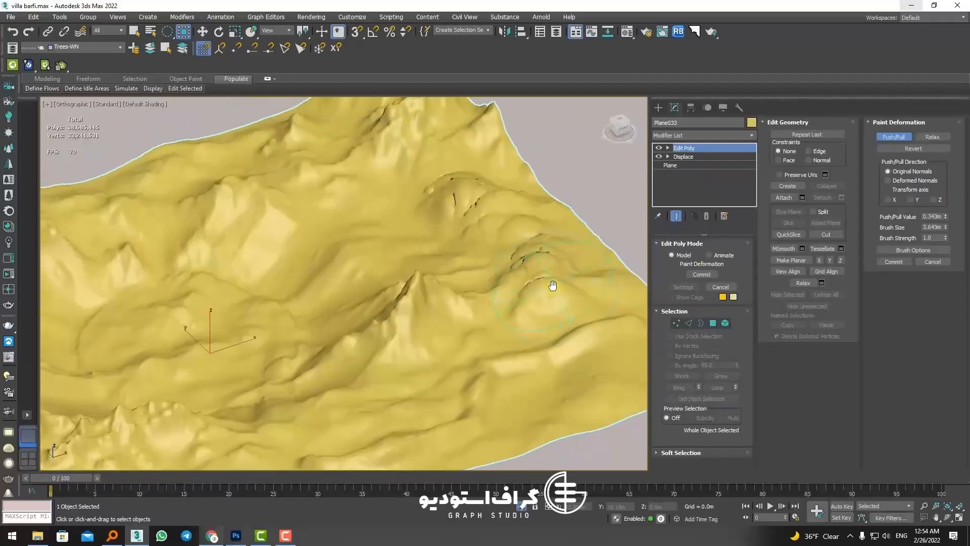
key(F4)
key(F4)
Paint more broad mounds along the terrain's outer edge and in the central valley with the 3.643 m brush.
scroll(538, 247, down, 5)
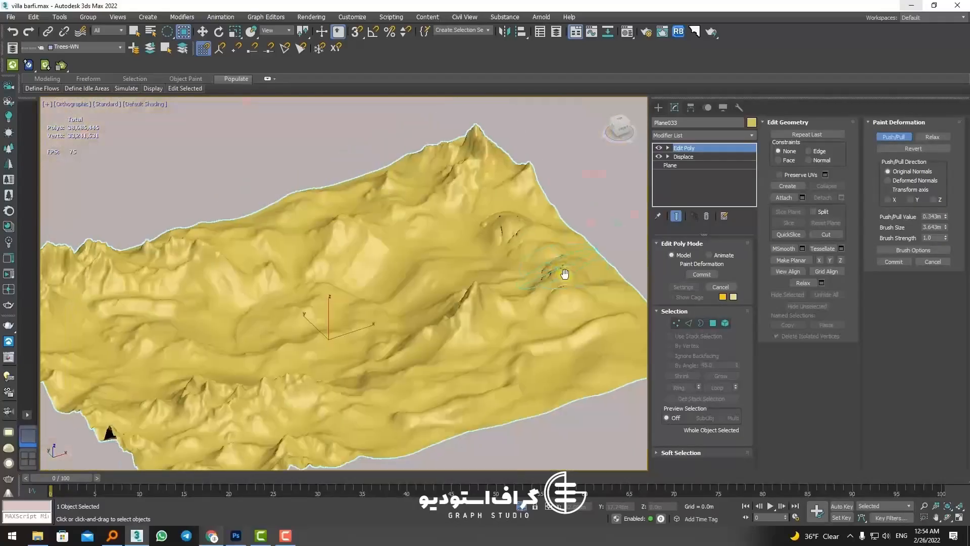
middle_drag(523, 207, 603, 167)
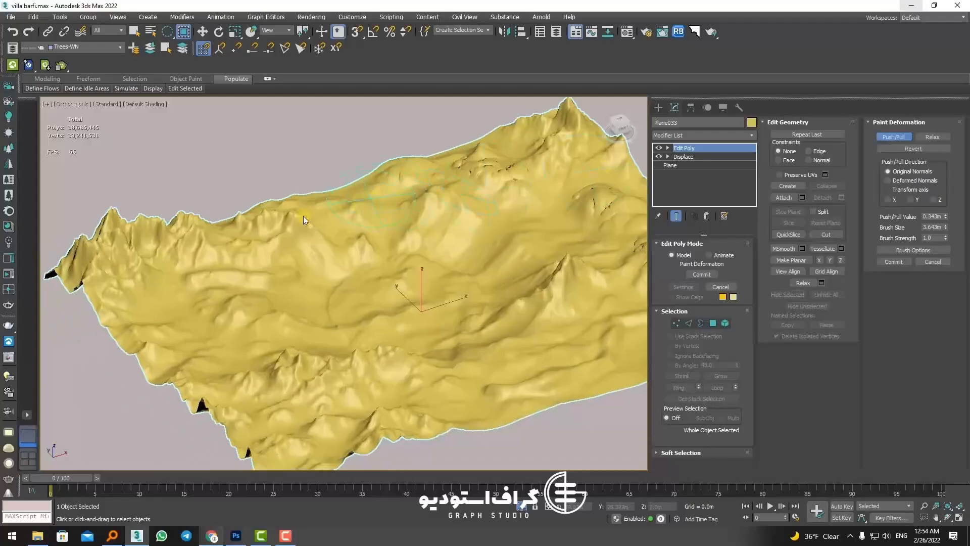
middle_drag(409, 212, 524, 176)
mouse_move(229, 292)
alt+middle_down()
mouse_move(325, 348)
mouse_move(414, 310)
alt+middle_up()
mouse_move(383, 284)
mouse_down()
mouse_move(368, 281)
mouse_move(375, 262)
mouse_move(339, 289)
mouse_move(362, 294)
mouse_up()
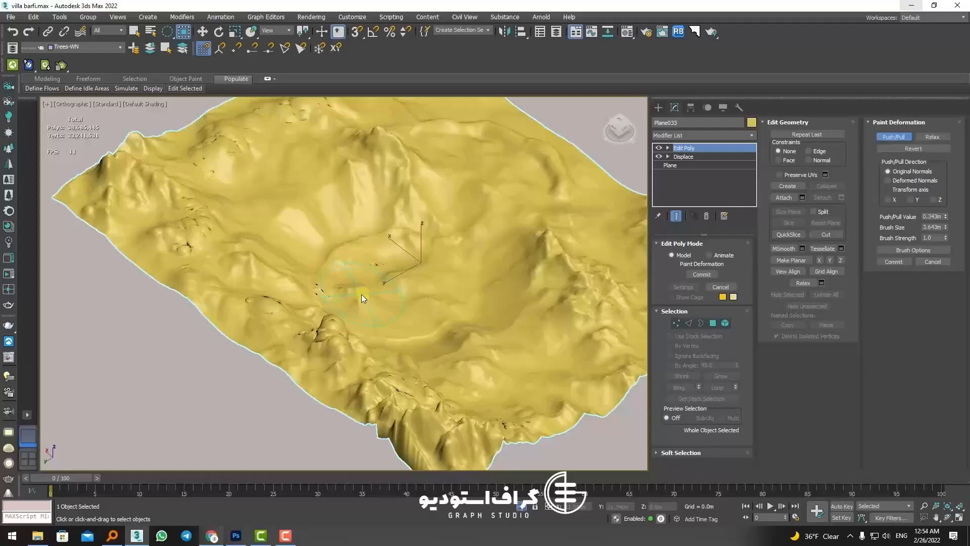
Set the brush size to 1.676 m and paint smaller raised areas around the terrain's central valley.
scroll(361, 294, up, 5)
mouse_move(461, 257)
mouse_down()
mouse_move(386, 298)
mouse_move(496, 276)
mouse_move(512, 324)
mouse_move(526, 331)
mouse_up()
scroll(538, 334, down, 2)
middle_drag(538, 335, 420, 261)
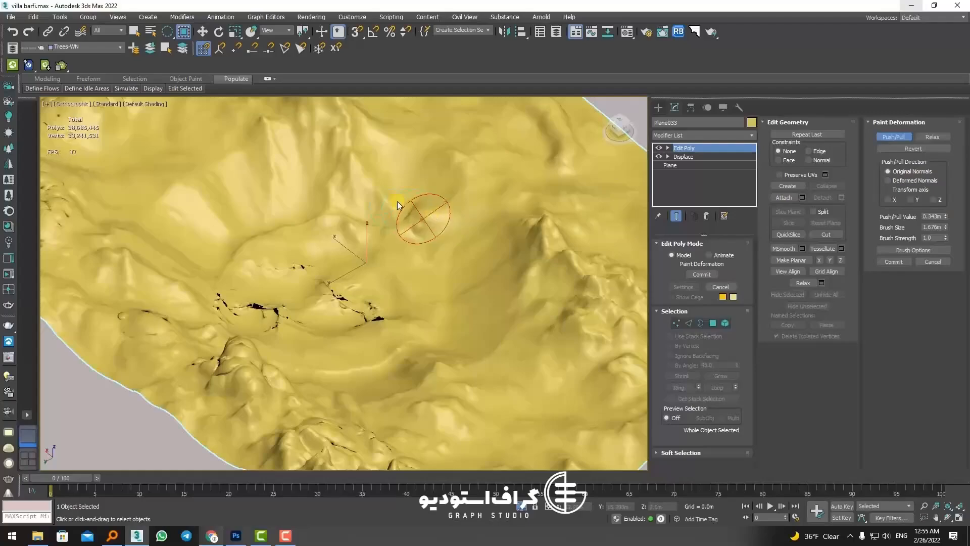
drag(371, 204, 432, 219)
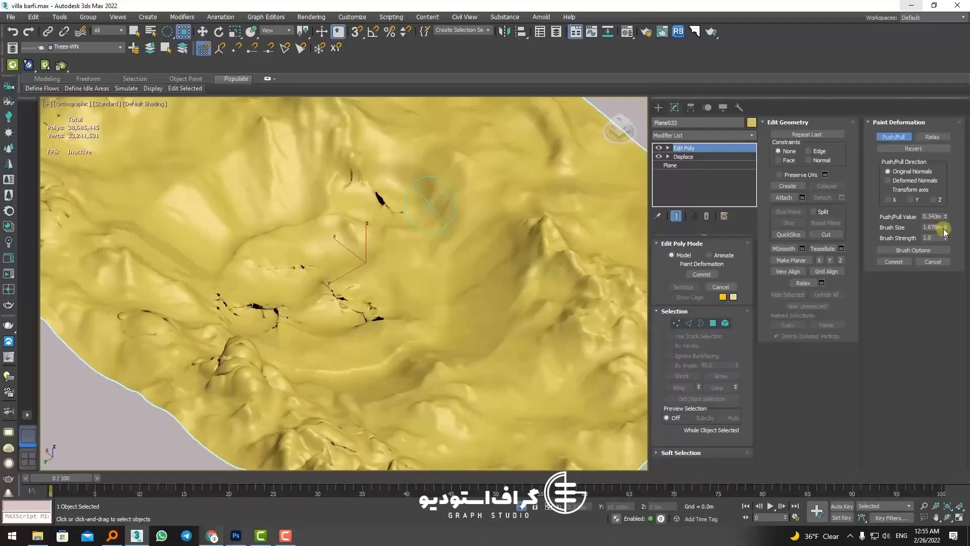
mouse_move(404, 205)
alt+middle_down()
mouse_move(515, 216)
mouse_move(436, 211)
mouse_move(549, 293)
mouse_move(551, 252)
alt+middle_up()
scroll(436, 213, down, 5)
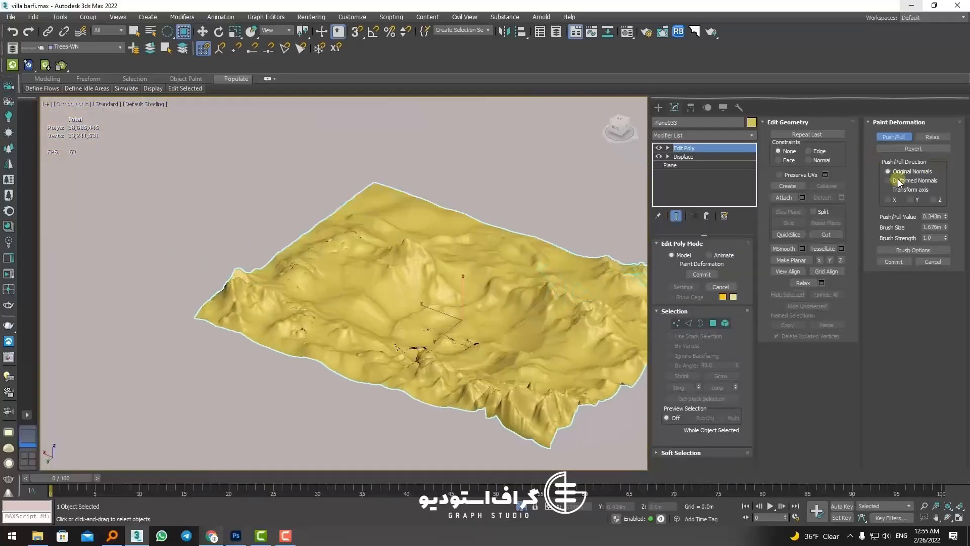
Display edged faces on the terrain and try the base plane at 105 length and 197 width segments.
key(F4)
scroll(512, 290, up, 3)
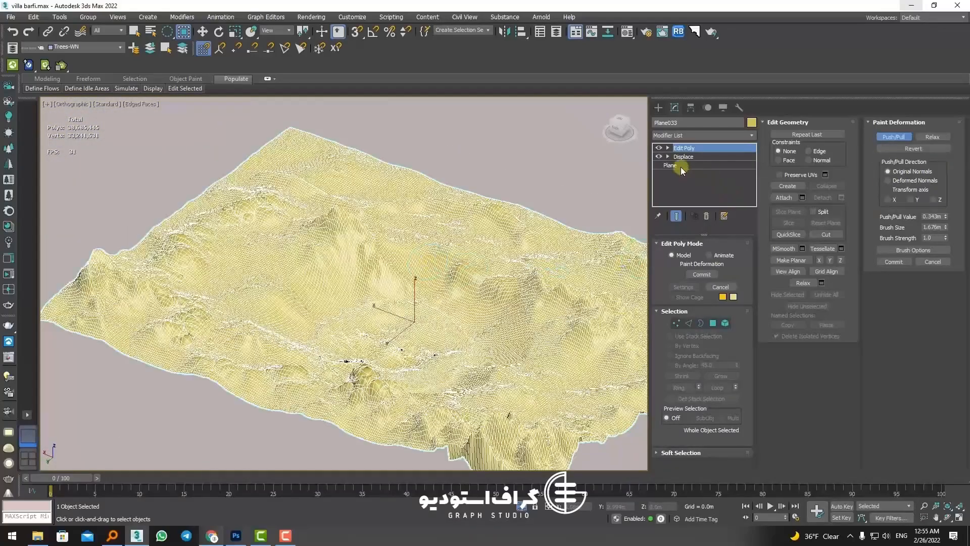
click(680, 166)
click(589, 295)
drag(735, 290, 730, 310)
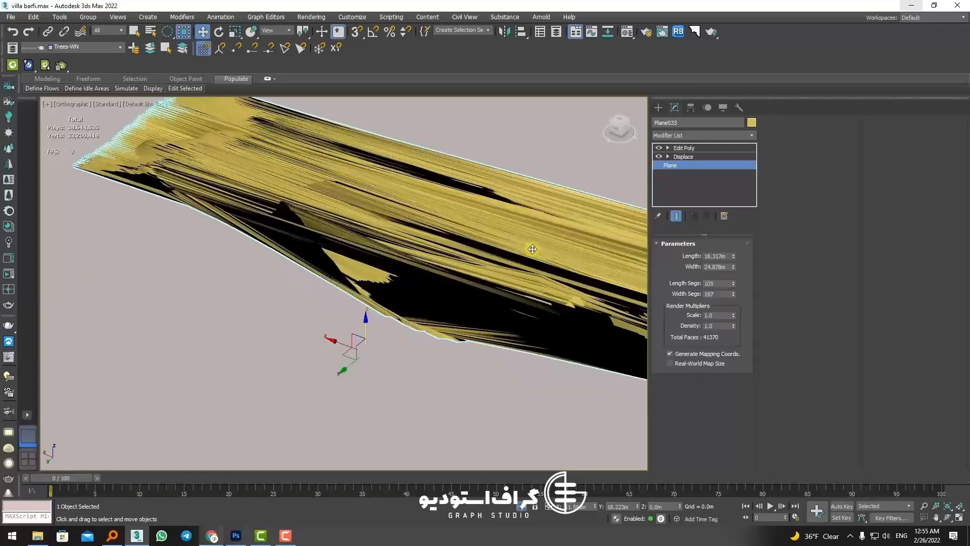
Set the base plane's length and width segments to 250 each.
click(682, 148)
click(679, 166)
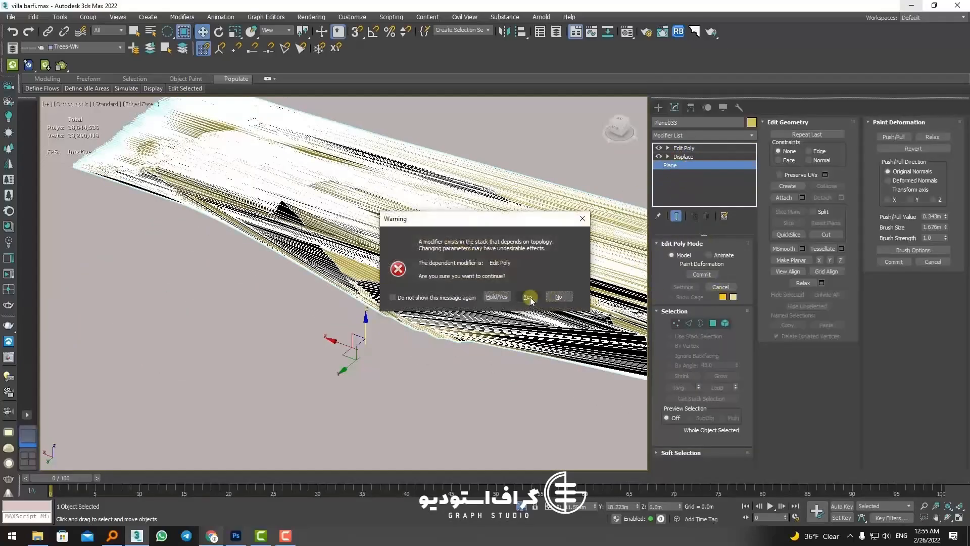
click(559, 295)
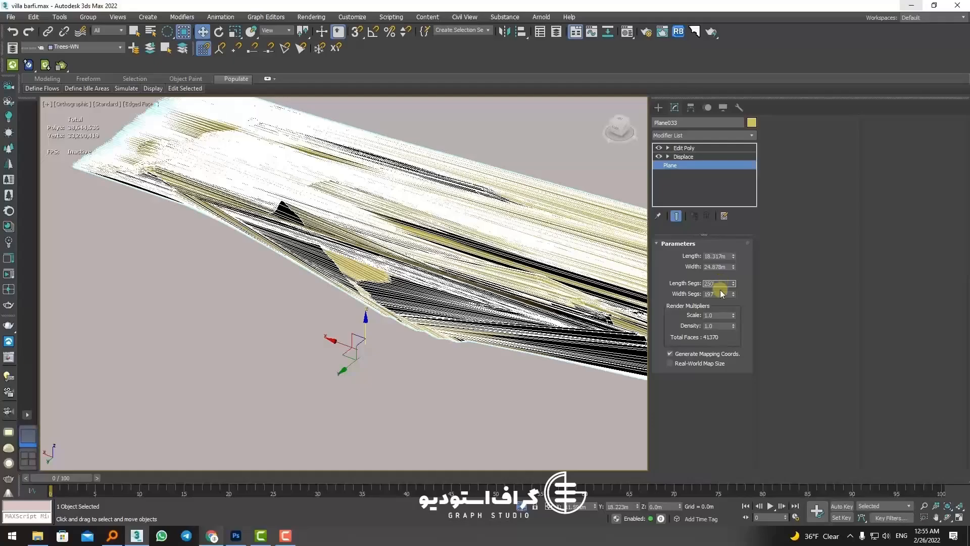
double_click(720, 293)
text(250)
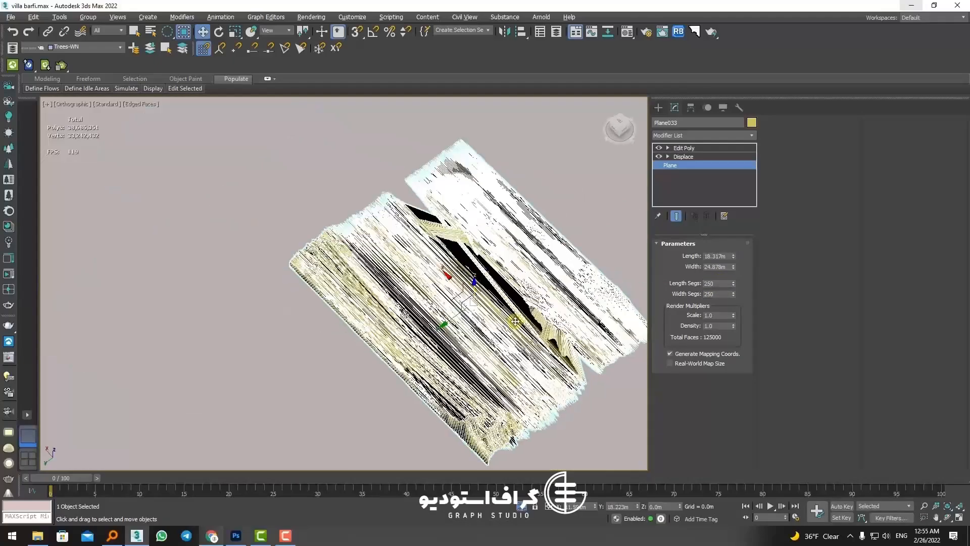
Delete the Edit Poly modifier from the distorted terrain's modifier stack.
click(683, 147)
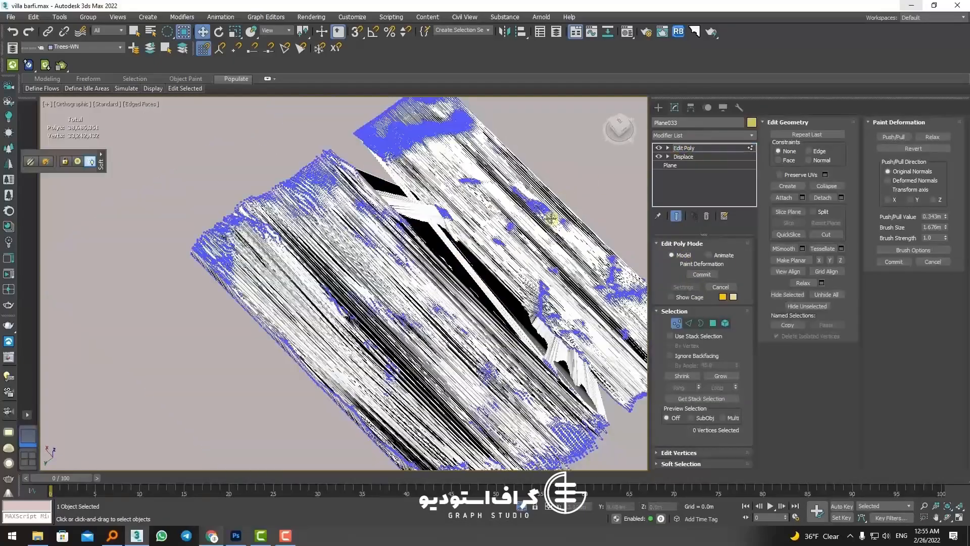
alt+middle_drag(553, 221, 529, 271)
click(673, 325)
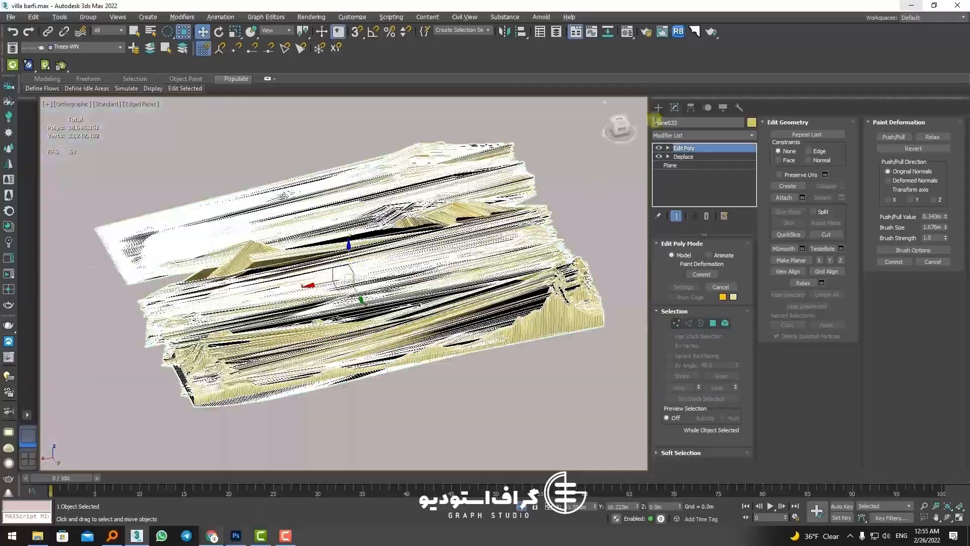
right_click(683, 148)
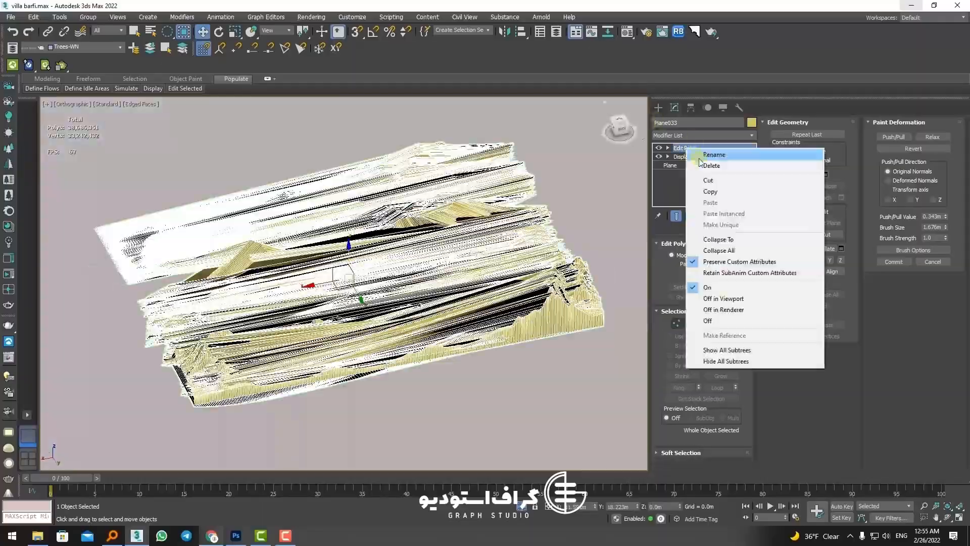
click(702, 168)
Reduce the base plane's segment counts for a coarser mesh, and adjust the Displace strength with edged faces hidden.
scroll(447, 245, up, 3)
scroll(447, 244, up, 2)
alt+middle_drag(379, 245, 517, 264)
scroll(424, 259, down, 5)
scroll(421, 273, up, 6)
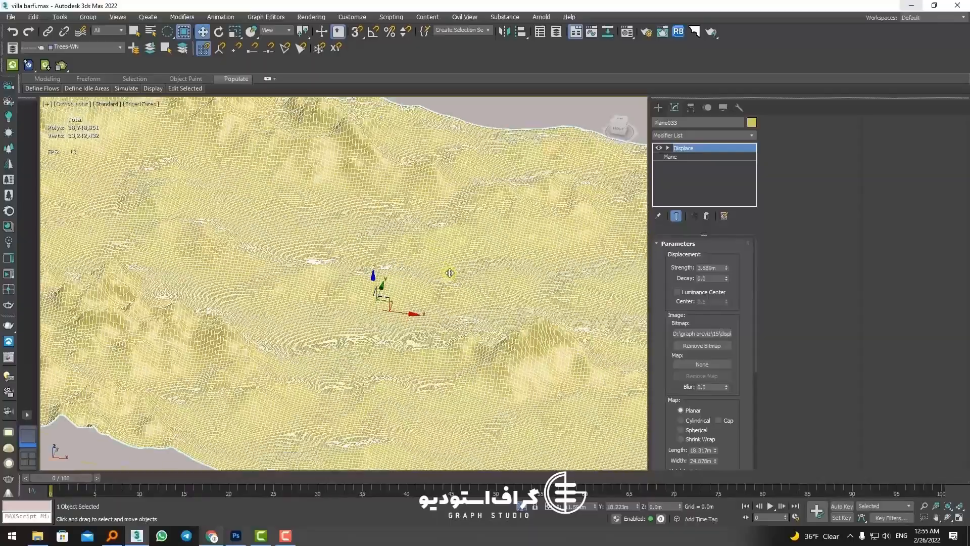
scroll(421, 273, down, 5)
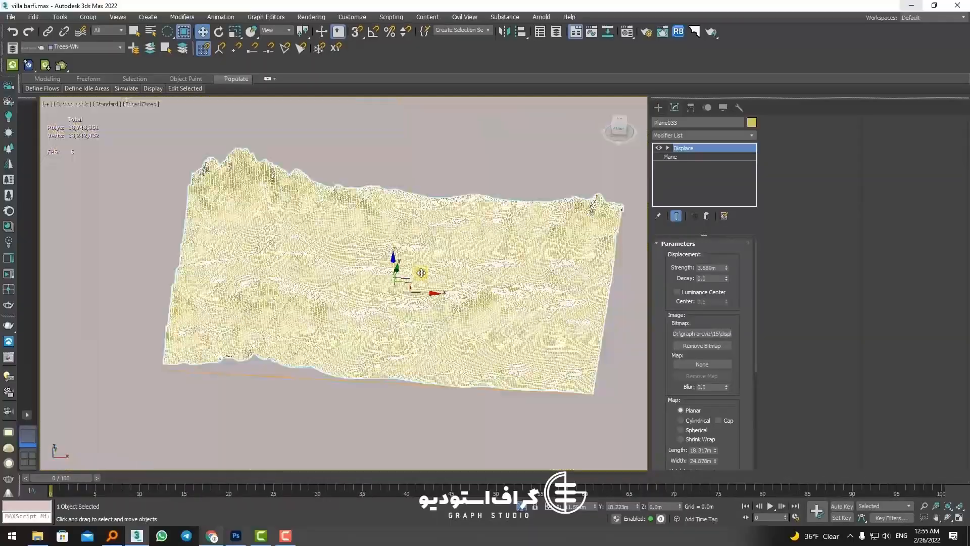
scroll(422, 273, up, 3)
alt+middle_drag(421, 273, 402, 287)
click(664, 160)
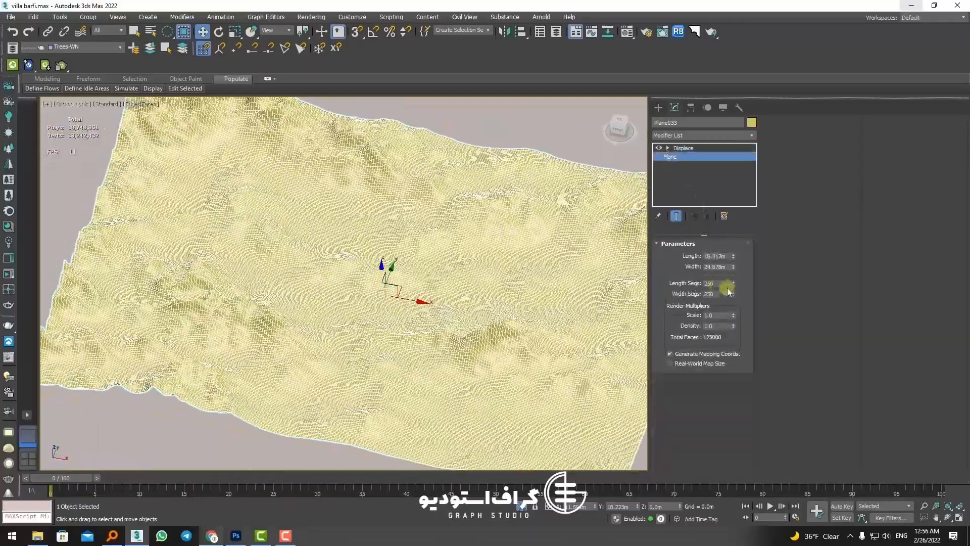
mouse_move(731, 283)
mouse_down()
mouse_move(730, 316)
mouse_move(729, 290)
mouse_move(731, 314)
mouse_move(730, 301)
mouse_up()
click(672, 148)
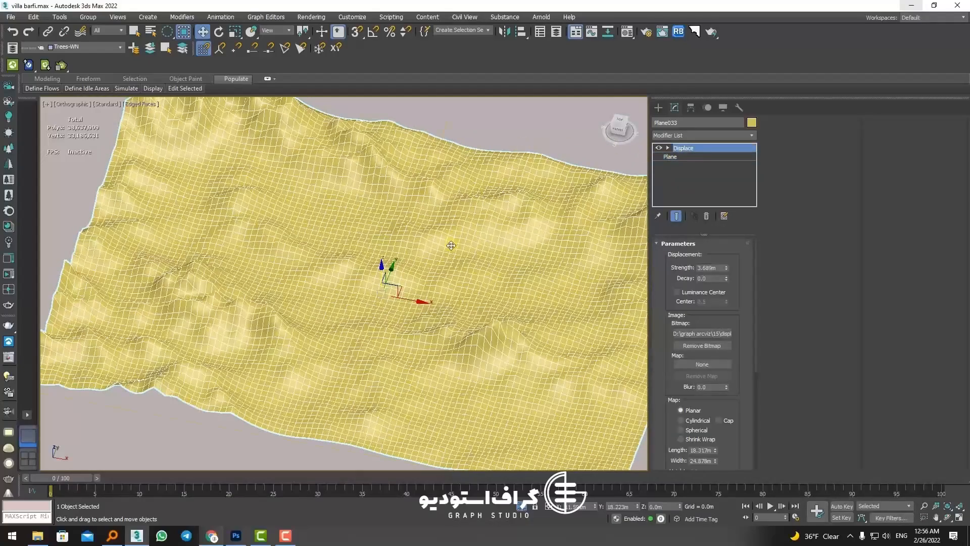
key(F4)
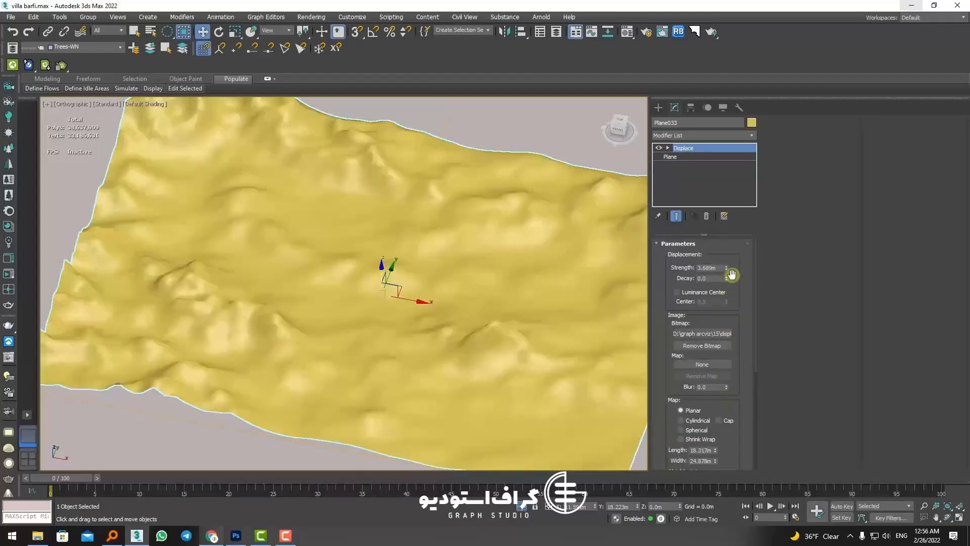
drag(726, 293, 728, 277)
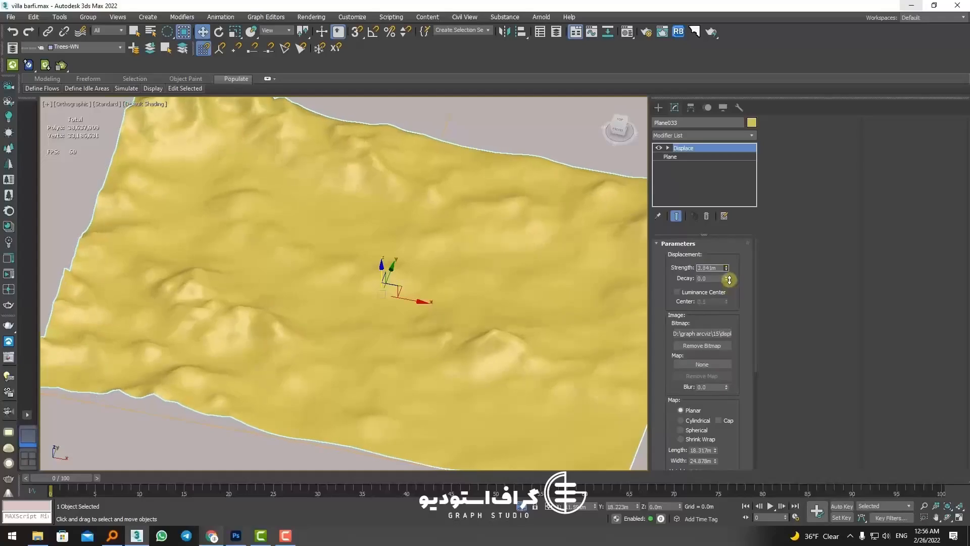
Add a new Edit Poly modifier above Displace on the terrain plane.
middle_drag(382, 255, 556, 223)
click(683, 138)
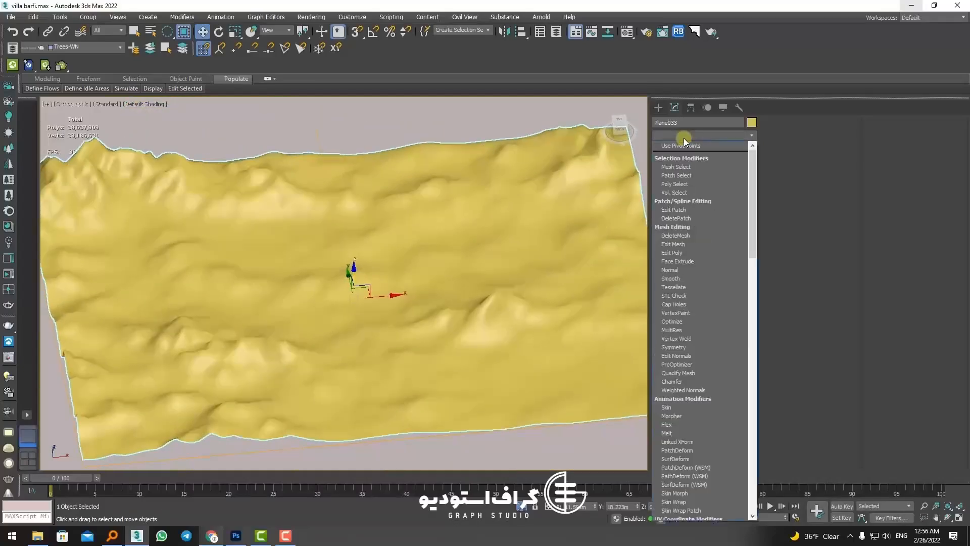
text(edit p)
scroll(683, 138, down, 4)
click(688, 153)
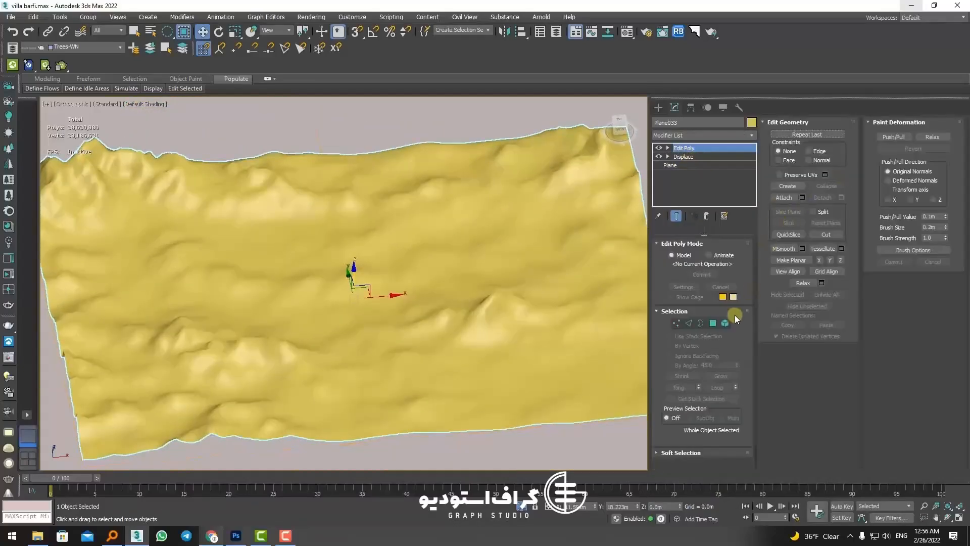
Show the terrain in wireframe and select a circular patch of vertices near its centre.
key(F3)
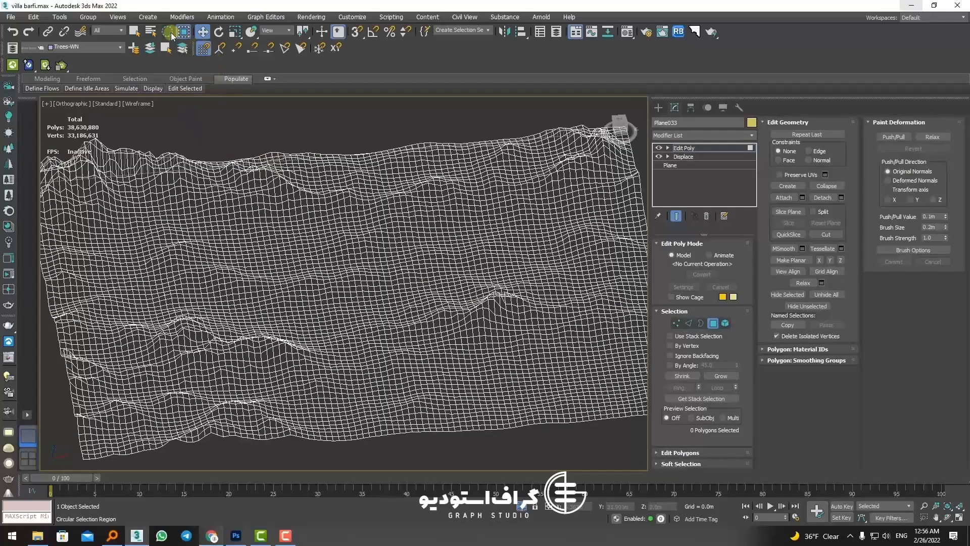
click(676, 323)
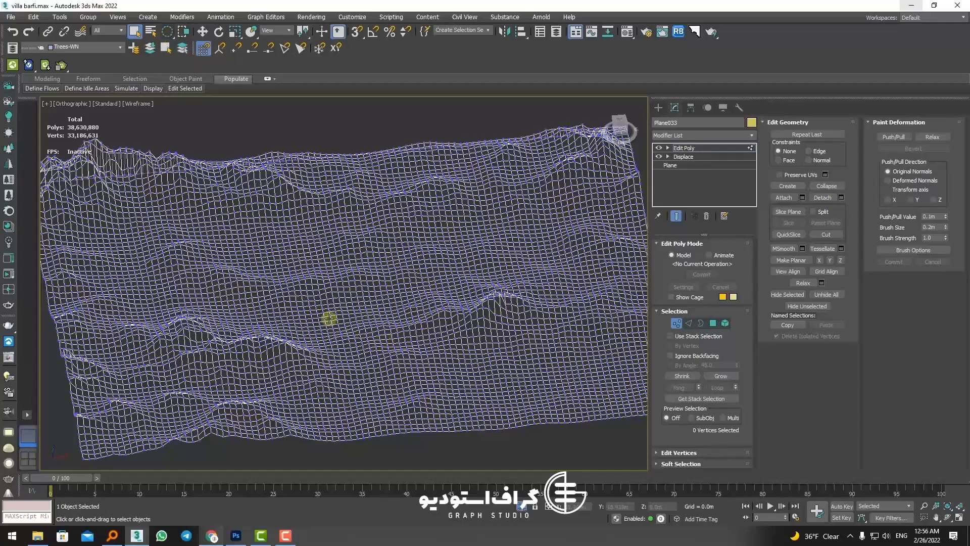
alt+middle_drag(379, 311, 408, 317)
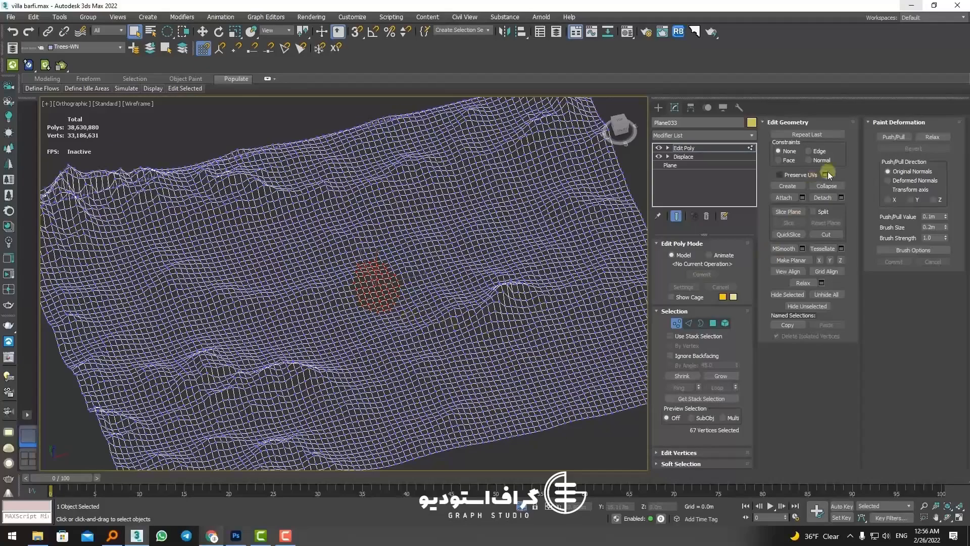
Enable soft selection for the chosen vertices, with a selection value of 0.49 and a falloff of 6.427 m.
click(681, 462)
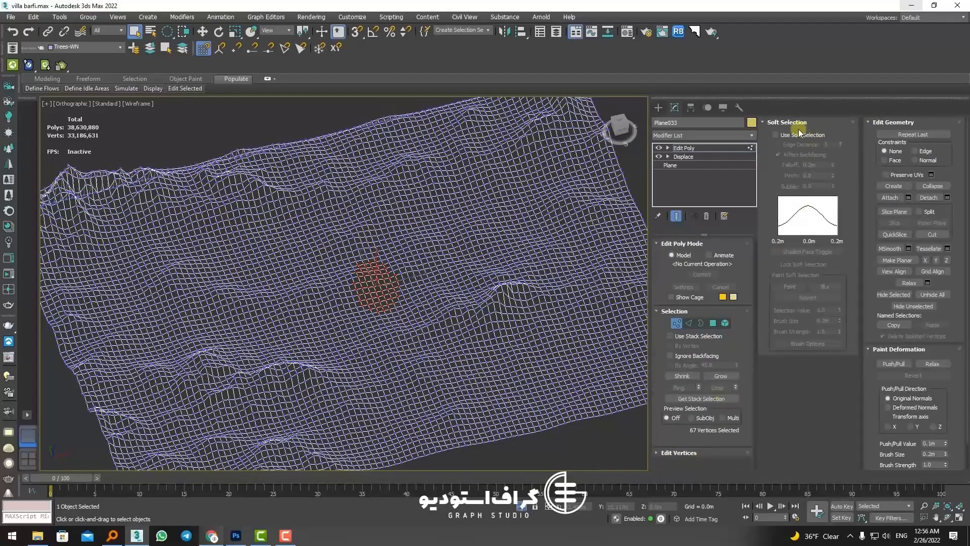
click(797, 134)
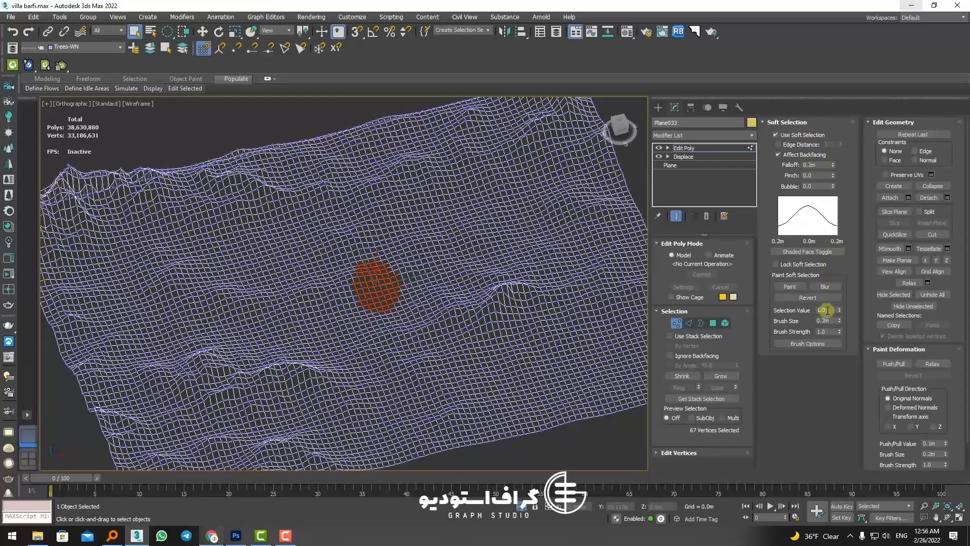
drag(839, 310, 842, 336)
drag(833, 165, 764, 22)
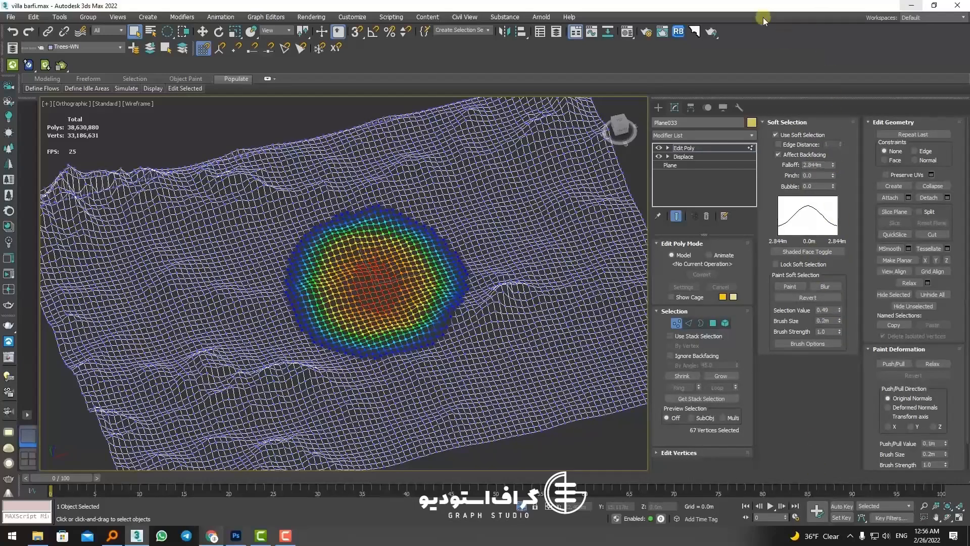
drag(834, 167, 286, 34)
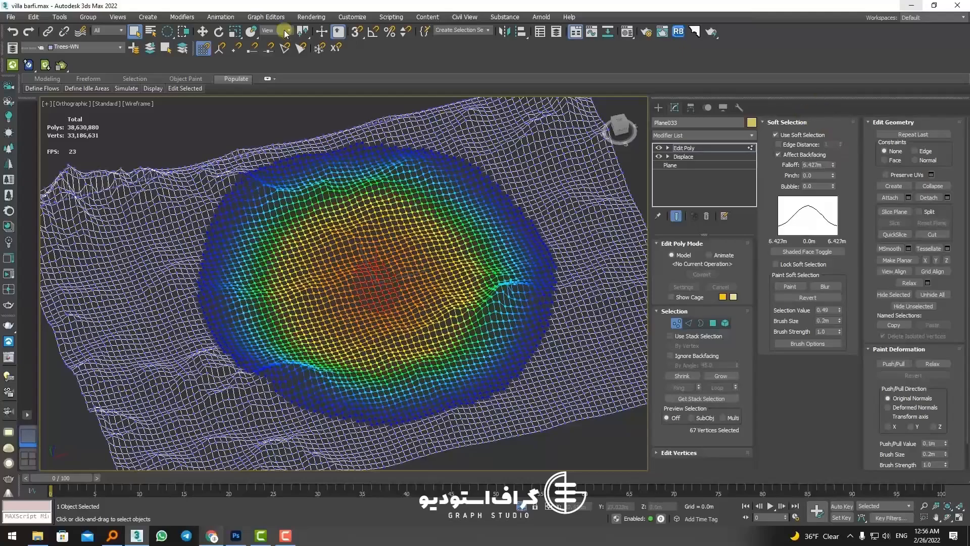
Move the soft-selected vertices down to form a broad hollow in the middle of the terrain, using shaded display, and leave vertex editing.
click(200, 33)
drag(375, 263, 379, 296)
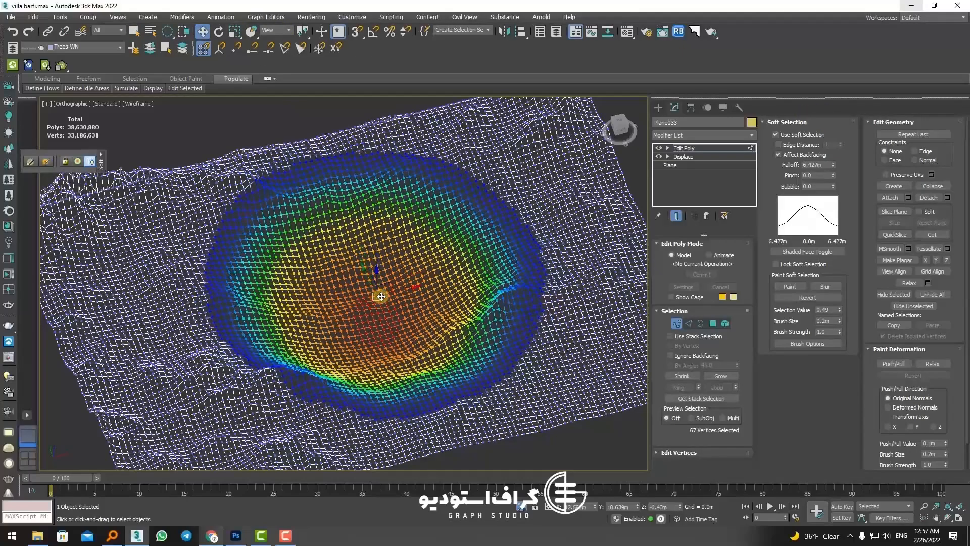
alt+middle_drag(379, 297, 398, 269)
scroll(398, 270, up, 2)
key(F3)
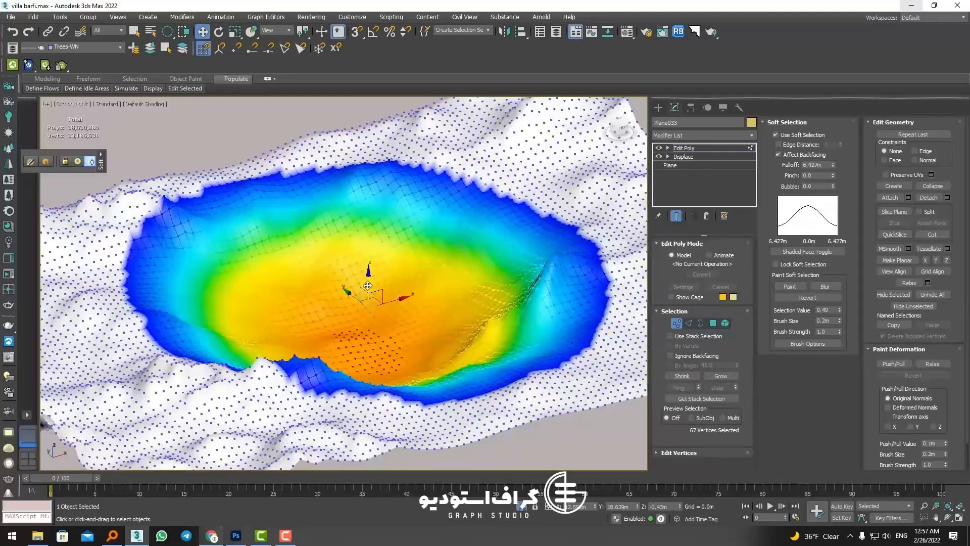
drag(368, 285, 368, 277)
click(677, 323)
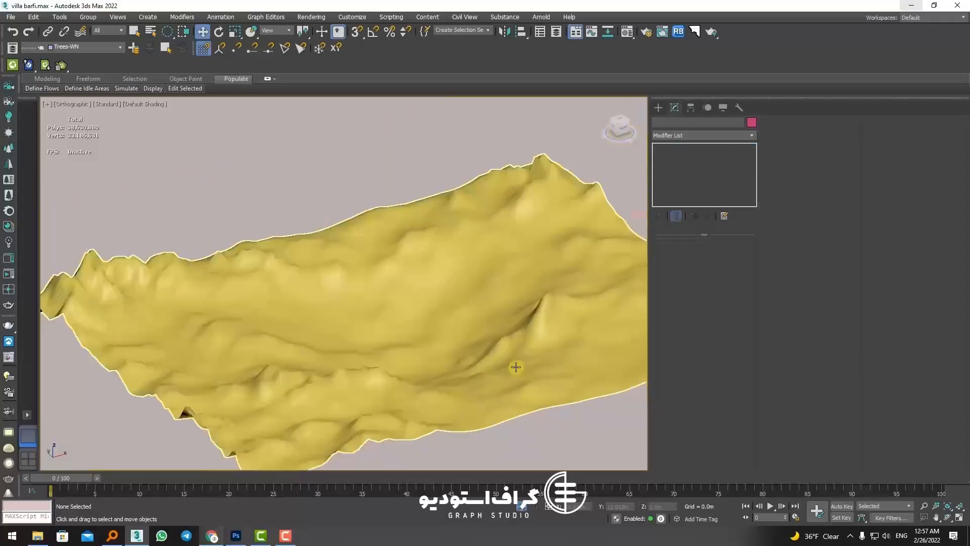
Examine the terrain's reshaped hollow and surrounding ridges with edged faces displayed.
scroll(404, 341, up, 4)
scroll(361, 319, down, 4)
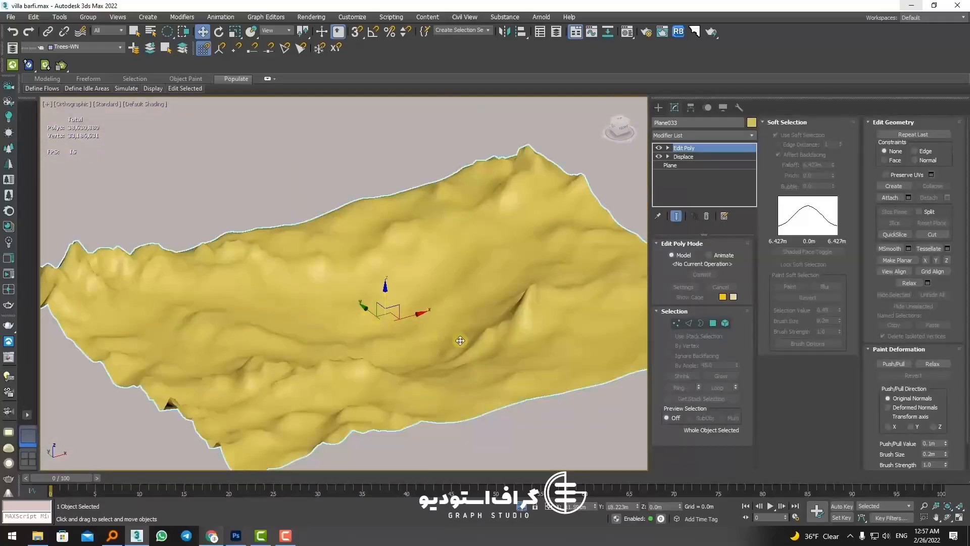
scroll(407, 369, down, 2)
middle_drag(407, 369, 279, 317)
scroll(226, 320, up, 4)
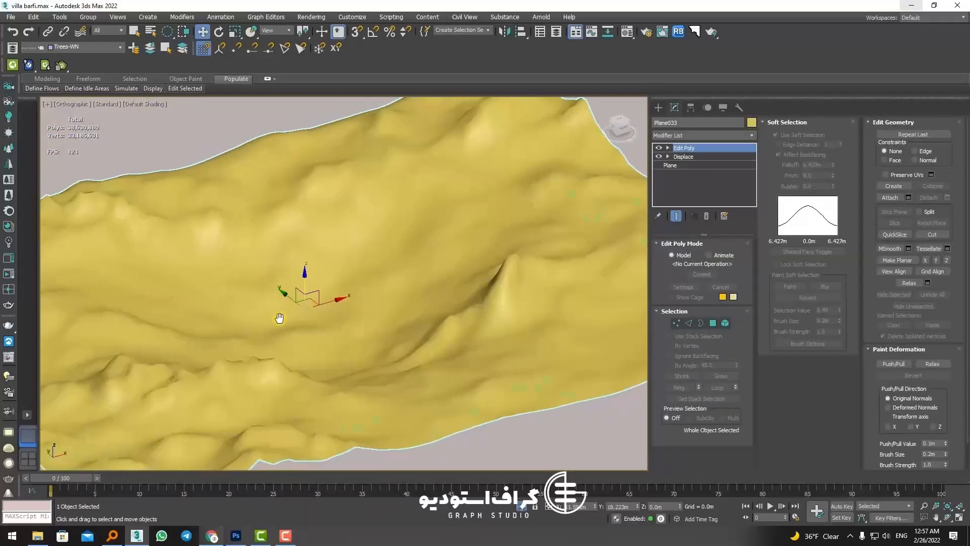
key(F3)
key(F3)
key(F4)
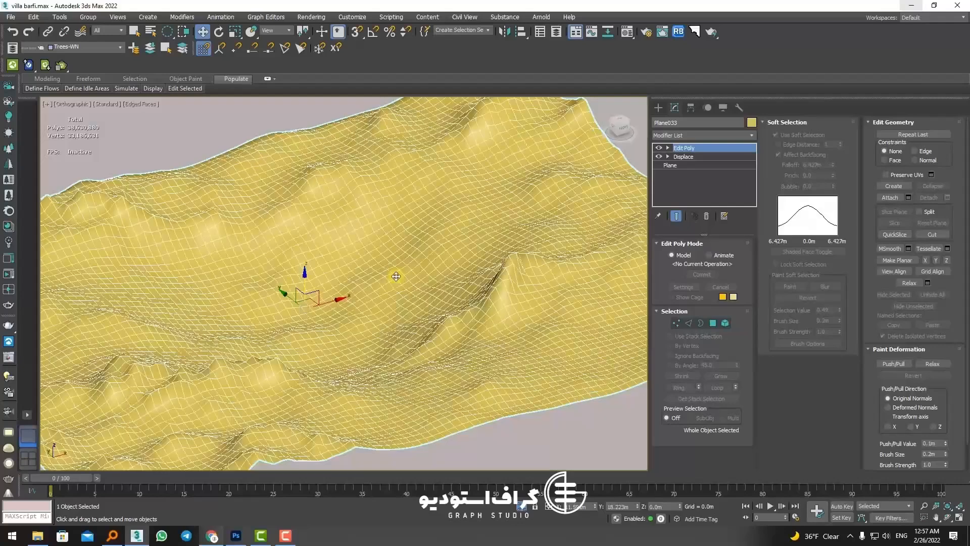
scroll(396, 278, down, 3)
scroll(482, 271, up, 2)
Try to return to the base Plane level, and inspect the terrain's segment density close up and from a distance.
click(668, 166)
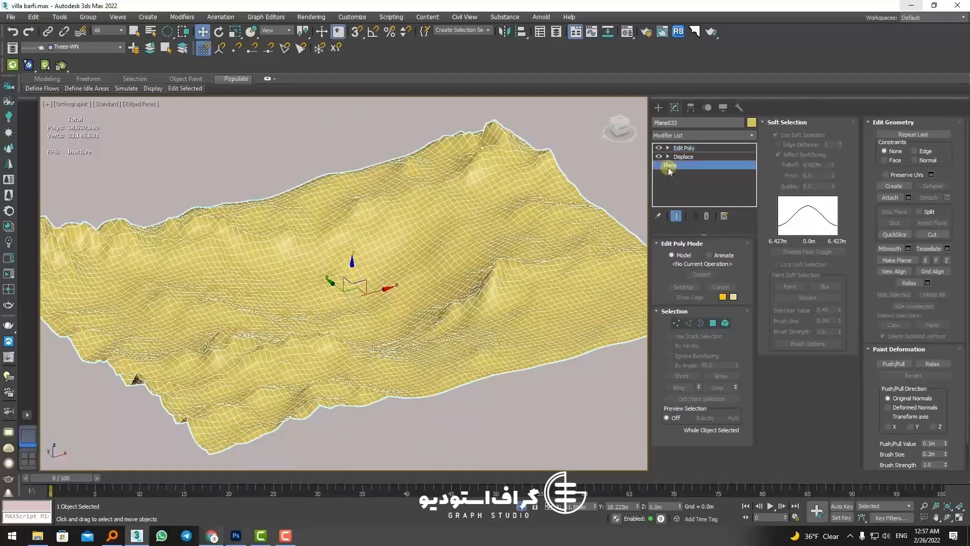
click(564, 297)
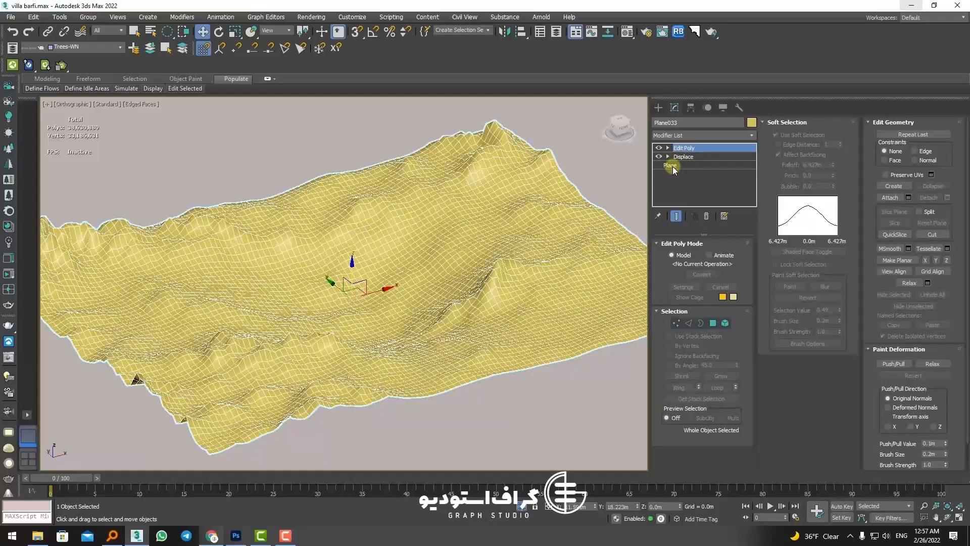
scroll(535, 208, up, 3)
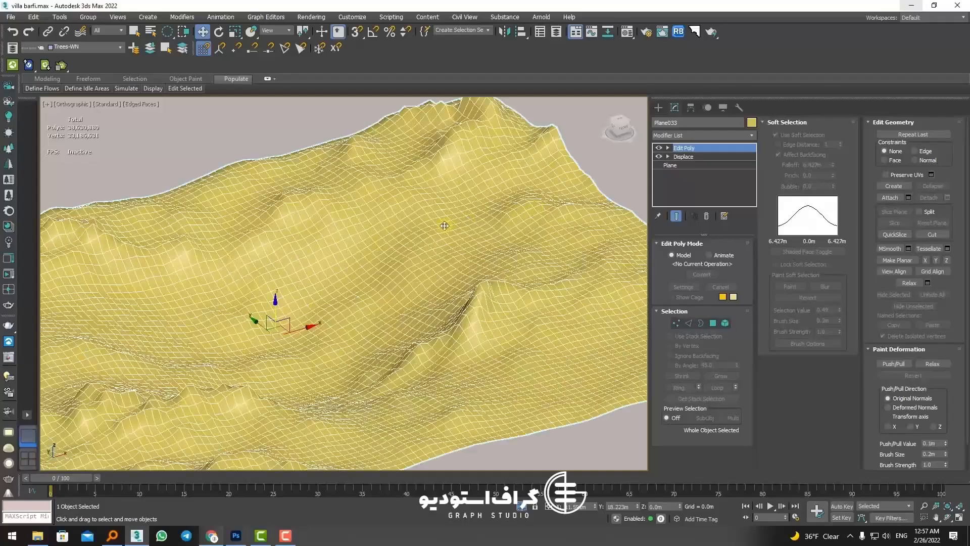
scroll(383, 256, up, 2)
scroll(382, 257, down, 5)
key(F4)
key(F4)
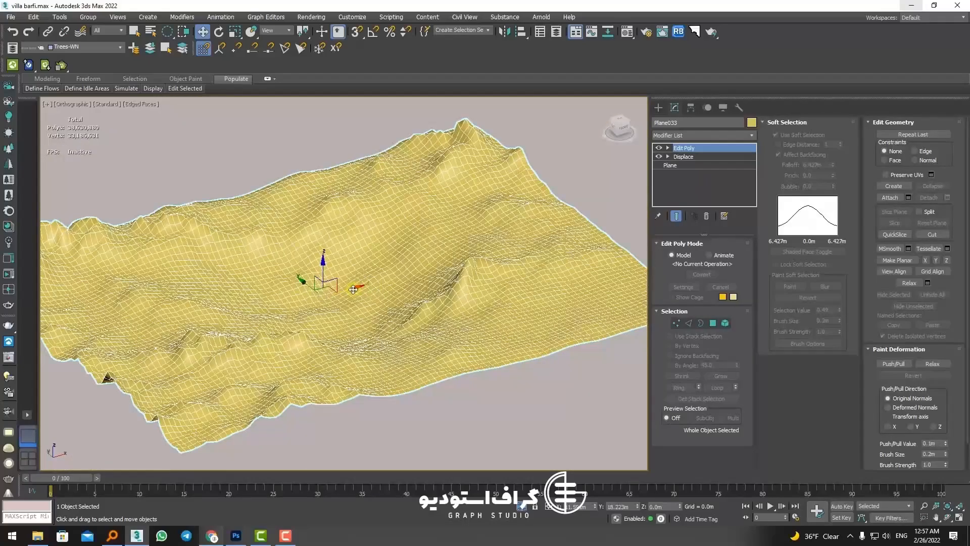
scroll(353, 290, up, 2)
scroll(405, 209, down, 2)
middle_drag(488, 278, 463, 291)
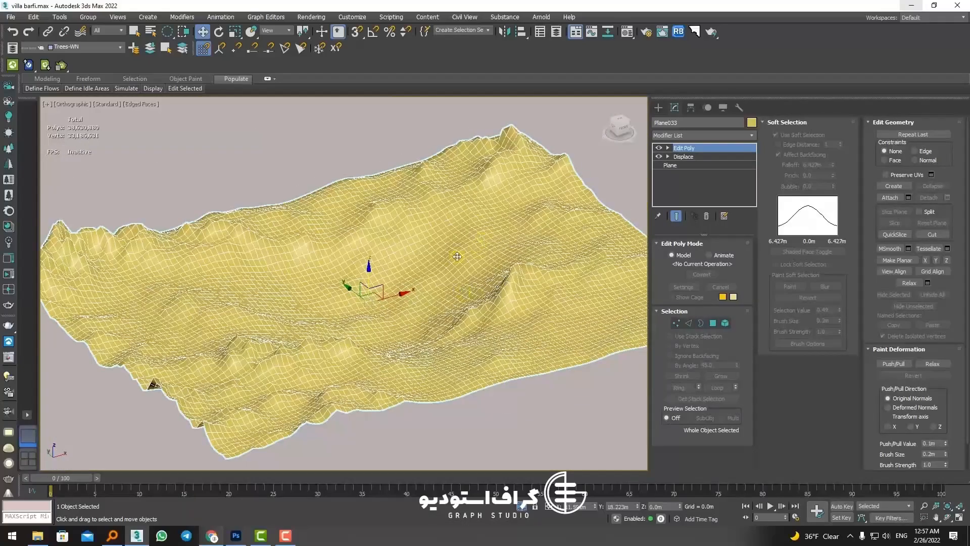
scroll(456, 256, up, 2)
scroll(389, 265, down, 2)
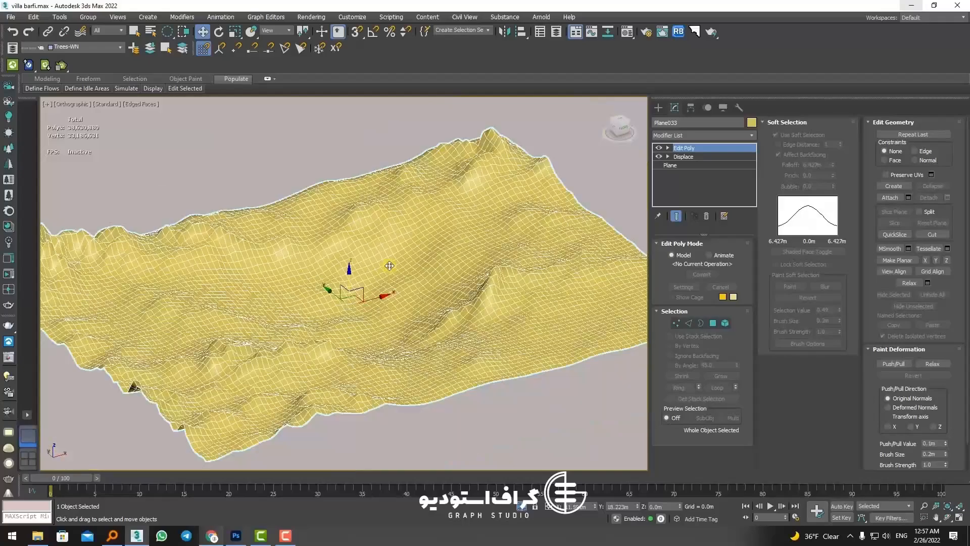
In a perspective view, soft-select a terrain polygon, lower the surrounding area with it, and leave polygon editing with nothing selected.
key(p)
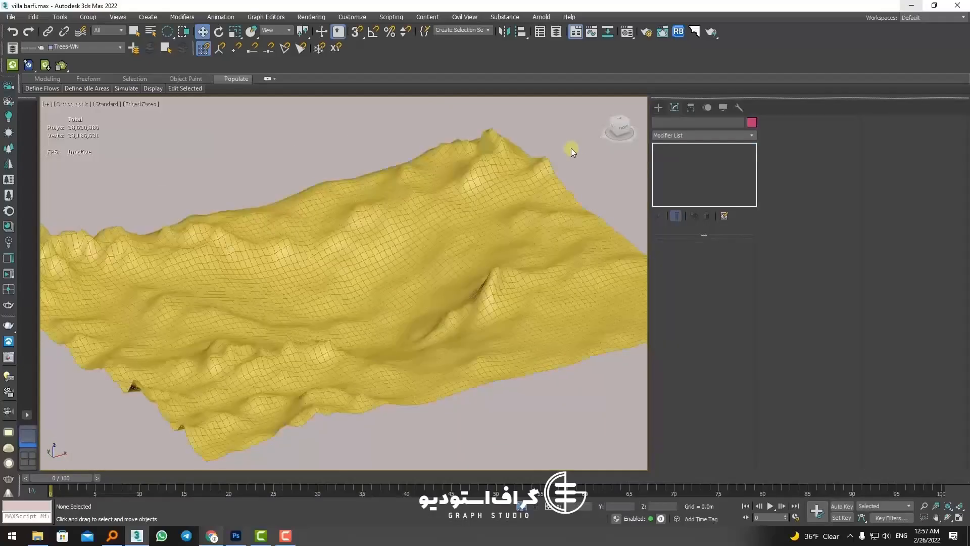
click(712, 323)
click(297, 271)
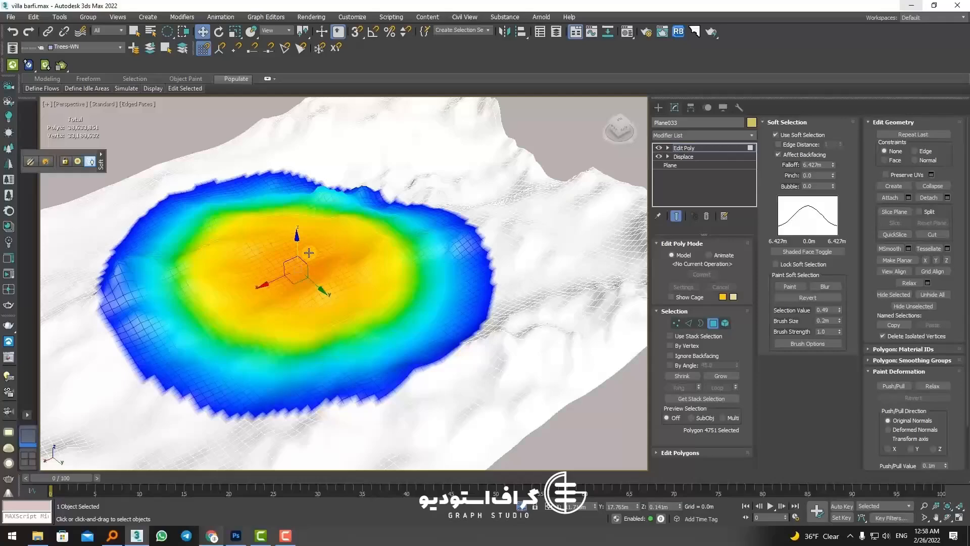
drag(299, 254, 294, 319)
key(ctrl+d)
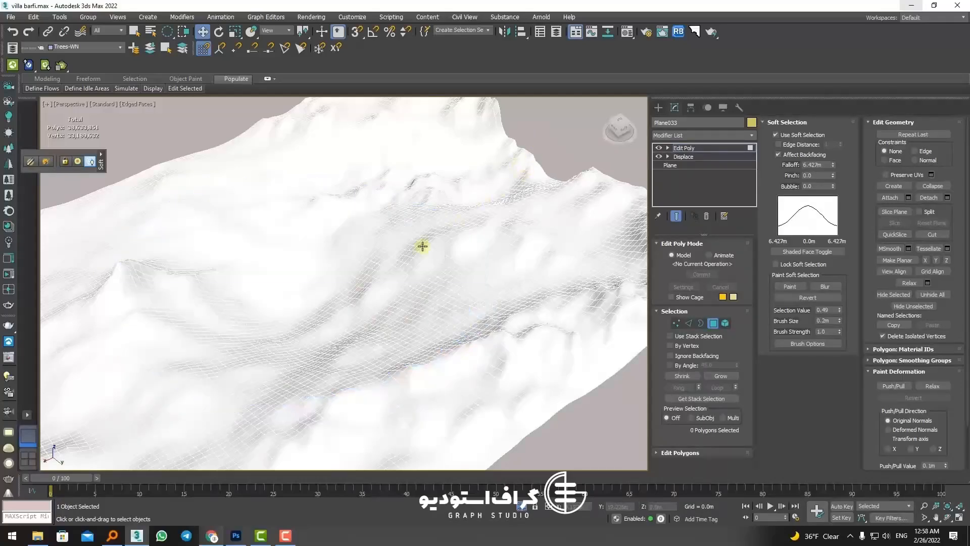
click(713, 323)
Raise mountains along the terrain's edges with Push/Pull painting, using a value of 0.571 m and a brush size of 6.029 m.
click(893, 123)
click(893, 137)
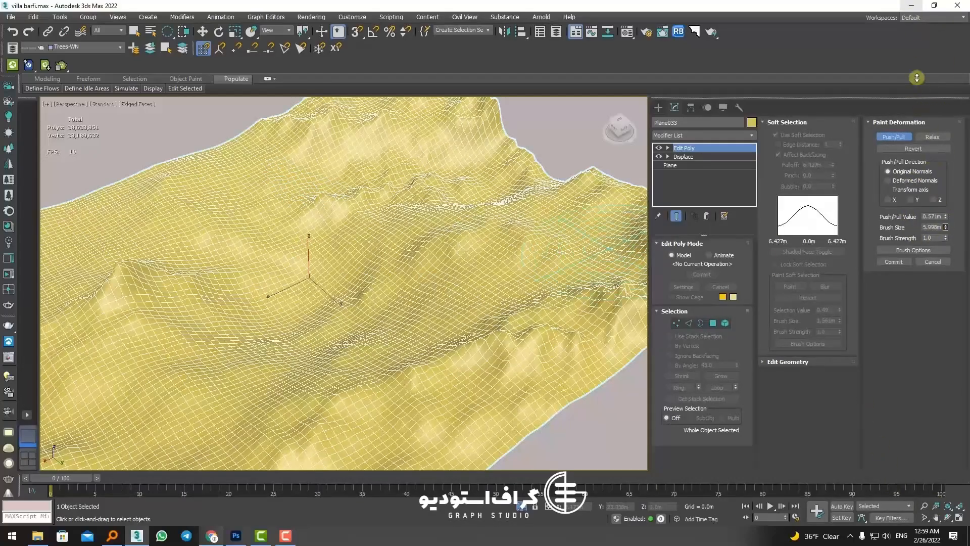
key(z)
scroll(366, 163, up, 5)
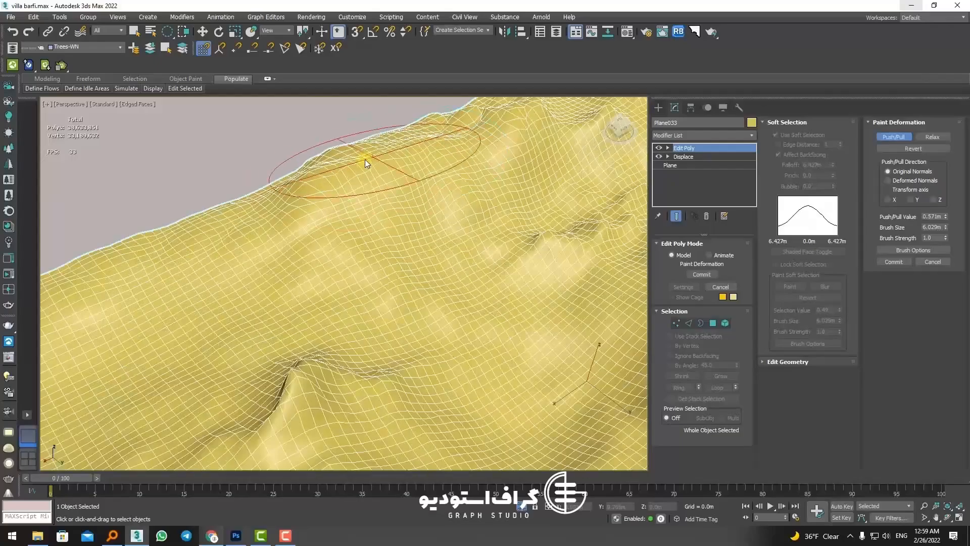
scroll(367, 163, down, 5)
scroll(561, 192, up, 3)
scroll(541, 194, down, 3)
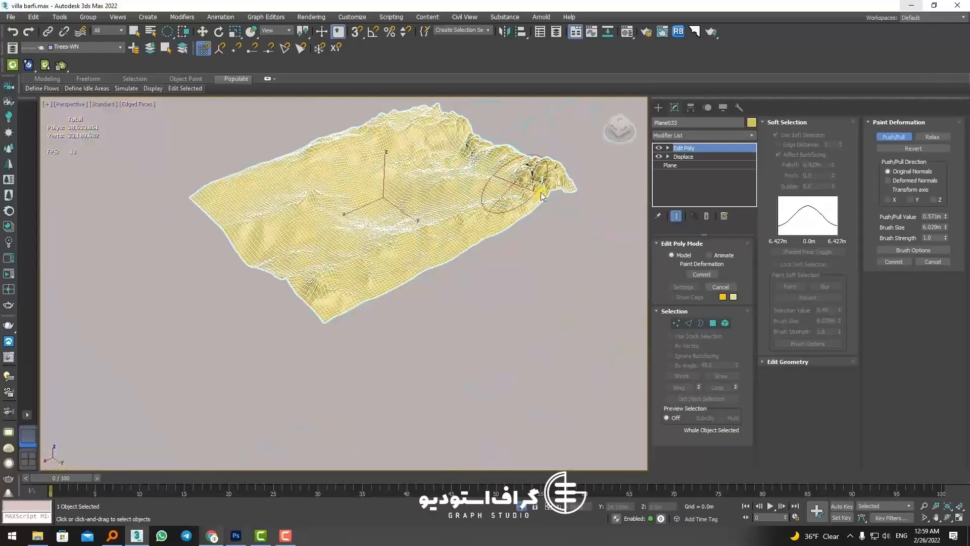
Paint further relief on the outer ridges with a Push/Pull value of 0.423 m and a brush size of 4.643 m.
scroll(525, 208, down, 2)
scroll(524, 210, up, 6)
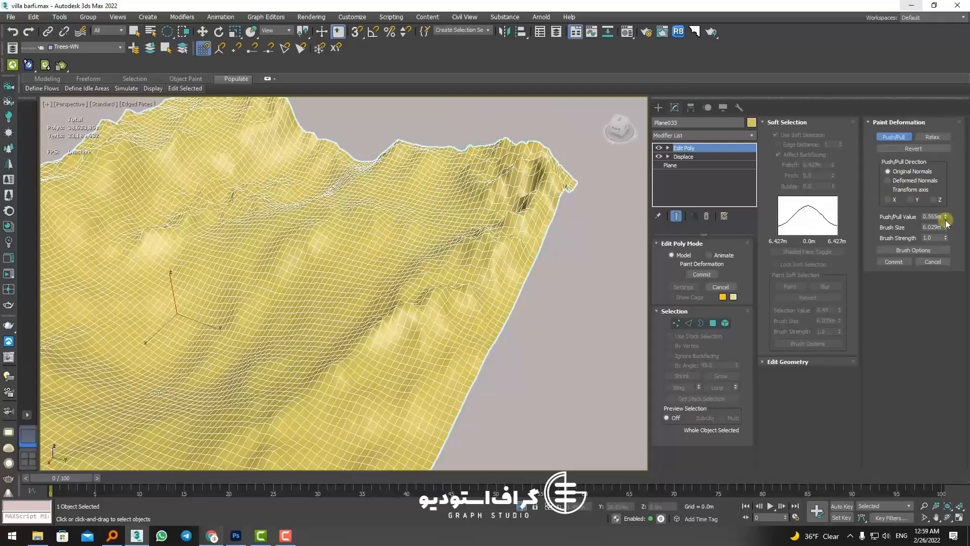
scroll(302, 162, down, 7)
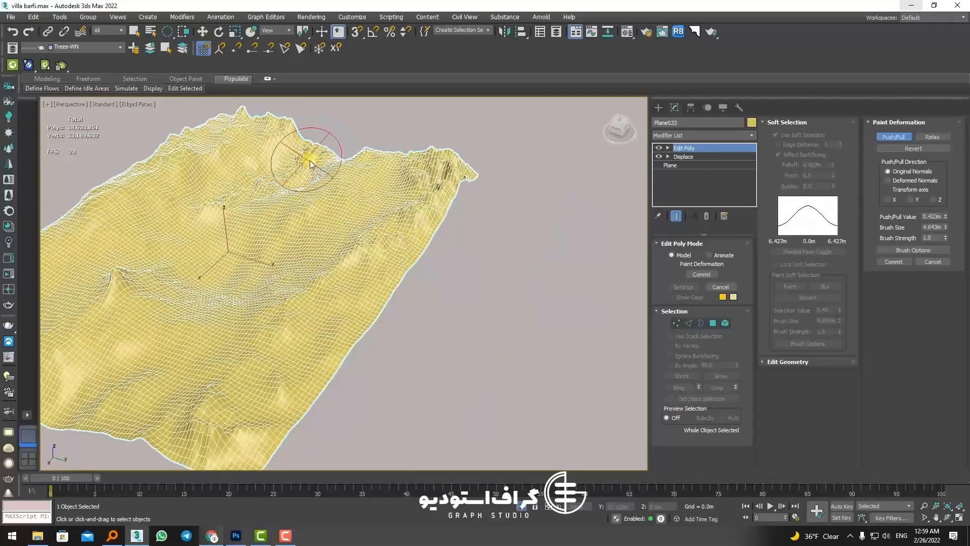
Move the HOME group into position on the terrain's central area.
key(w)
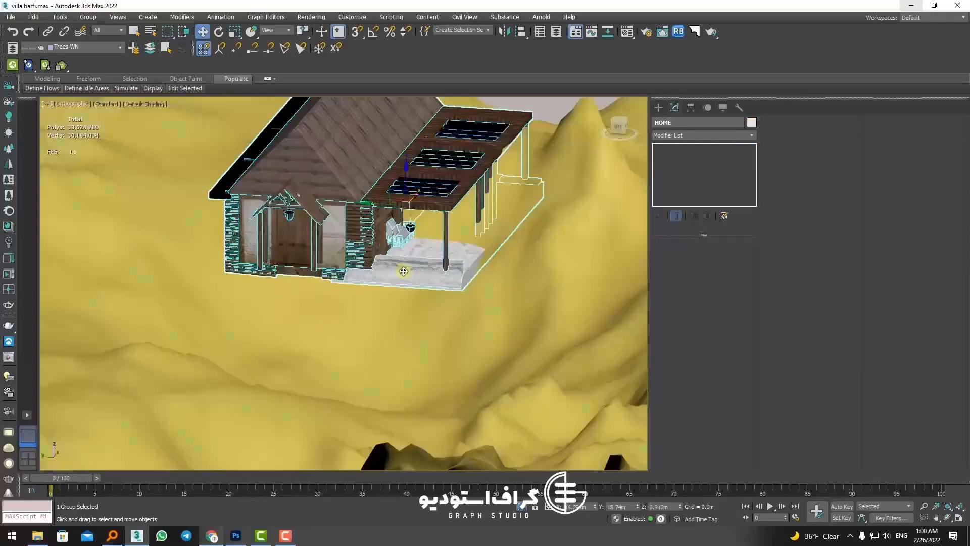
mouse_move(384, 253)
alt+middle_down()
mouse_move(462, 254)
mouse_move(454, 218)
mouse_move(359, 288)
alt+middle_up()
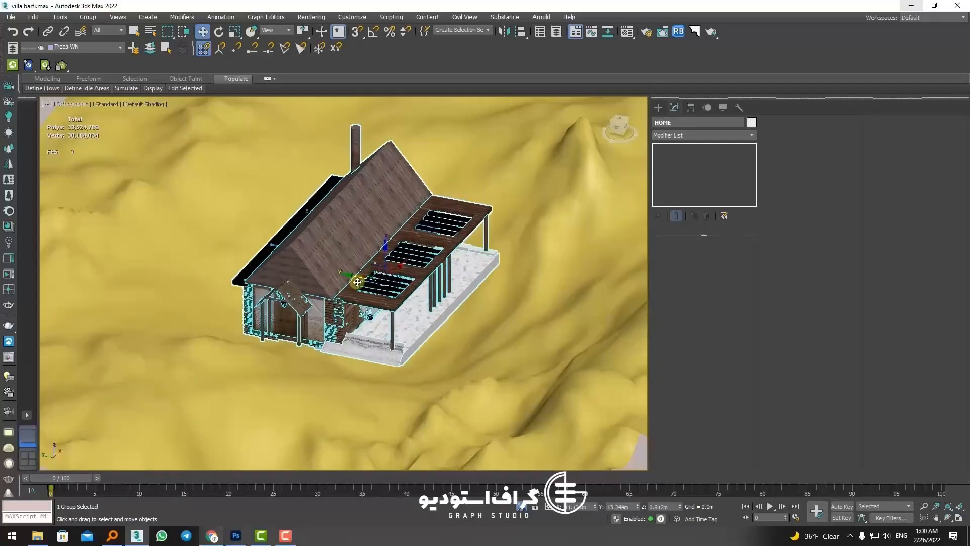
scroll(363, 349, down, 4)
alt+middle_drag(363, 349, 396, 322)
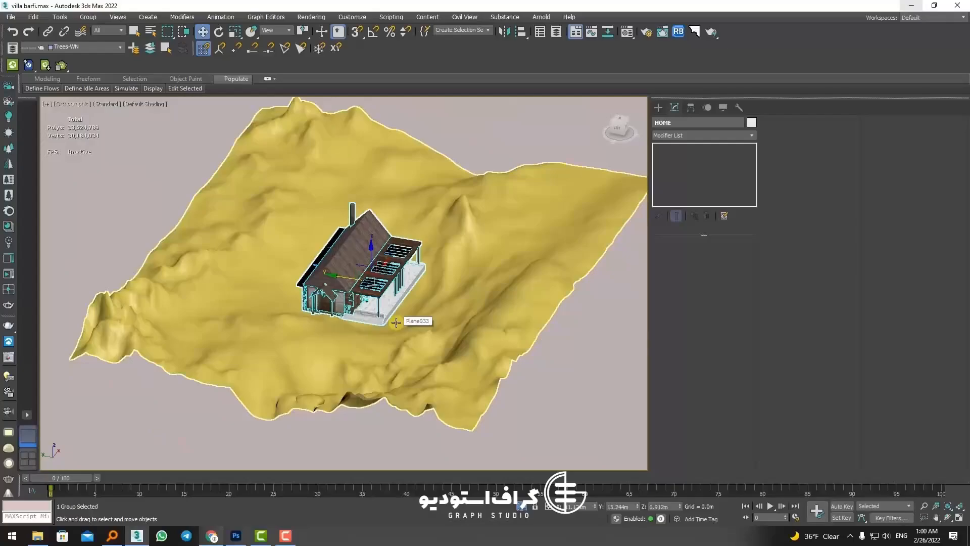
Frame the villa in a low corner perspective with safe frames shown, and create a physical camera from that view.
key(p)
scroll(396, 322, up, 5)
alt+middle_drag(292, 331, 314, 305)
scroll(321, 338, down, 3)
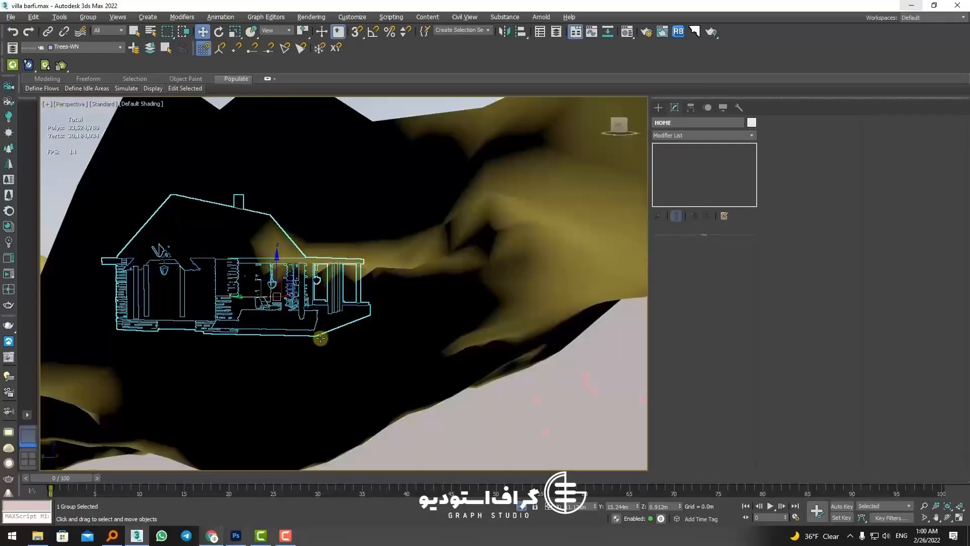
scroll(320, 338, up, 4)
key(shift+f)
middle_drag(310, 355, 402, 351)
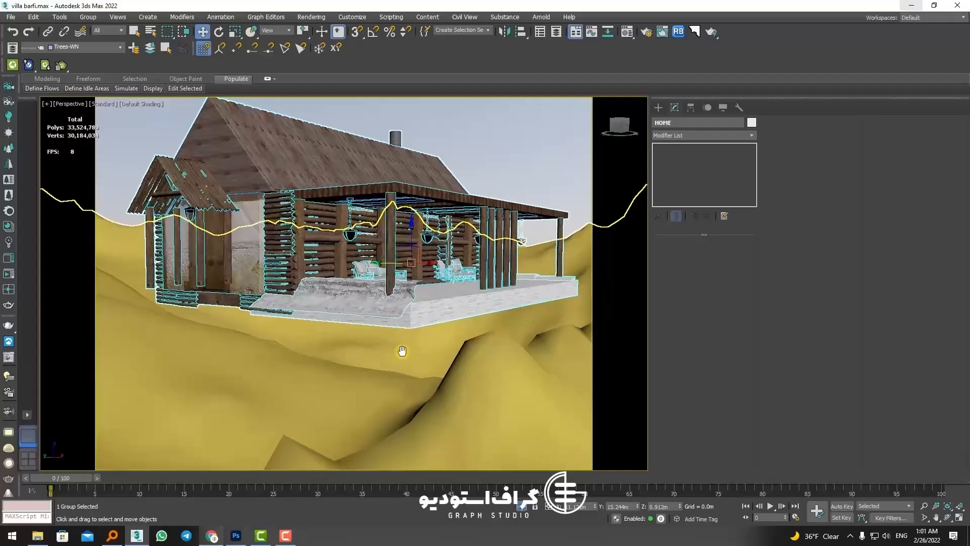
key(ctrl+c)
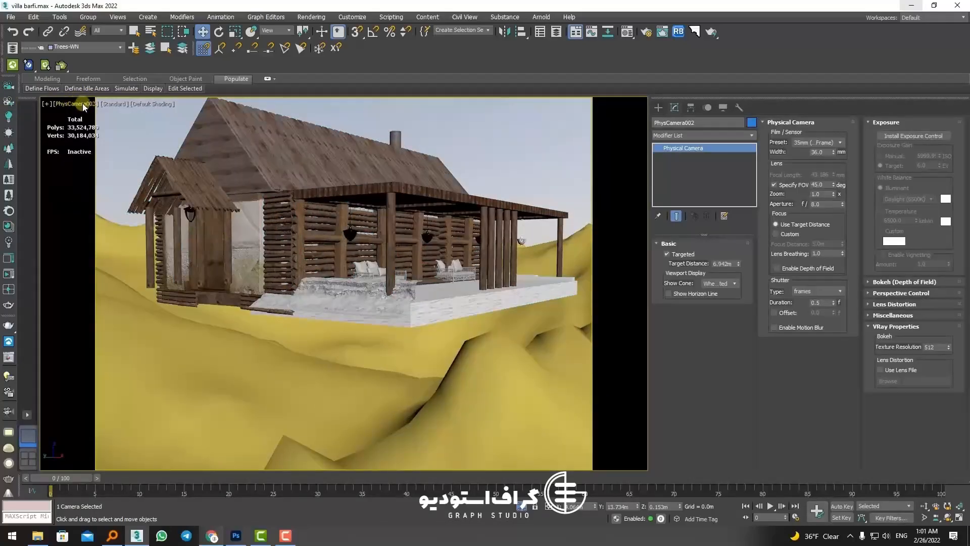
Check the new camera's placement relative to the villa and terrain from above, and return to the camera view.
key(t)
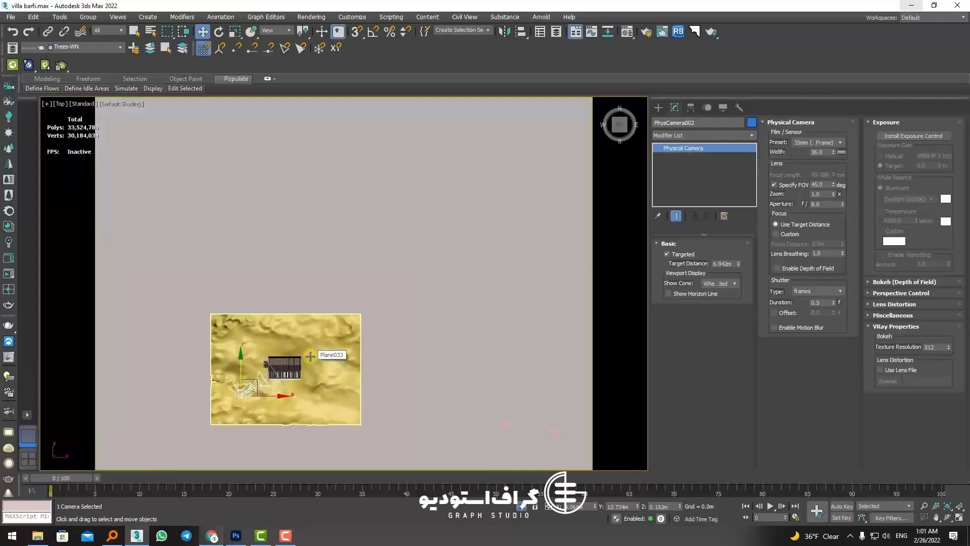
middle_drag(363, 333, 388, 321)
scroll(389, 317, up, 5)
scroll(316, 354, up, 3)
alt+middle_drag(316, 354, 334, 300)
key(c)
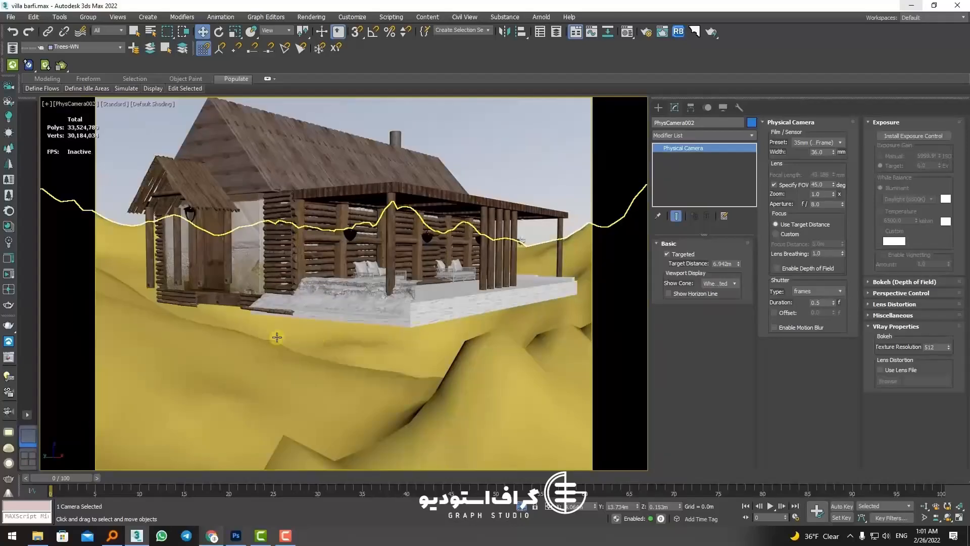
Select the terrain, check it around the villa in perspective, and return to the PhysCamera002 view.
click(277, 337)
key(p)
alt+middle_drag(298, 338, 408, 337)
key(c)
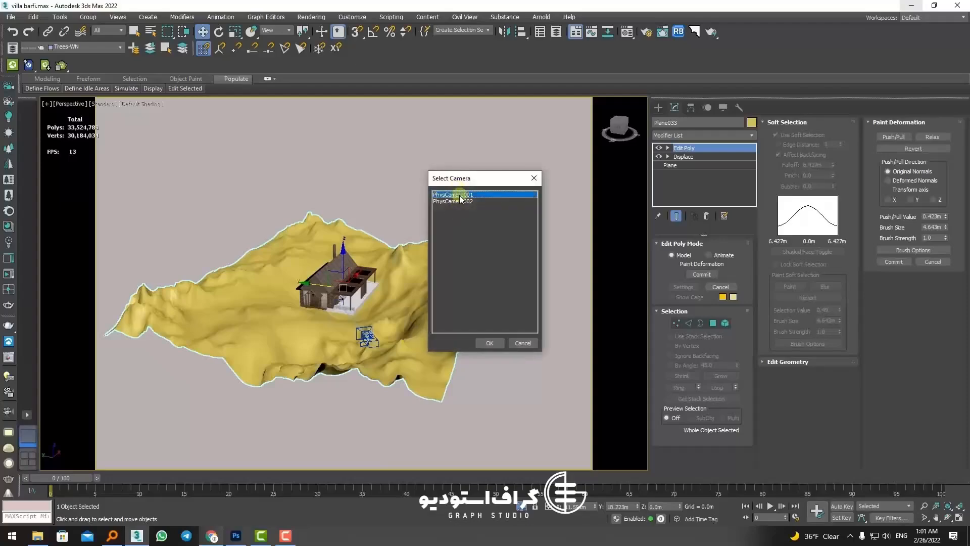
double_click(456, 202)
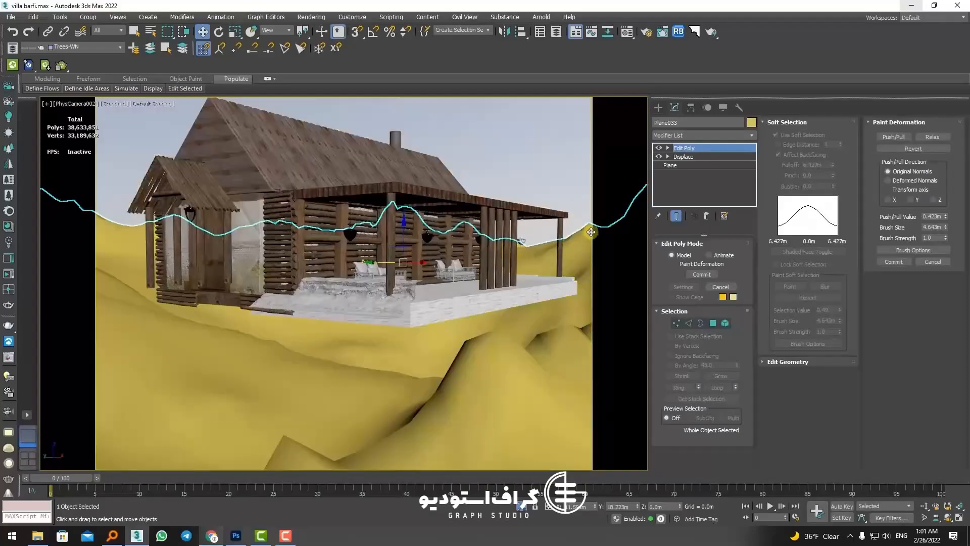
Smooth the sharp peak beyond the terrace and the ridge behind the villa with the Relax brush at 4.643 m.
key(p)
alt+middle_drag(591, 240, 494, 278)
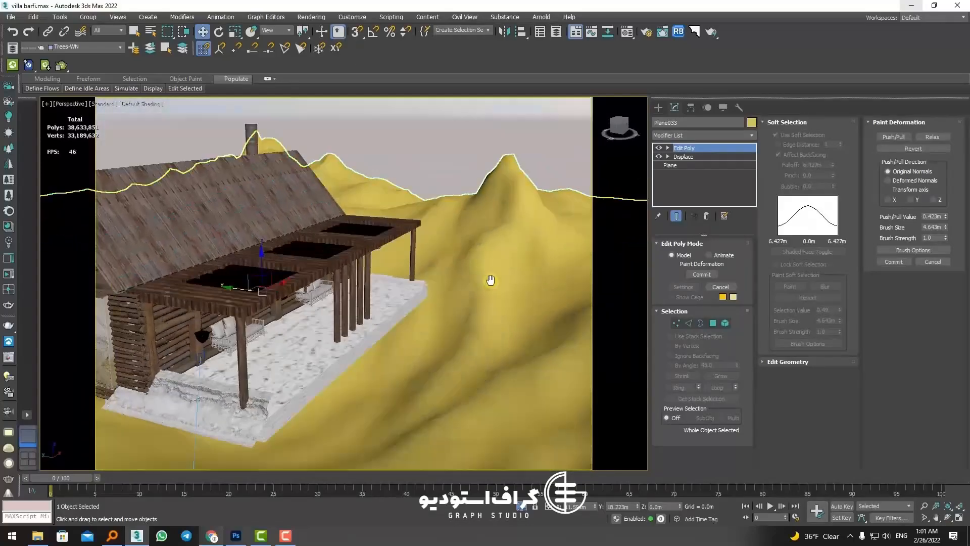
scroll(494, 277, down, 3)
alt+middle_drag(593, 287, 530, 287)
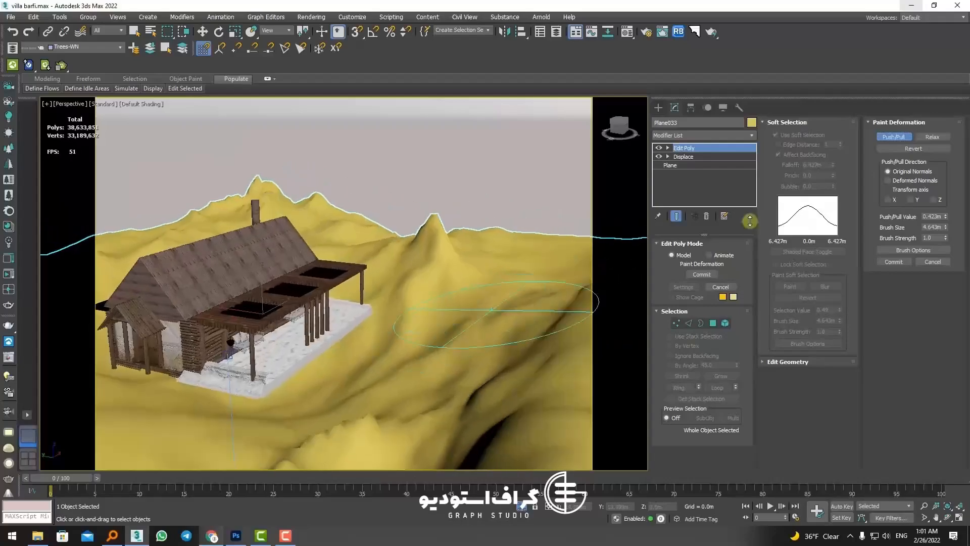
click(932, 137)
alt+middle_drag(455, 243, 432, 240)
mouse_move(432, 241)
mouse_down()
mouse_move(414, 323)
mouse_move(435, 252)
mouse_up()
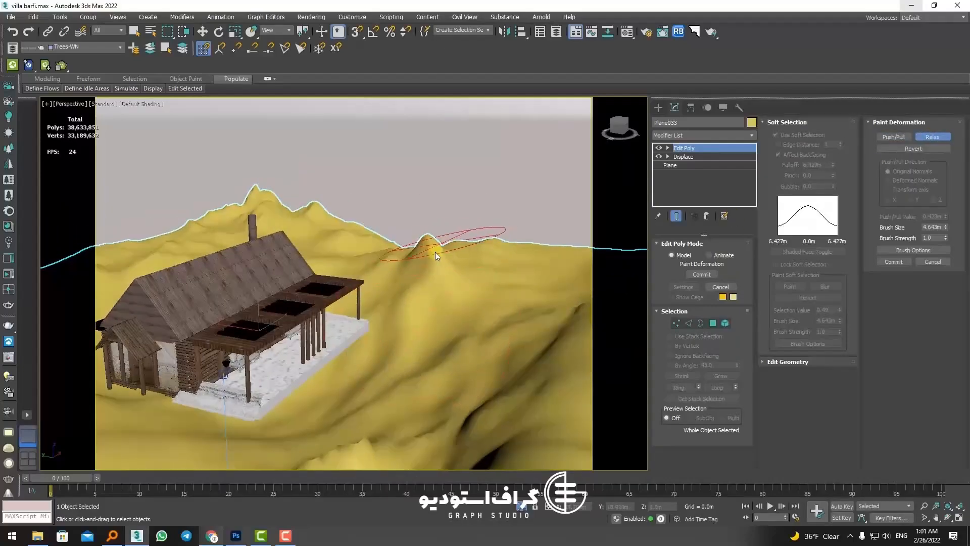
drag(220, 210, 194, 201)
Paint the ground up toward the terrace's front edge with Push/Pull and a brush size of 1.532 m.
scroll(375, 252, down, 6)
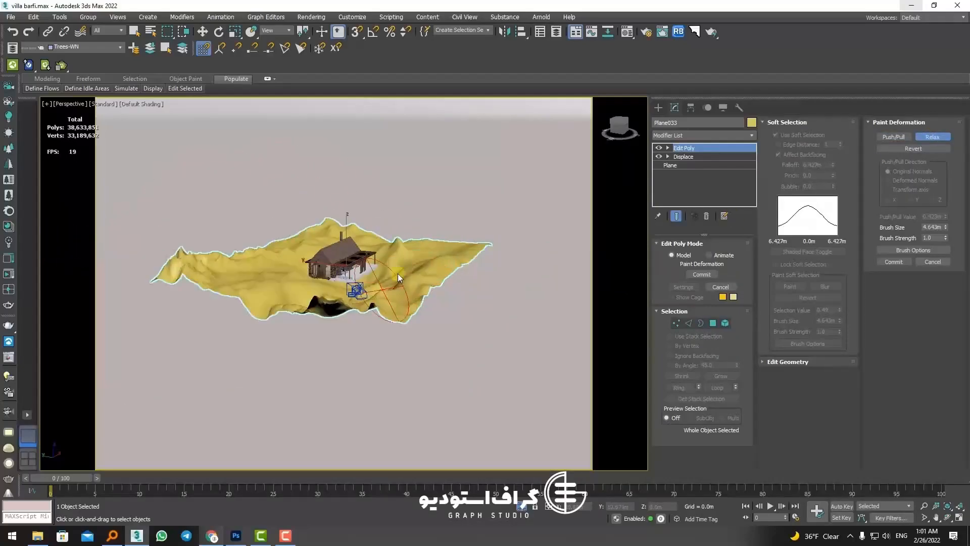
scroll(224, 253, up, 5)
scroll(323, 304, down, 1)
scroll(272, 304, down, 3)
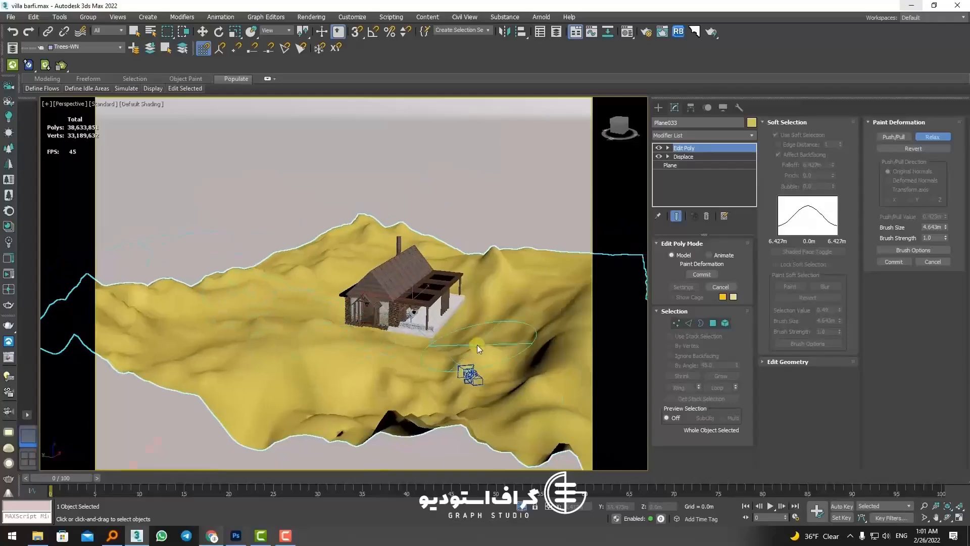
scroll(454, 344, up, 3)
click(893, 136)
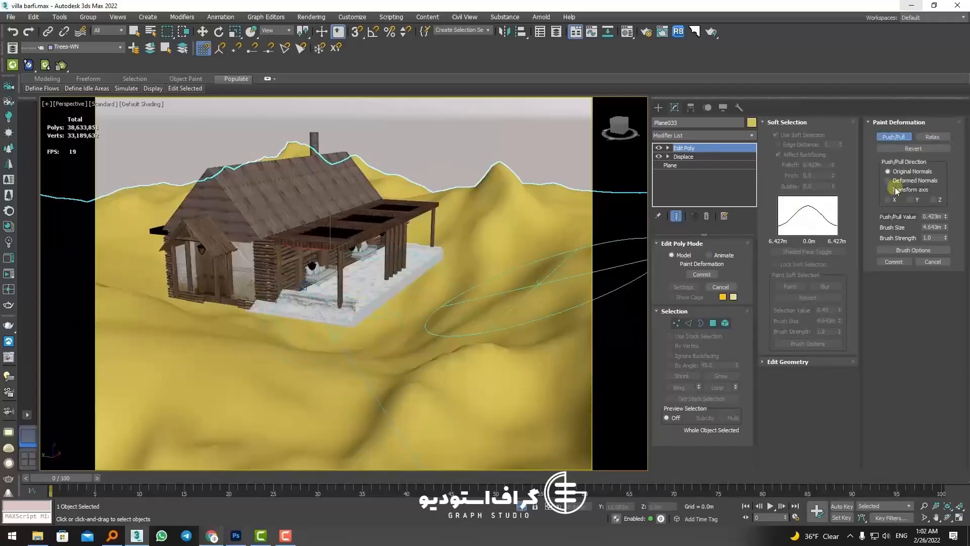
drag(947, 228, 938, 266)
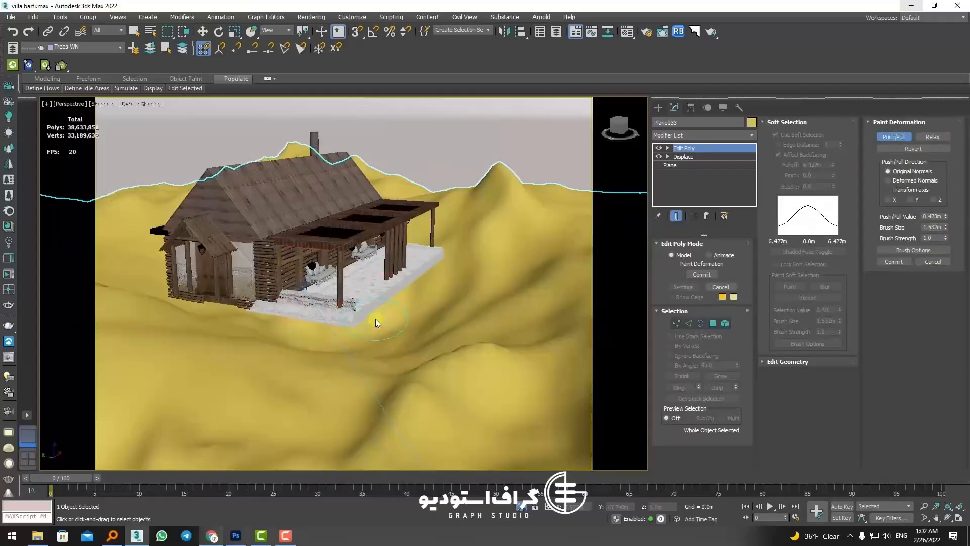
scroll(394, 299, up, 4)
alt+middle_drag(214, 364, 293, 301)
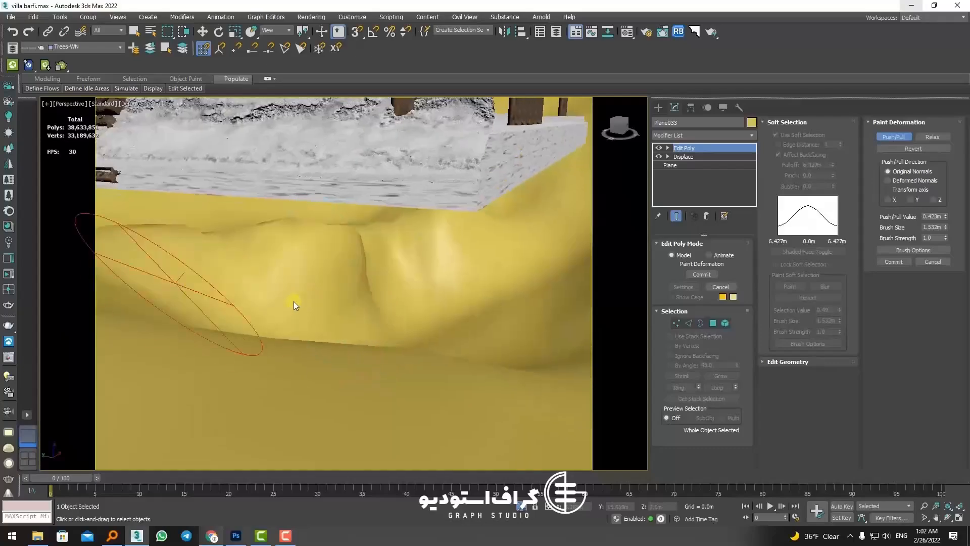
alt+middle_drag(392, 310, 383, 326)
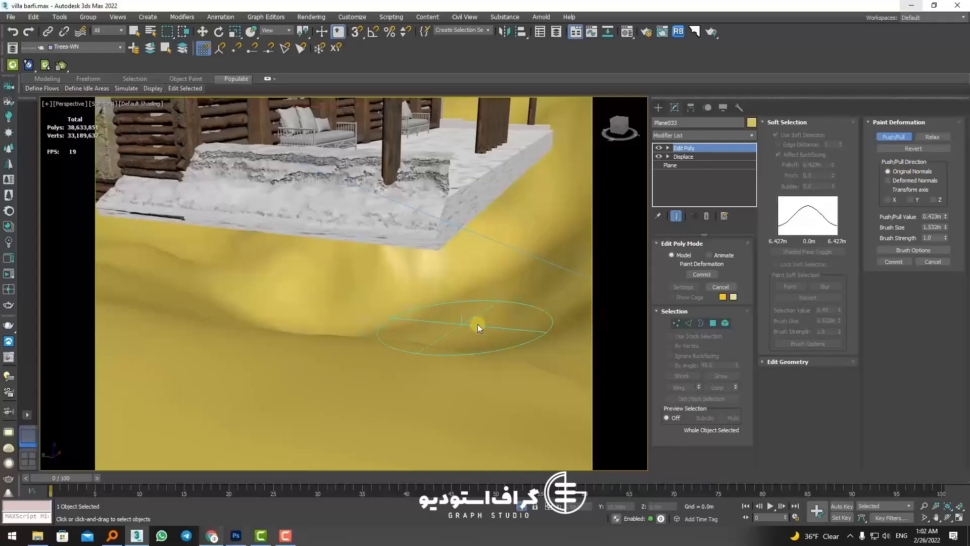
Undo the last stroke and raise the ground around the terrace's front corner with Push/Pull along the Z axis.
key(ctrl+z)
click(932, 199)
mouse_move(426, 327)
mouse_down()
mouse_move(371, 320)
mouse_move(387, 323)
mouse_move(439, 273)
mouse_move(423, 261)
mouse_move(305, 260)
mouse_move(359, 272)
mouse_move(341, 306)
mouse_up()
scroll(341, 306, down, 5)
mouse_move(400, 289)
mouse_down()
mouse_move(466, 250)
mouse_move(463, 239)
mouse_move(335, 301)
mouse_move(477, 268)
mouse_move(300, 310)
mouse_move(393, 303)
mouse_move(390, 312)
mouse_move(326, 290)
mouse_move(132, 275)
mouse_move(329, 289)
mouse_up()
mouse_move(329, 289)
alt+middle_down()
mouse_move(412, 275)
mouse_move(344, 327)
mouse_move(366, 345)
alt+middle_up()
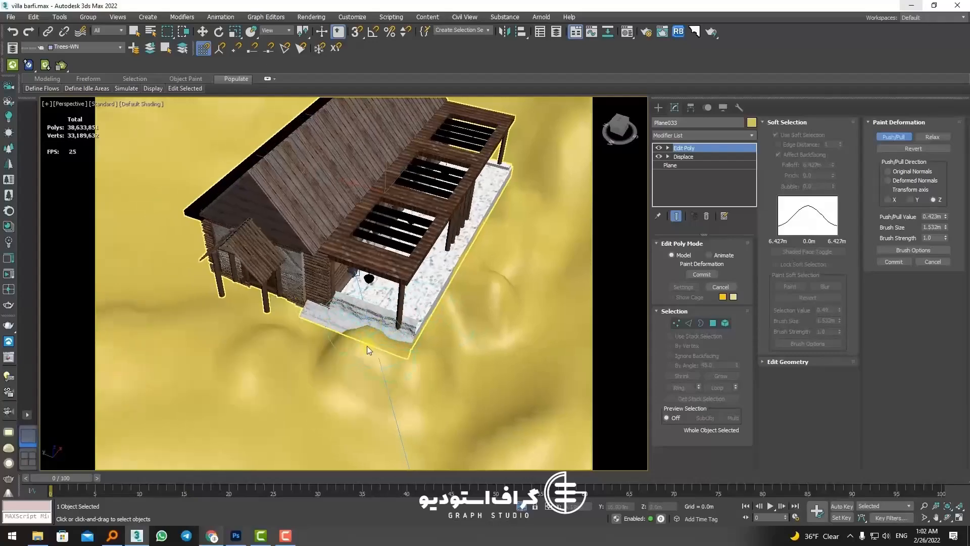
Even out the ground along the terrace's front and long side using a Push/Pull value of 0.249 m.
mouse_move(318, 333)
mouse_down()
mouse_move(444, 355)
mouse_move(351, 355)
mouse_move(417, 353)
mouse_up()
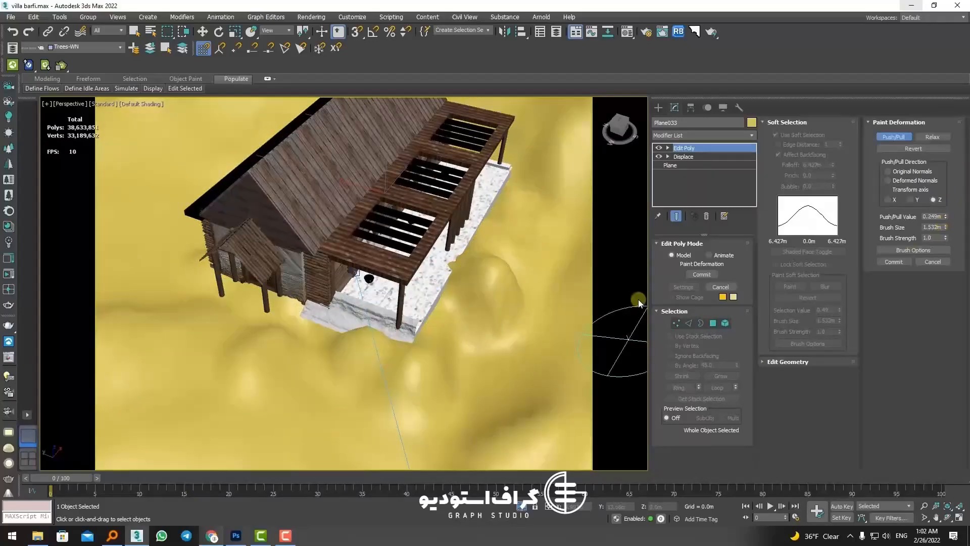
alt+drag(336, 362, 495, 284)
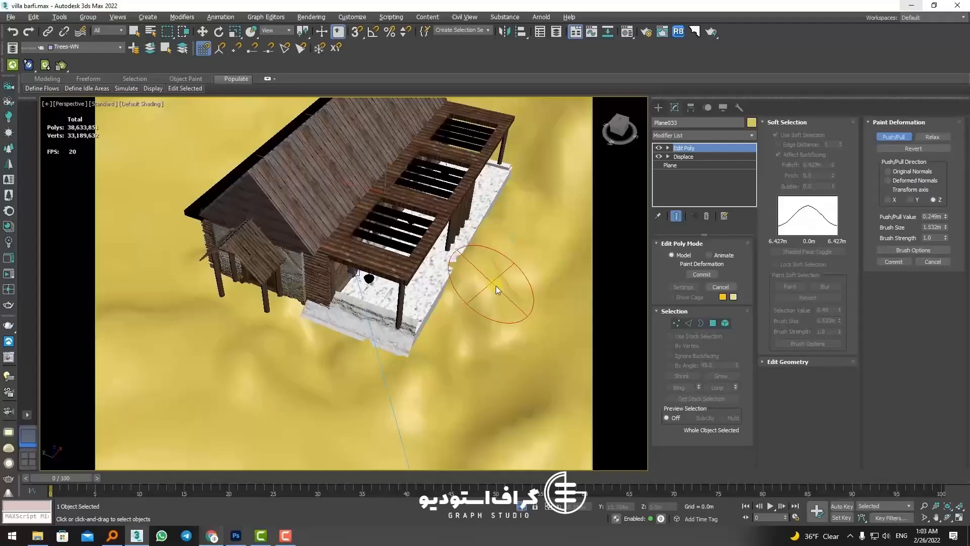
alt+middle_drag(495, 286, 490, 266)
middle_drag(539, 221, 460, 294)
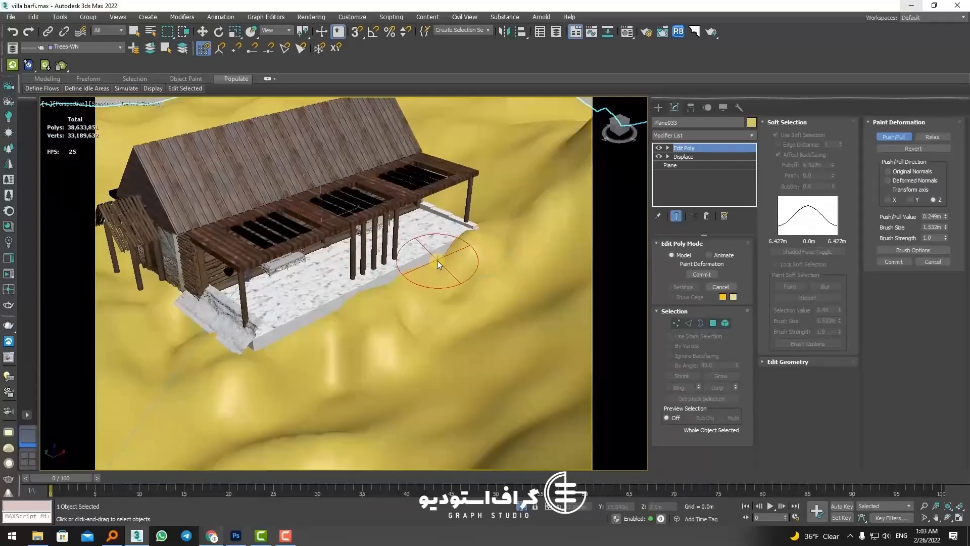
Paint the ground up around the villa's rear end wall with Push/Pull and a 1.532 m brush.
mouse_move(423, 274)
alt+middle_down()
mouse_move(272, 367)
mouse_move(292, 325)
mouse_move(274, 344)
mouse_move(271, 376)
mouse_move(308, 355)
mouse_move(304, 346)
mouse_move(287, 354)
mouse_move(394, 340)
mouse_move(454, 311)
alt+middle_up()
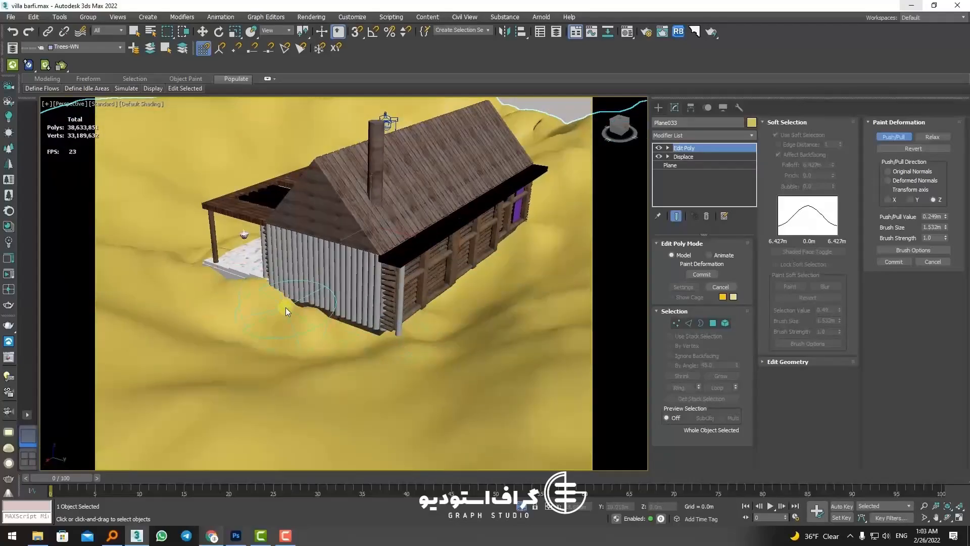
mouse_move(381, 341)
alt+middle_down()
mouse_move(371, 342)
mouse_move(384, 311)
mouse_move(475, 314)
mouse_move(396, 304)
mouse_move(353, 315)
mouse_move(264, 297)
mouse_move(345, 344)
mouse_move(318, 331)
mouse_move(279, 290)
alt+middle_up()
scroll(279, 289, up, 5)
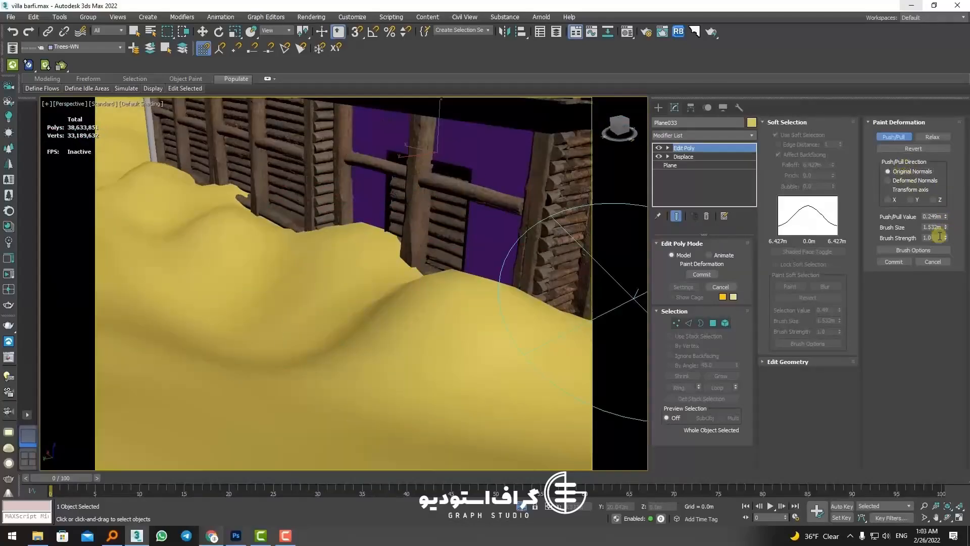
Paint the ground against the villa's back wall along original normals, reducing the Push/Pull value to 0.117 m.
mouse_move(331, 289)
mouse_down()
mouse_move(261, 238)
mouse_move(432, 267)
mouse_move(441, 280)
mouse_move(406, 277)
mouse_up()
scroll(450, 293, down, 4)
mouse_move(450, 295)
middle_down()
mouse_move(328, 304)
mouse_move(401, 314)
mouse_move(347, 312)
middle_up()
alt+middle_drag(392, 383, 407, 355)
scroll(399, 365, down, 6)
scroll(429, 352, up, 3)
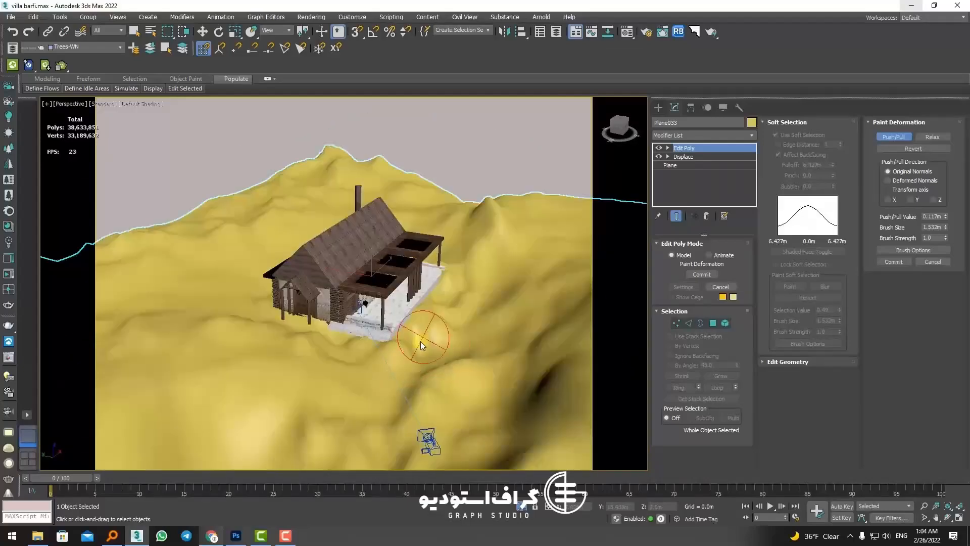
Refine the ground around the villa's entrance and terrace with a Push/Pull value of 0.019 m, and finish painting.
scroll(427, 325, up, 2)
scroll(387, 319, up, 2)
middle_drag(329, 331, 381, 357)
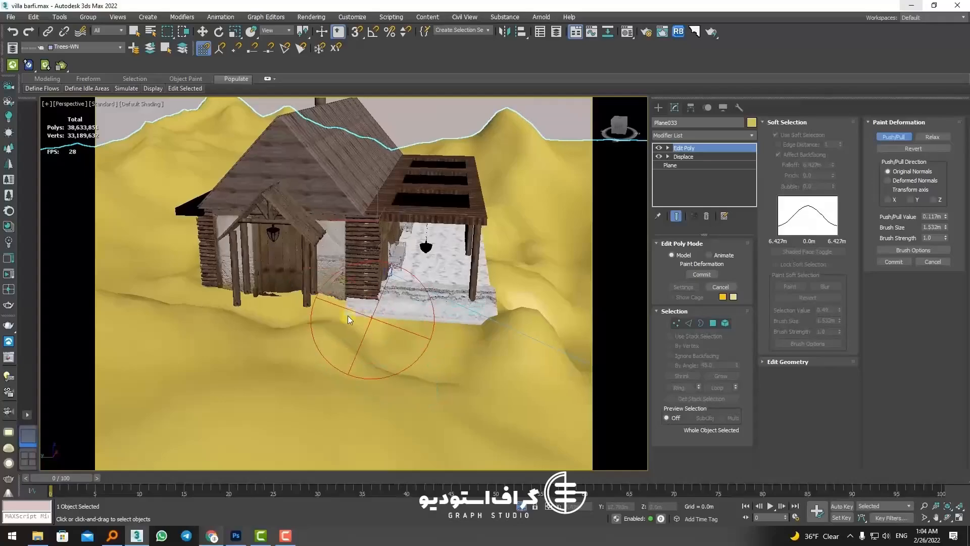
alt+middle_drag(348, 315, 383, 347)
scroll(383, 348, up, 2)
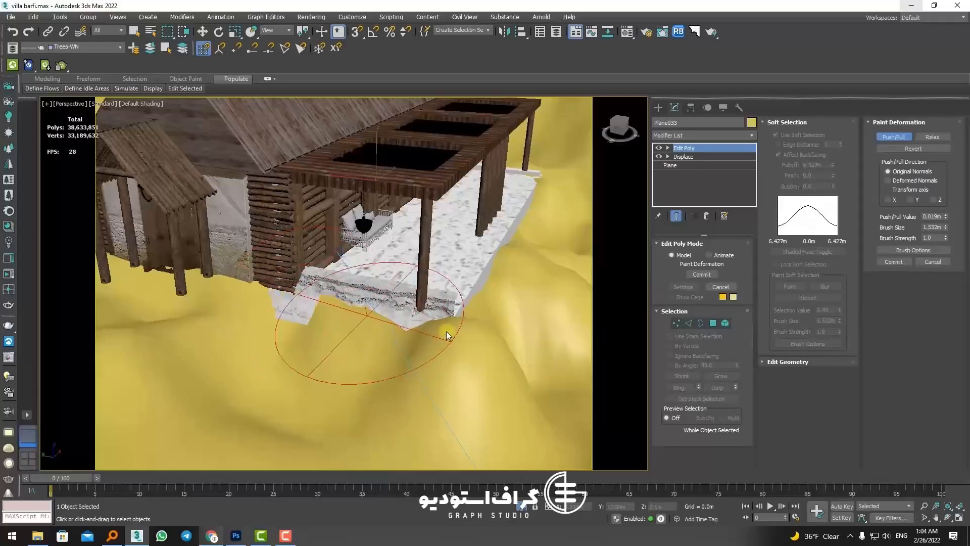
alt+middle_drag(467, 331, 563, 259)
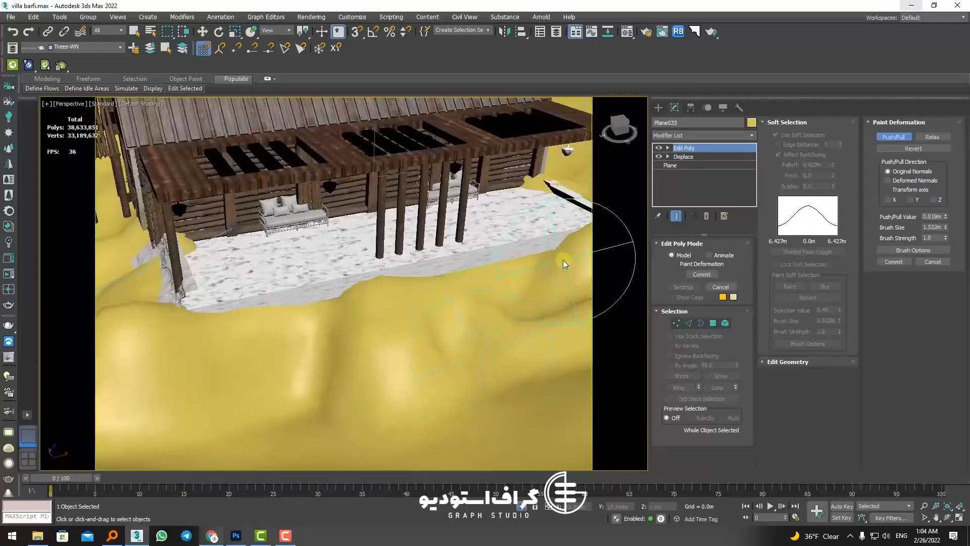
click(898, 137)
Examine how the terrain meets the villa's walls, porch posts and terrace from several sides.
scroll(368, 308, down, 6)
alt+middle_drag(368, 308, 530, 319)
scroll(345, 264, up, 5)
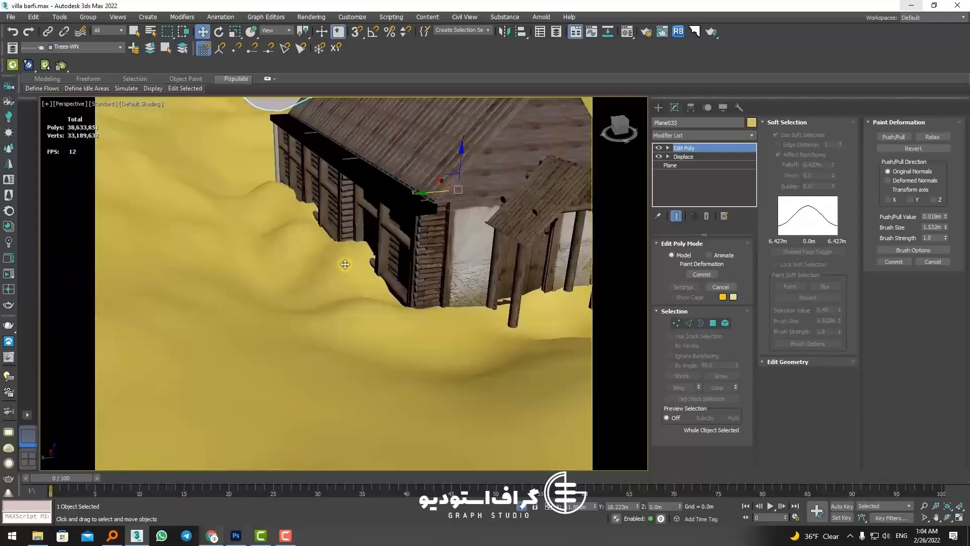
alt+middle_drag(279, 180, 247, 195)
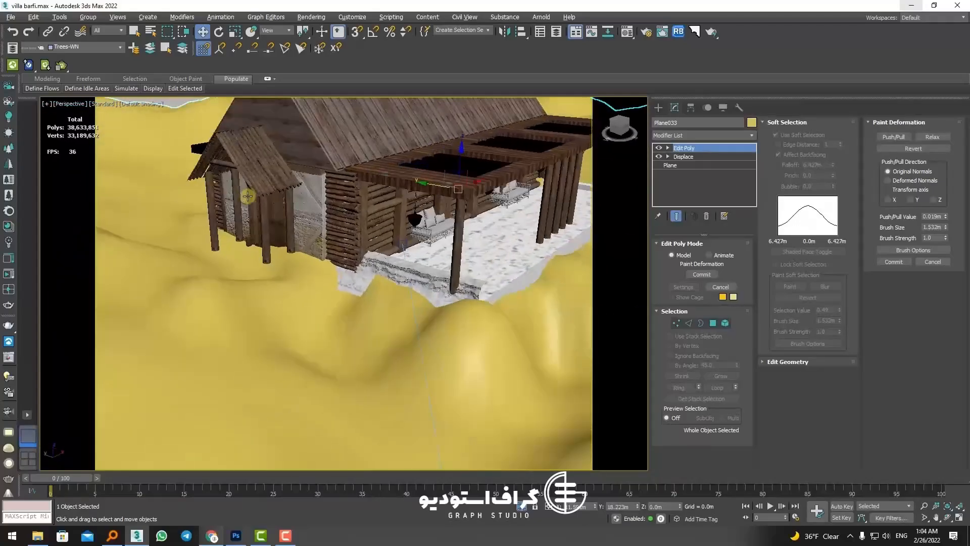
scroll(298, 261, down, 4)
middle_drag(299, 260, 362, 338)
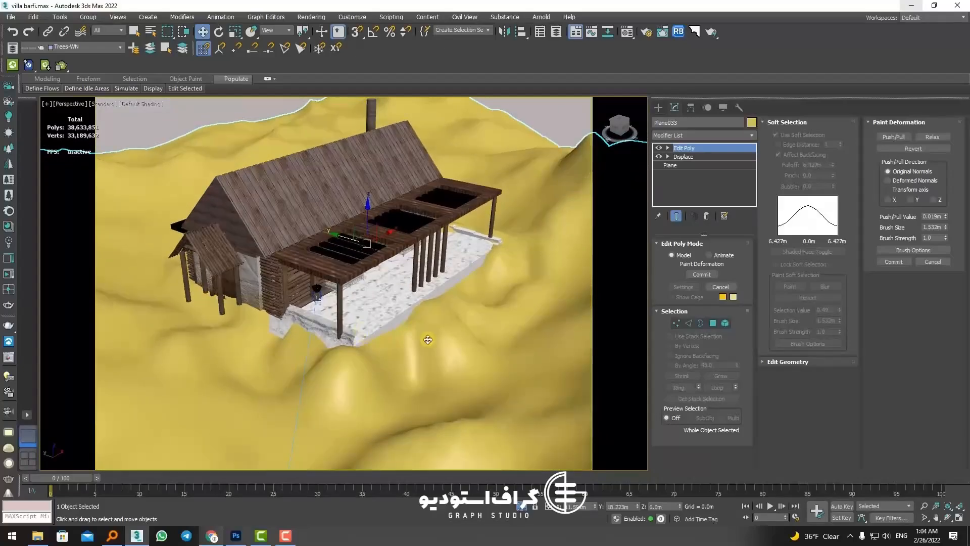
Move the HOME group off the sculpted building site toward the terrain's back edge.
right_click(362, 216)
click(350, 238)
scroll(317, 293, up, 6)
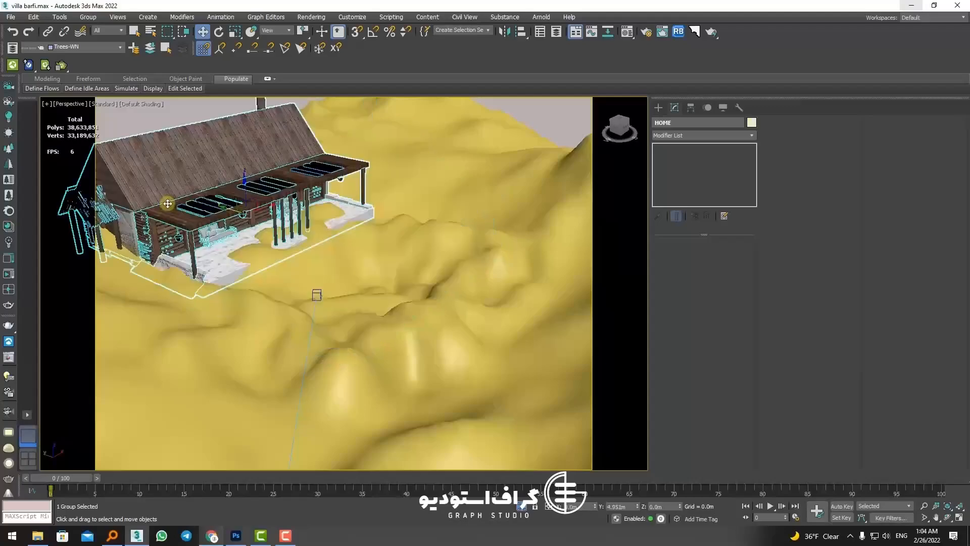
scroll(447, 339, up, 1)
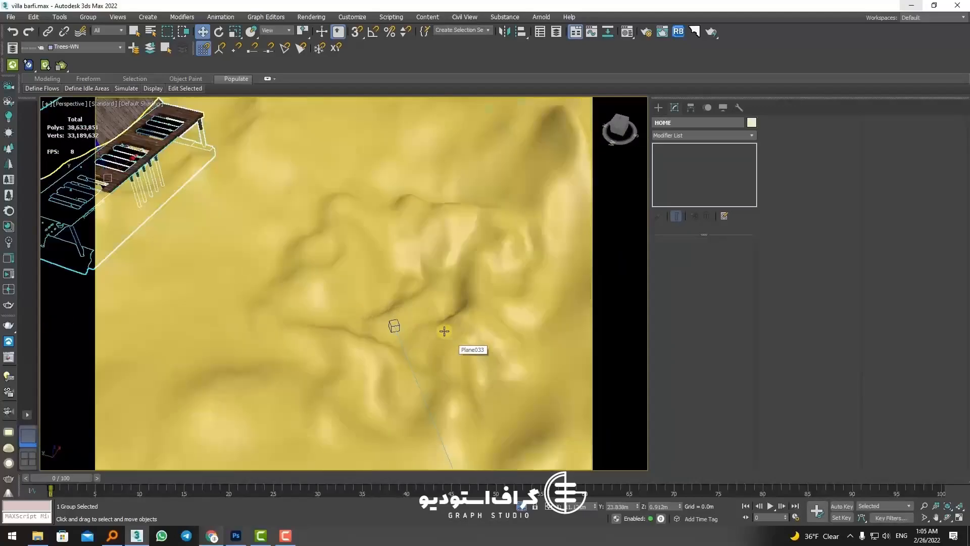
scroll(461, 288, up, 1)
scroll(480, 282, down, 2)
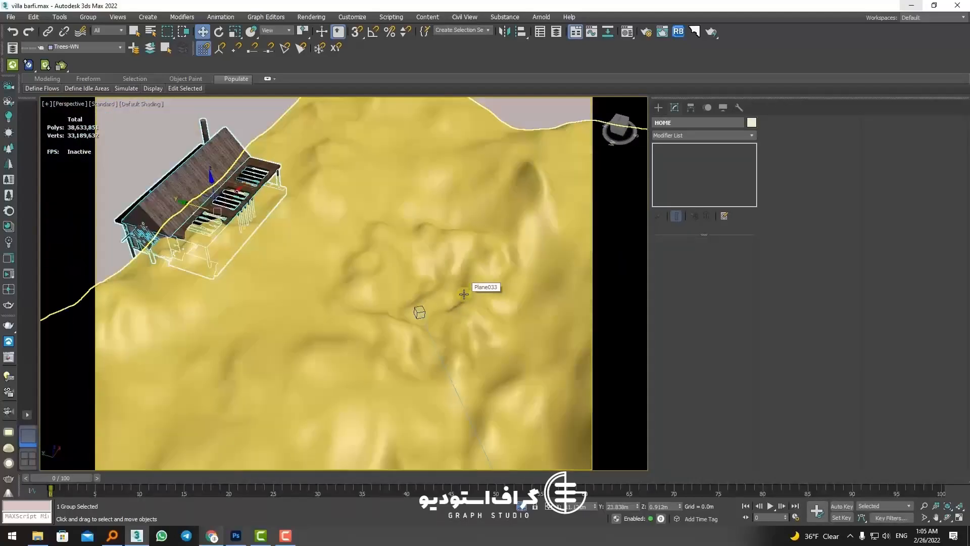
scroll(457, 294, up, 2)
scroll(458, 318, down, 1)
scroll(458, 318, down, 2)
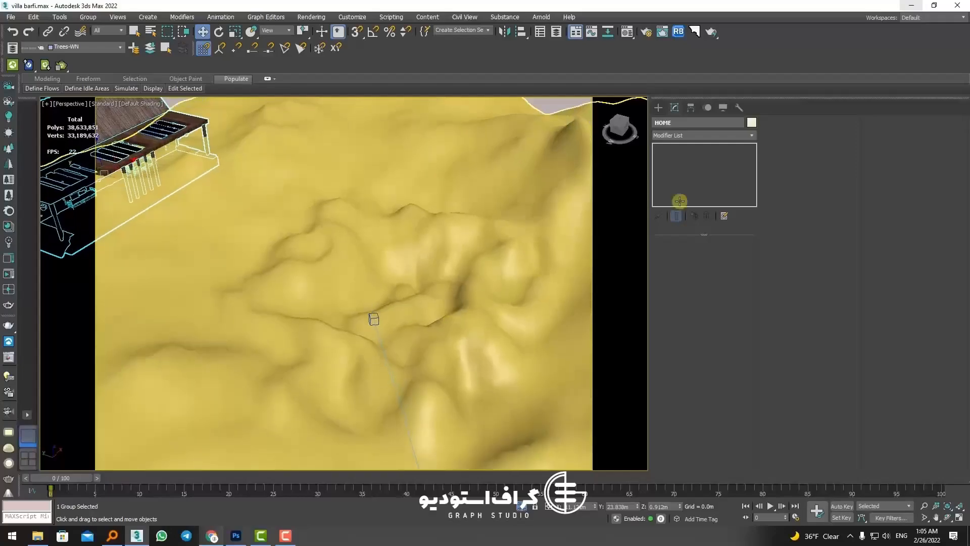
Select the terrain and add another Edit Poly modifier to it.
key(t)
scroll(447, 289, down, 3)
click(429, 327)
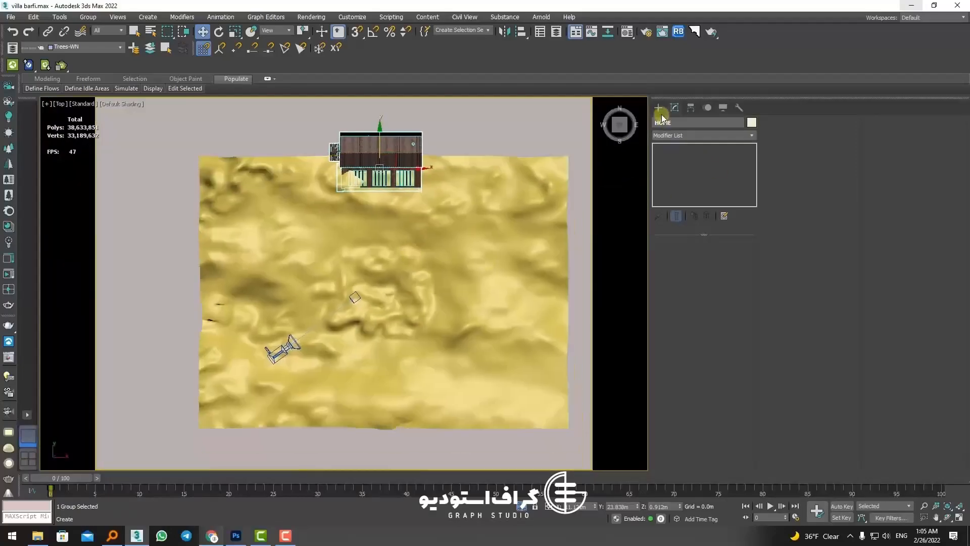
click(658, 108)
click(675, 108)
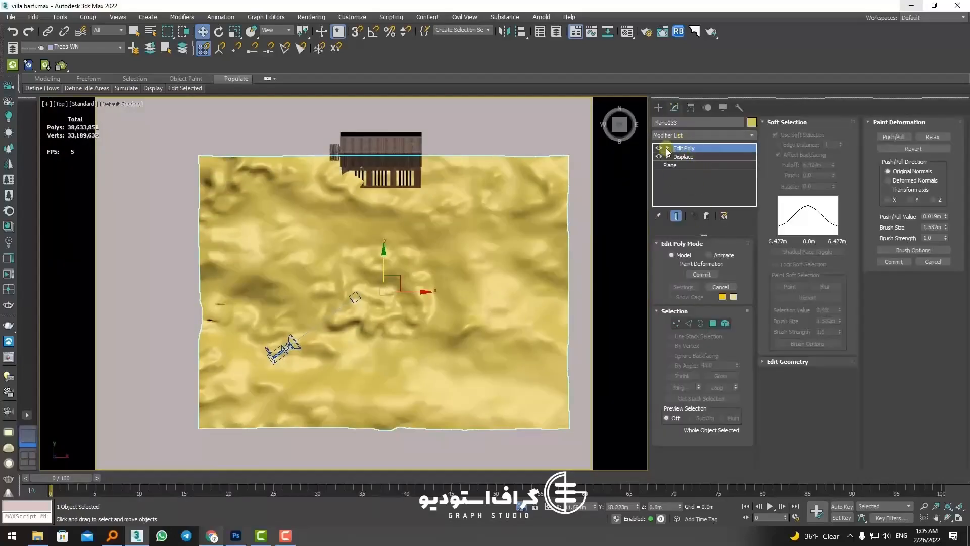
alt+middle_drag(415, 252, 381, 273)
scroll(405, 316, up, 3)
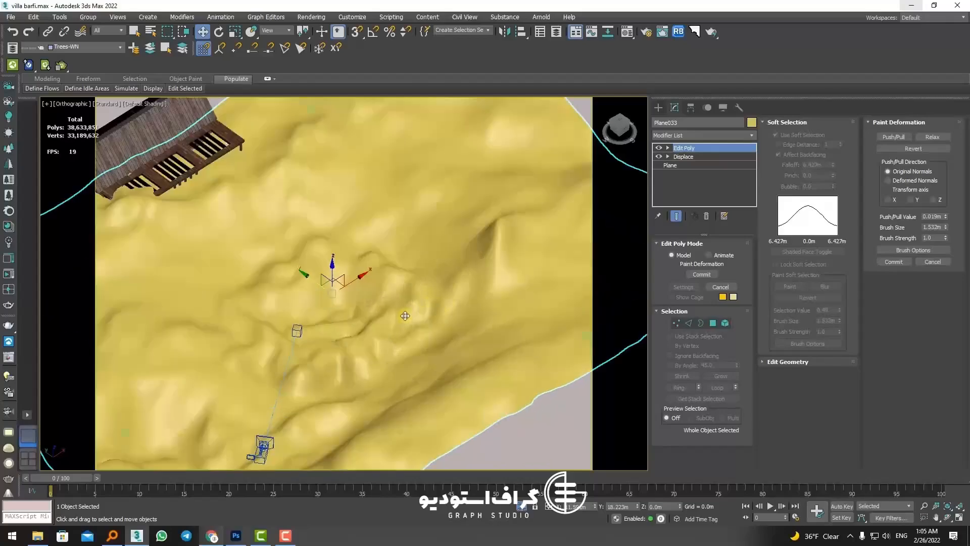
key(t)
click(675, 135)
scroll(675, 135, up, 2)
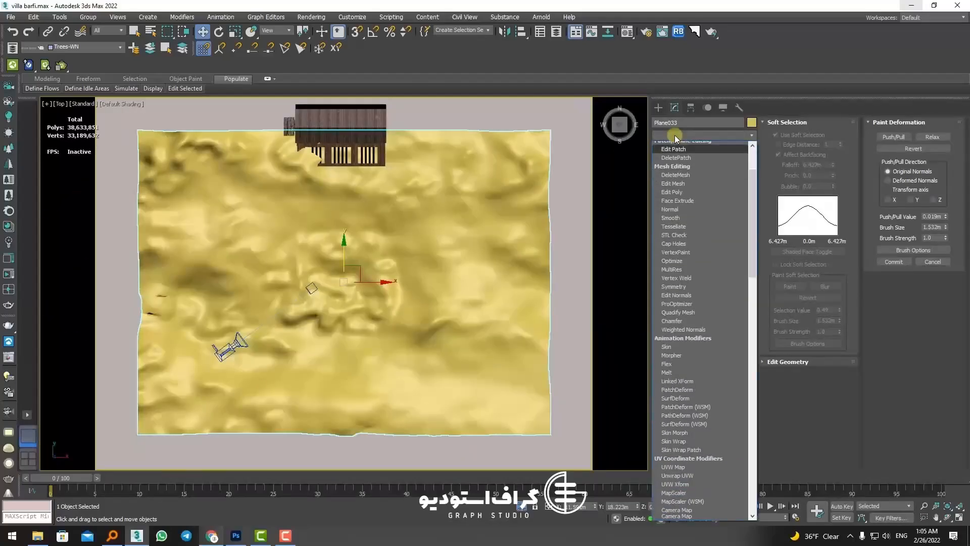
click(672, 188)
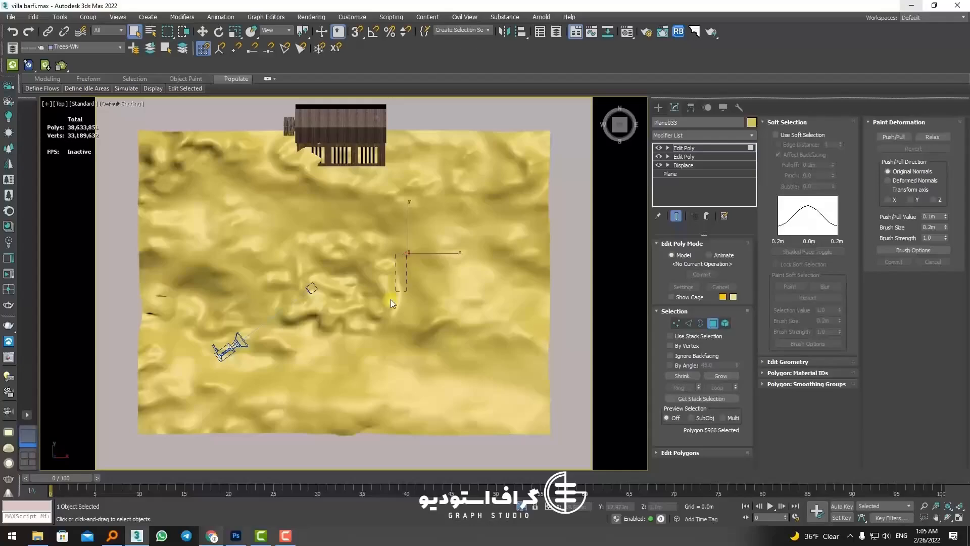
Select the rectangular block of terrain polygons covering the uneven building site and open the Edit Geometry options.
drag(273, 334, 273, 335)
alt+middle_drag(298, 348, 345, 328)
scroll(345, 329, up, 3)
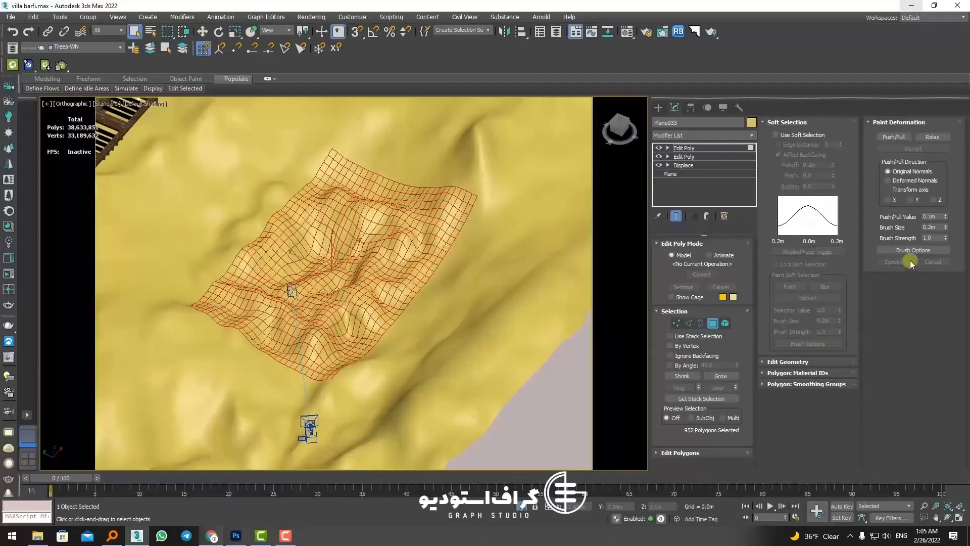
click(786, 363)
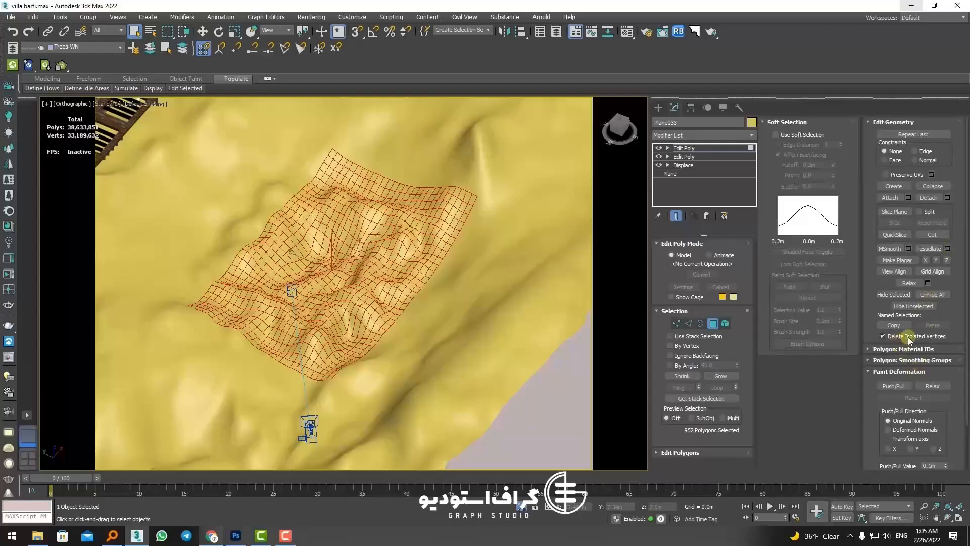
Flatten the selected building-site polygons with Make Planar along Z, and clear the polygon selection.
click(946, 259)
alt+middle_drag(472, 305, 392, 339)
click(542, 428)
scroll(406, 356, down, 4)
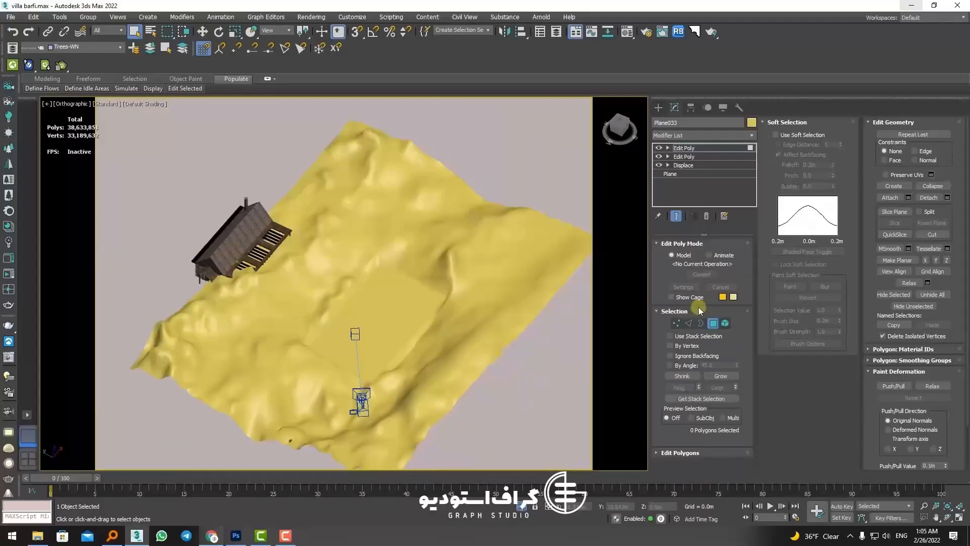
Leave polygon editing on the terrain and place the HOME group back on the flattened building site.
click(709, 324)
click(213, 228)
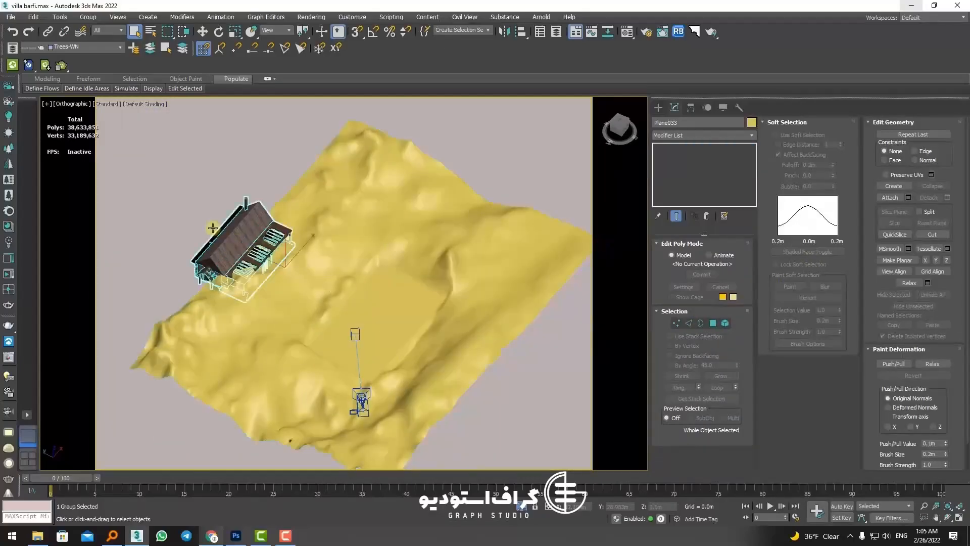
click(203, 31)
key(z)
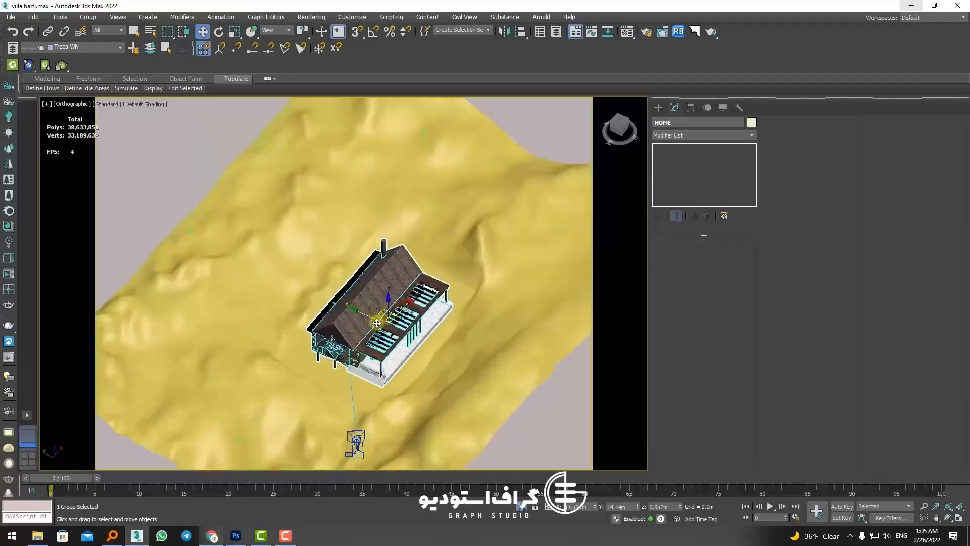
alt+middle_drag(382, 303, 388, 262)
Examine how the villa's walls, porch posts and terrace sit on the flattened ground, from afar and up close.
scroll(409, 323, up, 2)
middle_drag(409, 323, 448, 352)
scroll(452, 353, down, 4)
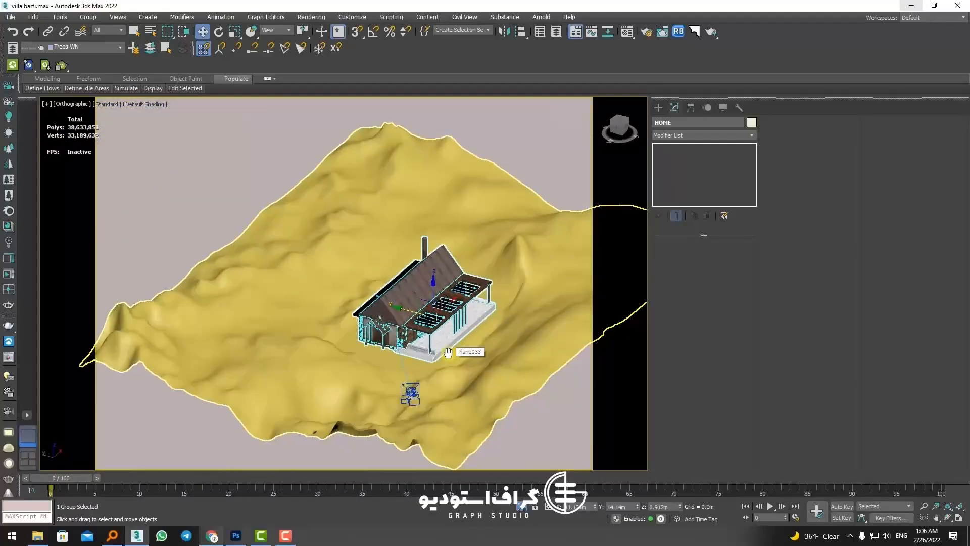
scroll(448, 352, up, 3)
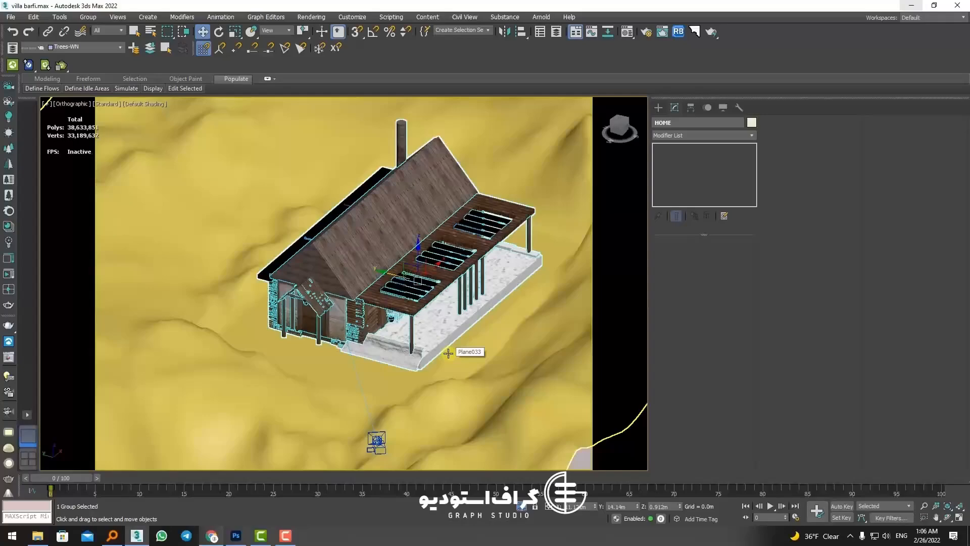
scroll(448, 353, down, 3)
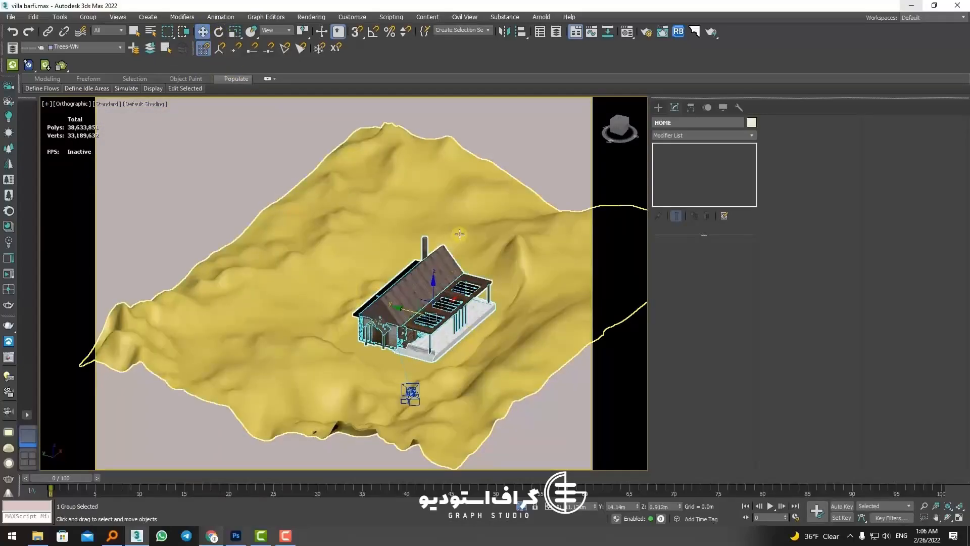
scroll(424, 341, up, 4)
middle_drag(425, 341, 387, 308)
scroll(386, 316, up, 5)
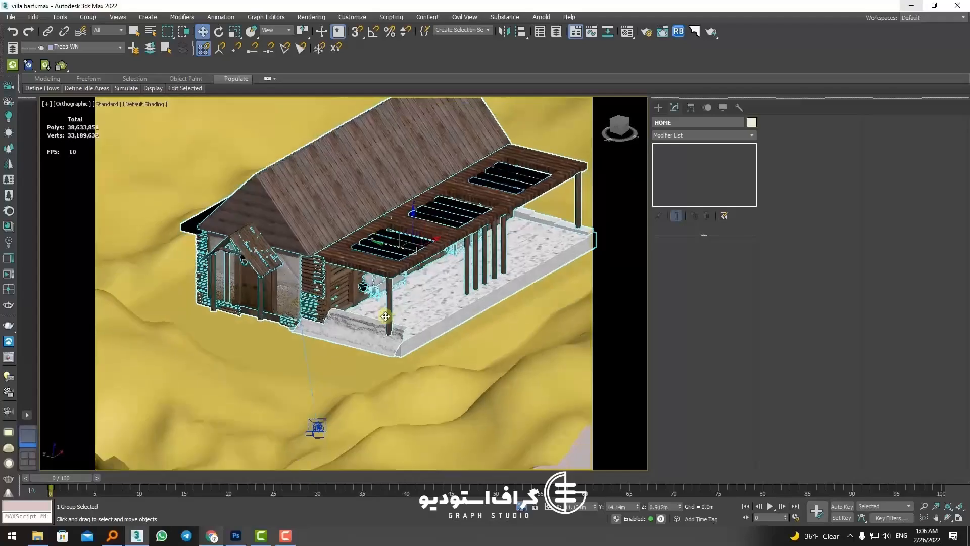
scroll(385, 316, up, 3)
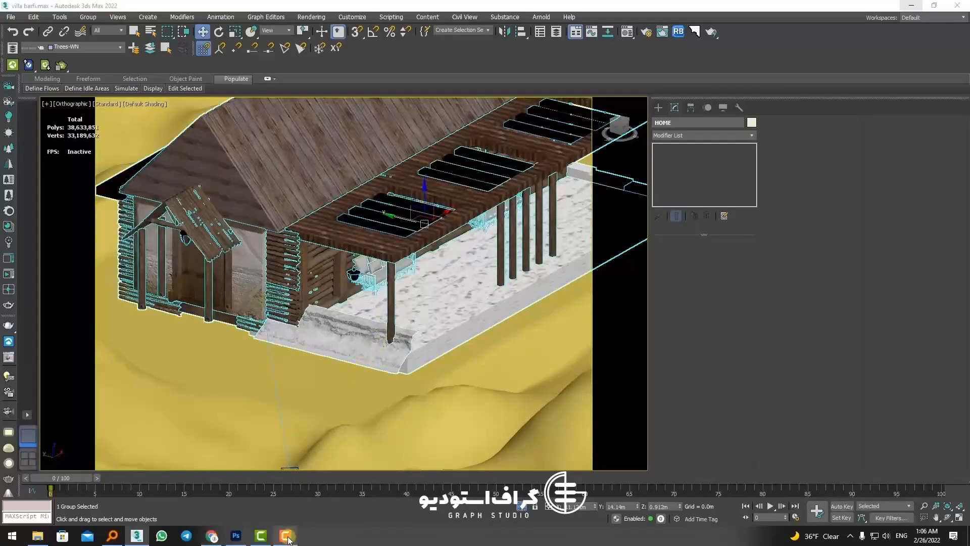
Isolate the terrain and turn off its uppermost Edit Poly modifier.
click(340, 389)
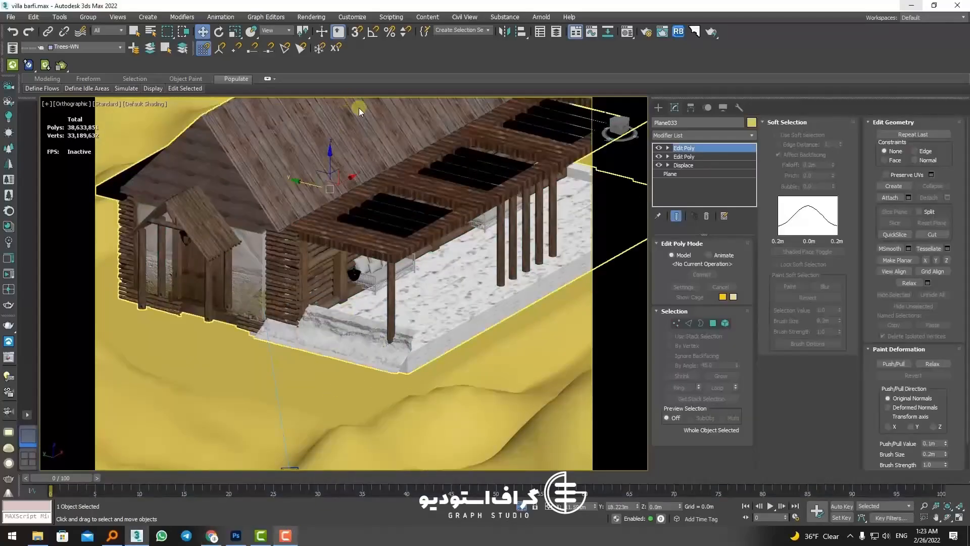
alt+middle_drag(357, 108, 373, 310)
scroll(416, 336, up, 3)
scroll(415, 336, down, 5)
middle_drag(438, 374, 468, 325)
key(alt+q)
scroll(366, 317, up, 5)
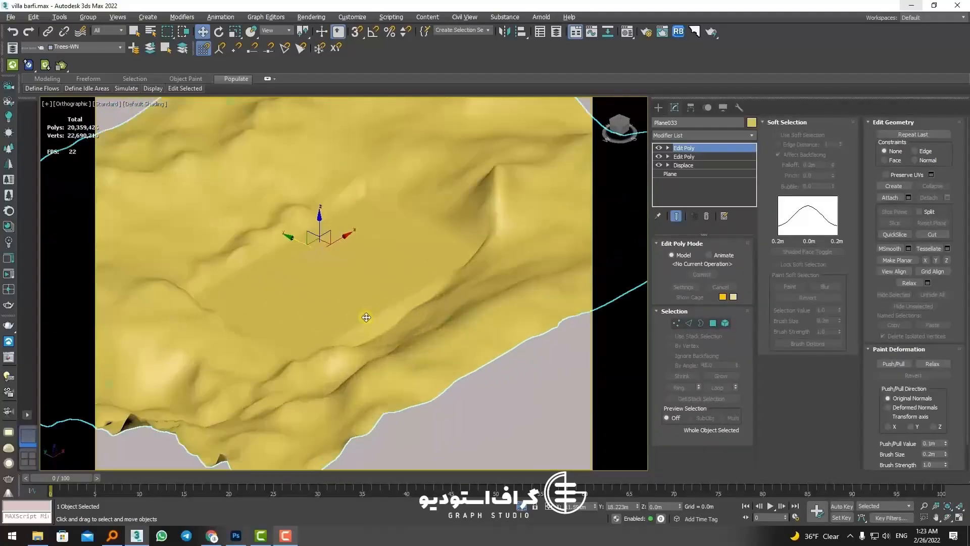
middle_drag(403, 303, 399, 370)
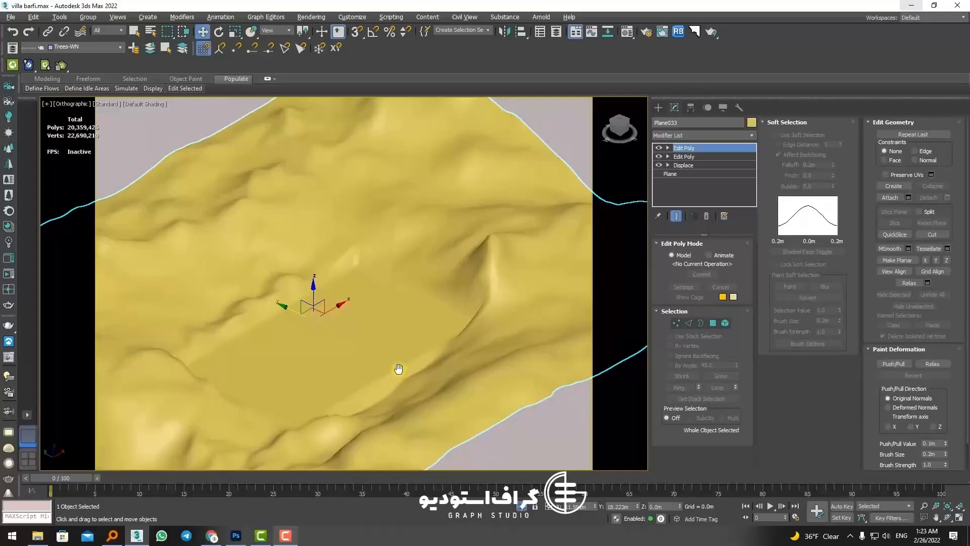
click(659, 148)
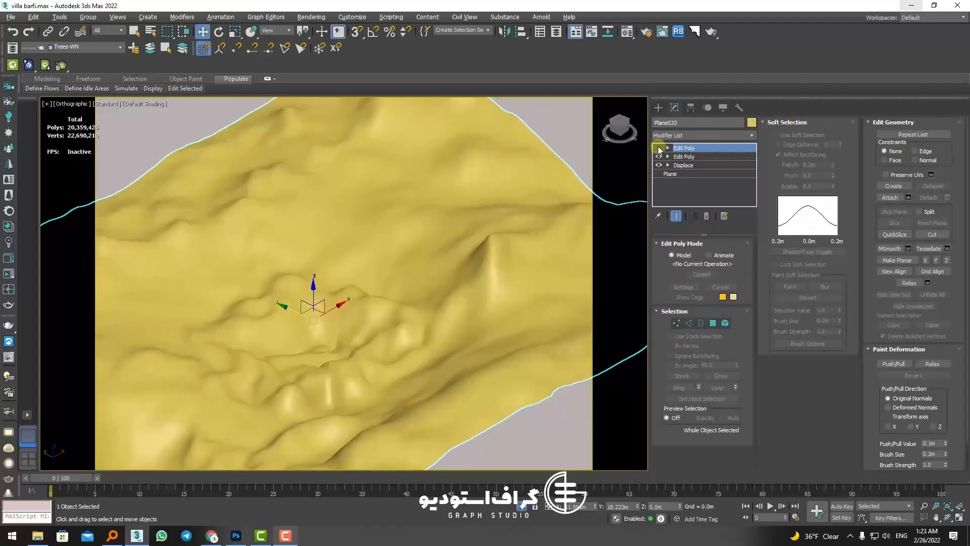
With AutoGrid on and wireframe display, draw a closed ten-point Line spline with corner vertices across the terrain's rear slope behind the building site.
click(660, 107)
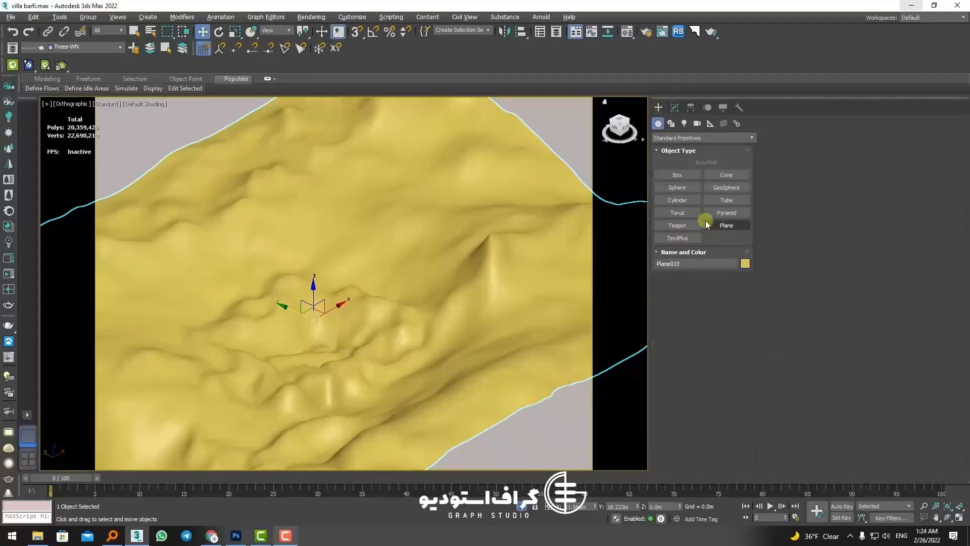
click(671, 123)
click(677, 187)
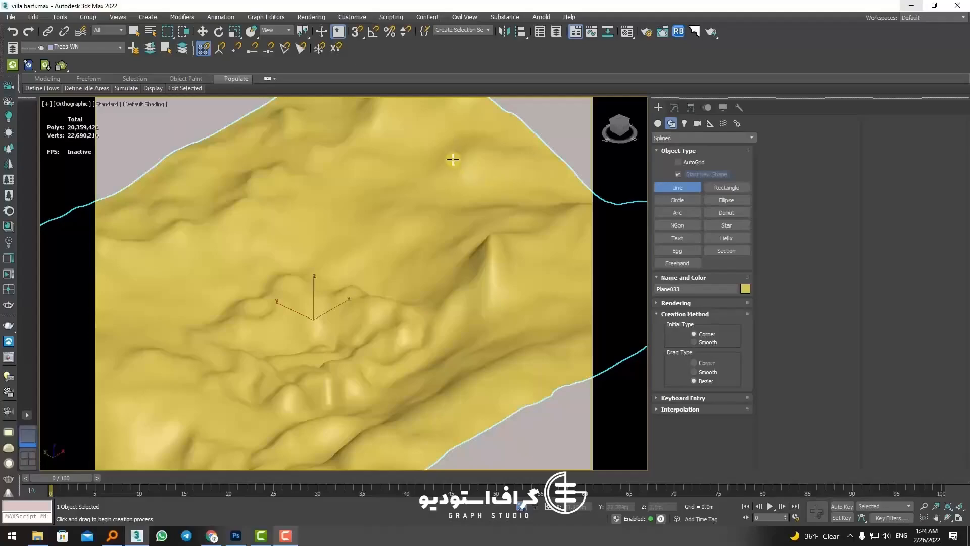
scroll(452, 159, down, 2)
middle_drag(453, 159, 465, 212)
click(444, 161)
click(678, 162)
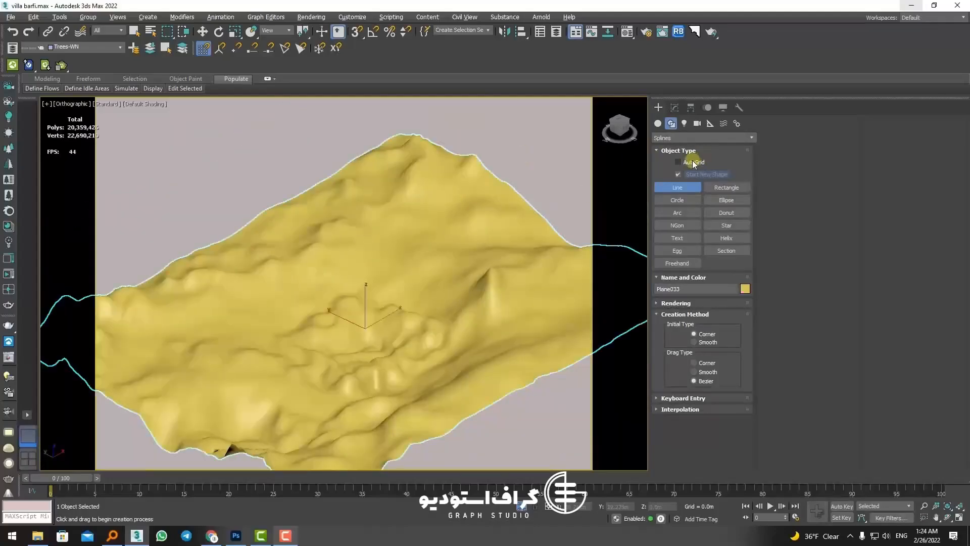
key(F3)
click(469, 233)
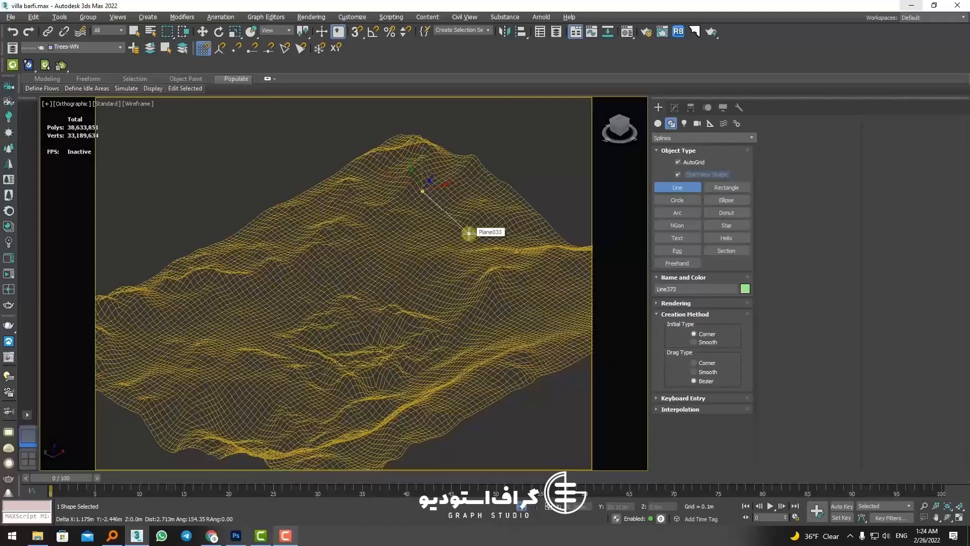
click(469, 299)
click(385, 258)
click(303, 265)
click(307, 215)
click(372, 220)
click(369, 191)
click(393, 153)
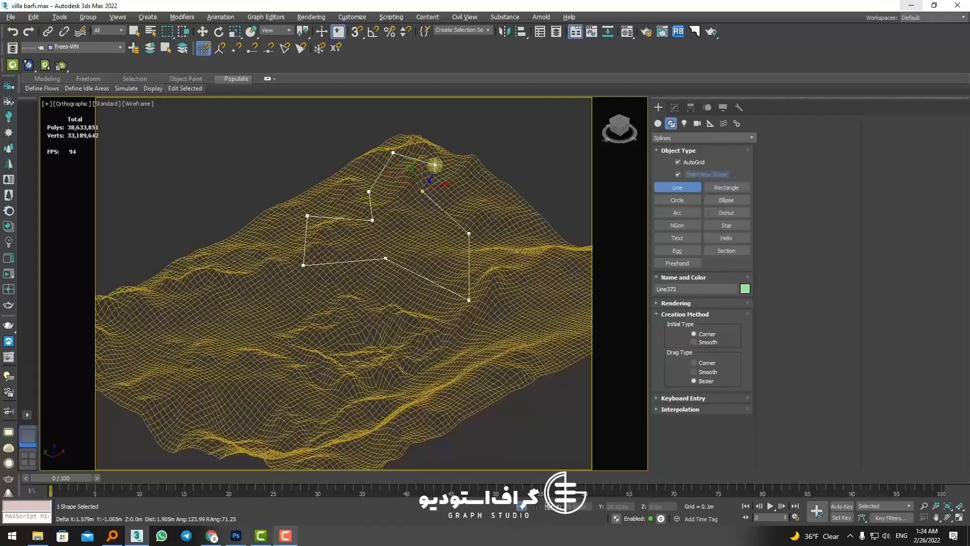
click(423, 192)
click(457, 272)
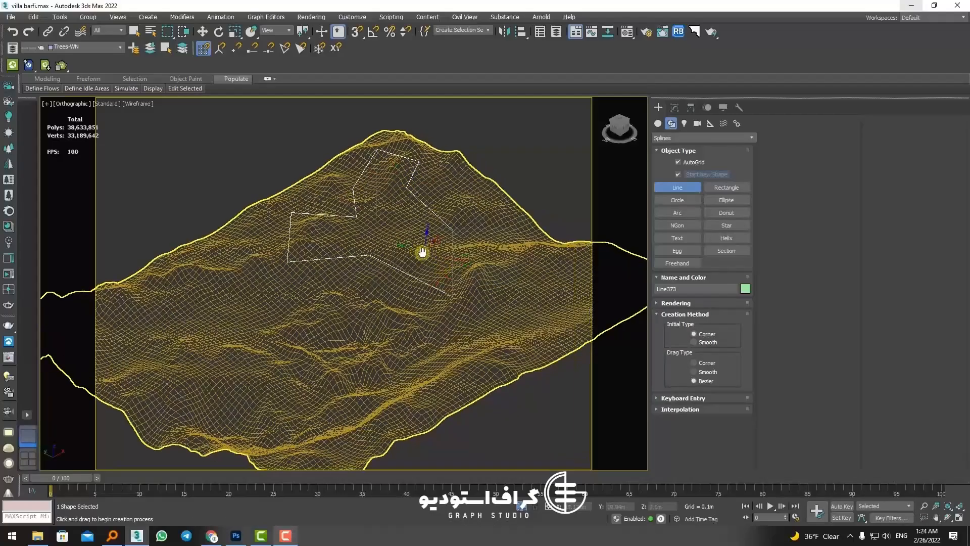